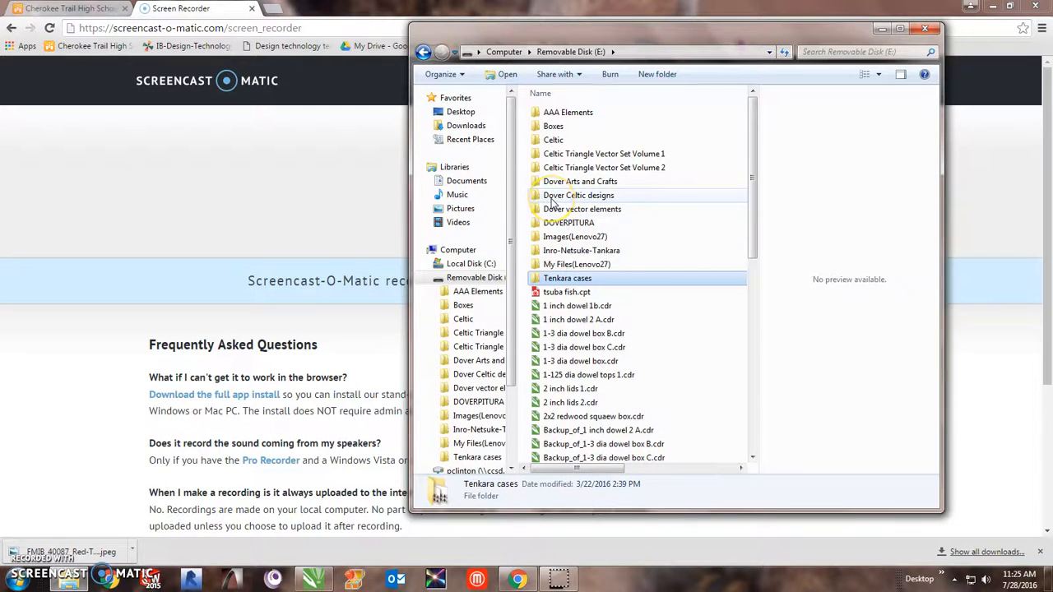
Step: Open the 001-050 folder inside the JPG folder of Dover Celtic designs and maximize the window
{"action": "left_click", "coordinate": [552, 201]}
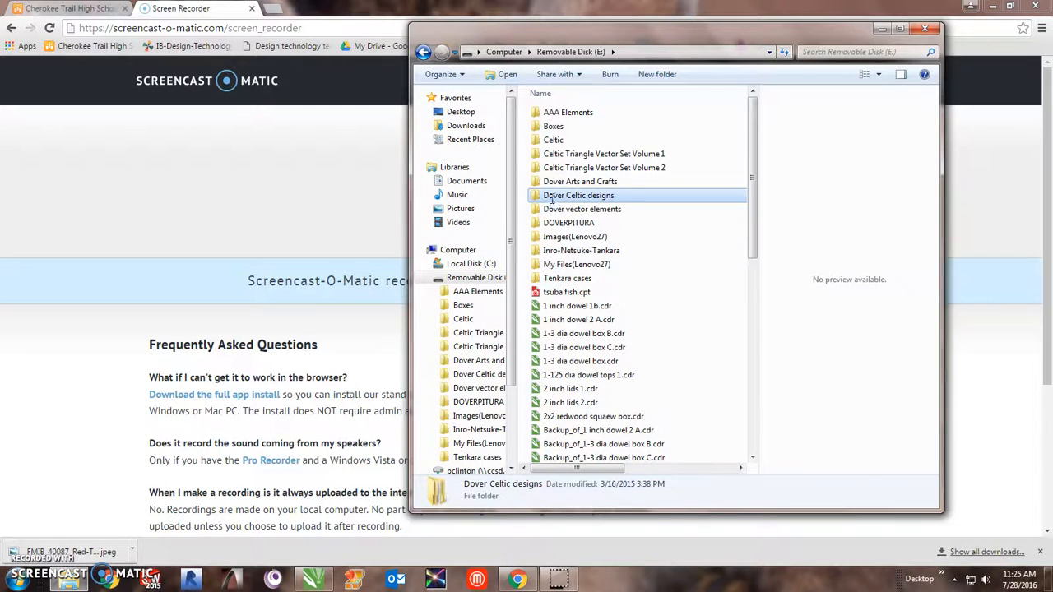
{"action": "left_click", "coordinate": [552, 199]}
{"action": "left_click", "coordinate": [698, 205]}
{"action": "double_click", "coordinate": [694, 199]}
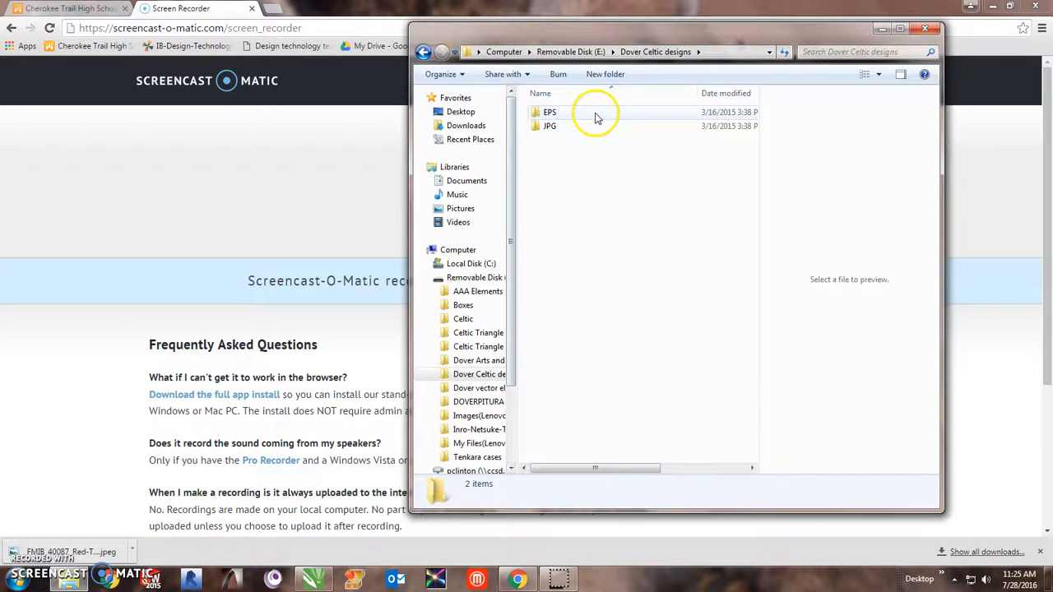
{"action": "double_click", "coordinate": [550, 127]}
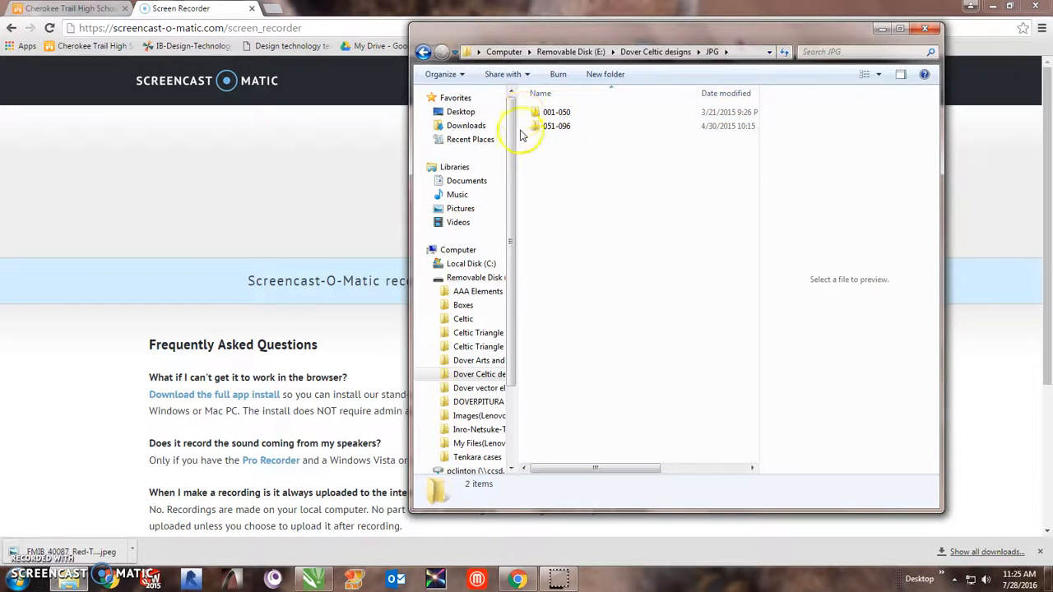
{"action": "left_click", "coordinate": [567, 115]}
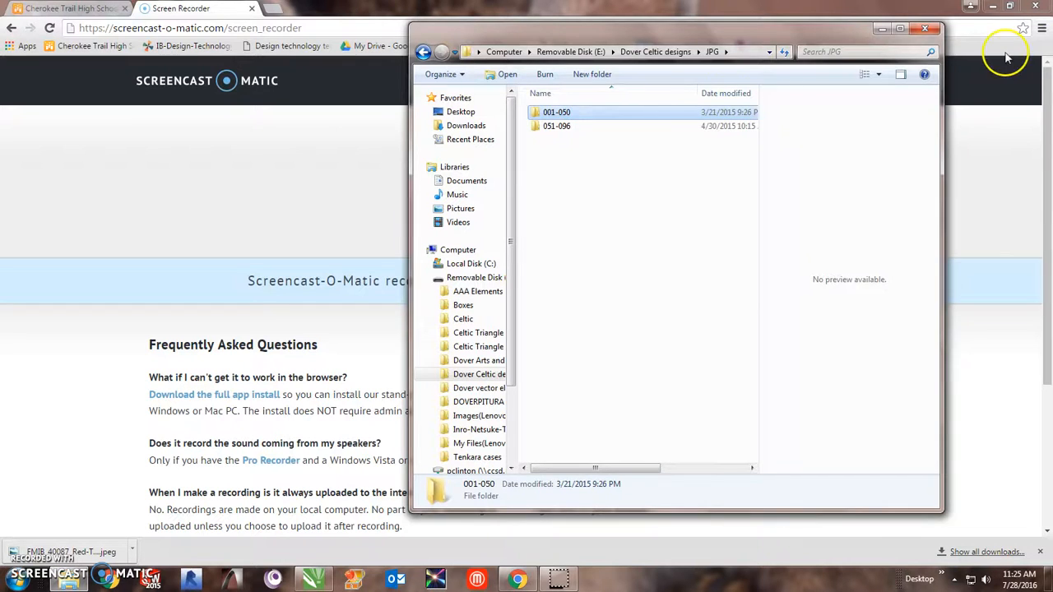
{"action": "key", "text": "Return"}
{"action": "left_click", "coordinate": [900, 27]}
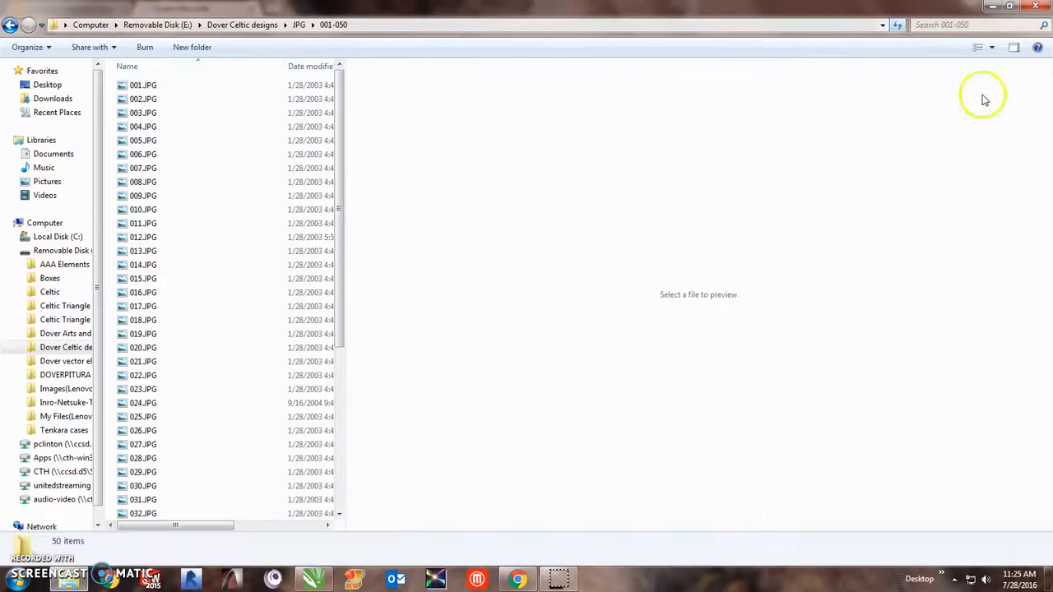
Step: Show the files in 001-050 as extra large icons and look through the Celtic designs to the last image
{"action": "left_click", "coordinate": [992, 48]}
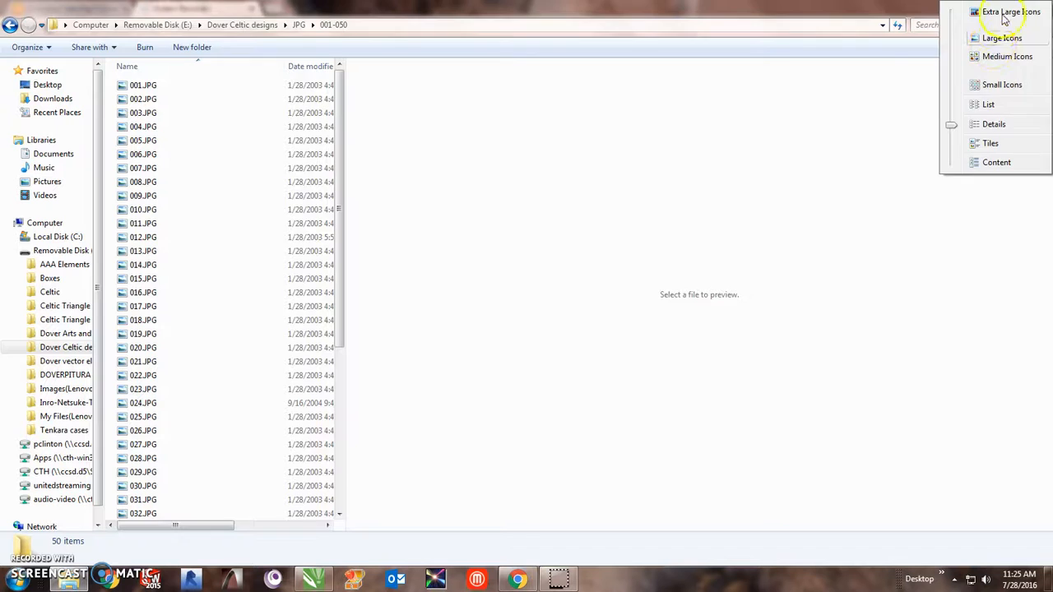
{"action": "left_click", "coordinate": [1003, 12]}
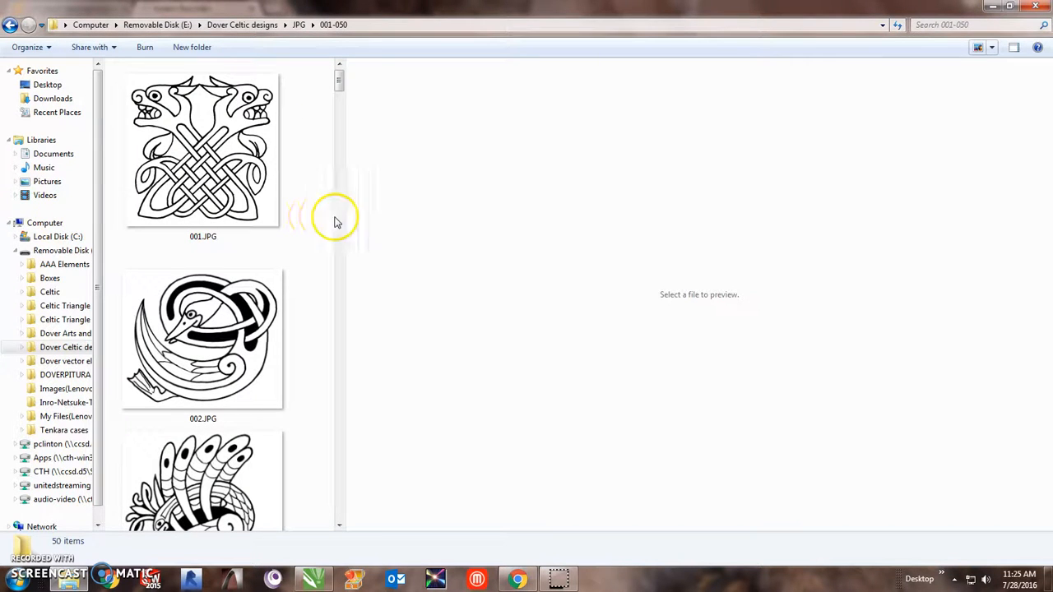
{"action": "scroll", "coordinate": [346, 224], "scroll_direction": "down", "scroll_amount": 3}
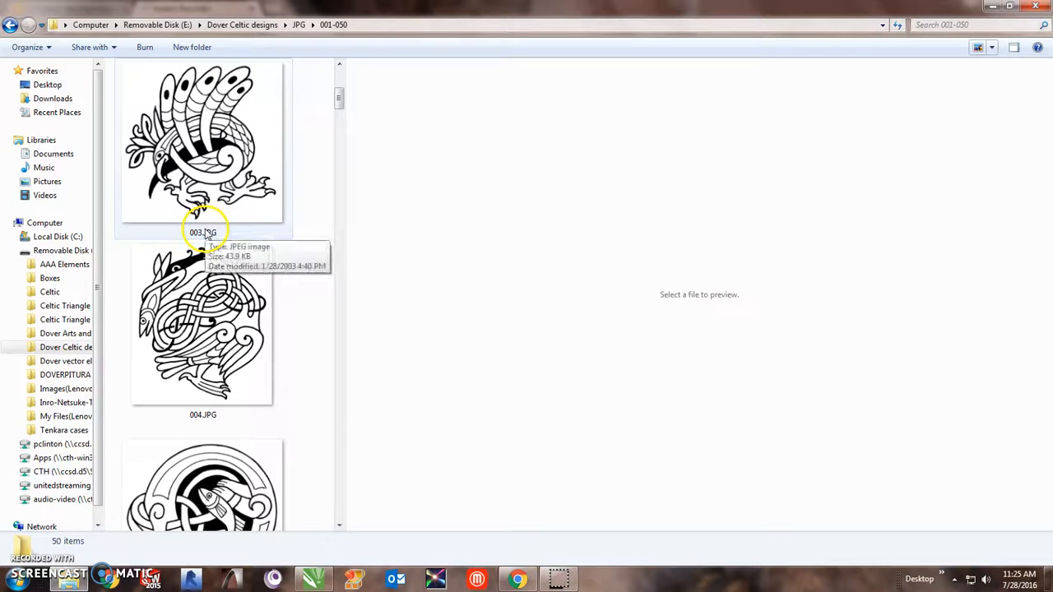
{"action": "left_click_drag", "start_coordinate": [341, 100], "coordinate": [356, 522]}
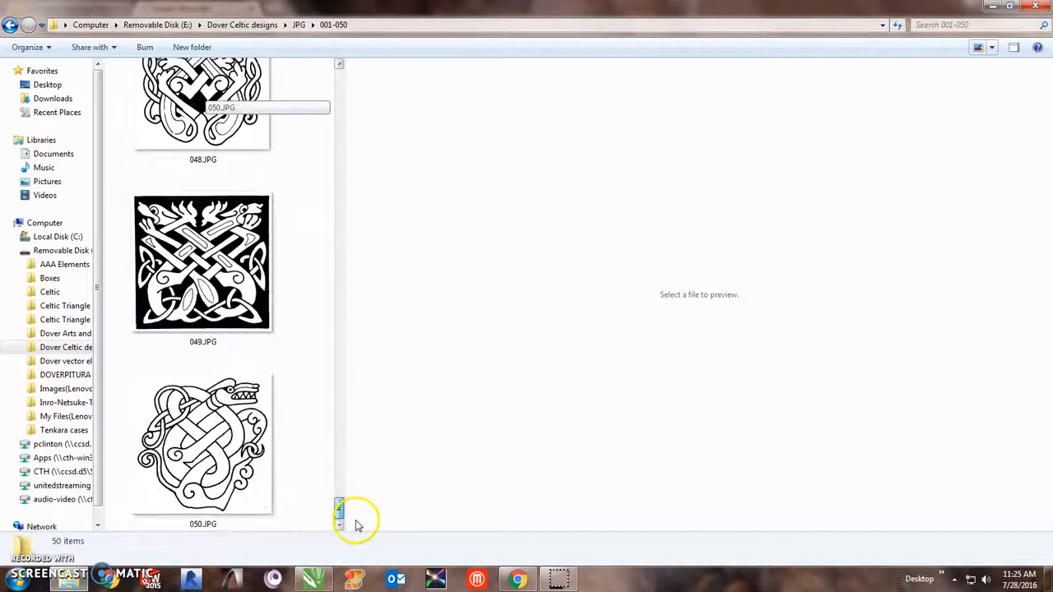
Step: Return to the removable disk's root and open the 126-231 folder inside the JPG folder of Dover Arts and Crafts
{"action": "left_click", "coordinate": [10, 25]}
{"action": "left_click", "coordinate": [10, 25]}
{"action": "left_click", "coordinate": [10, 25]}
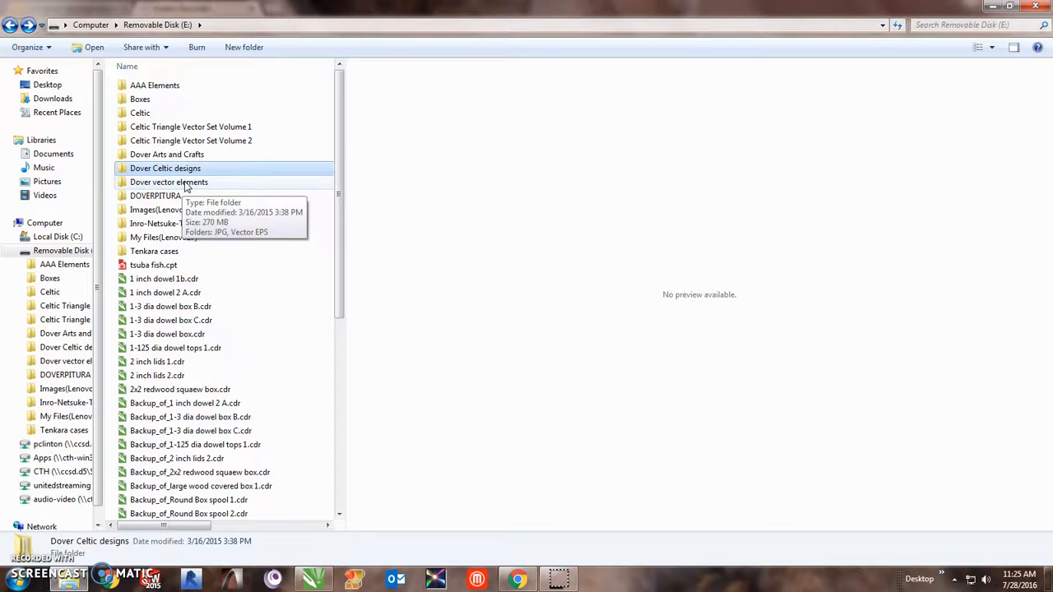
{"action": "double_click", "coordinate": [195, 155]}
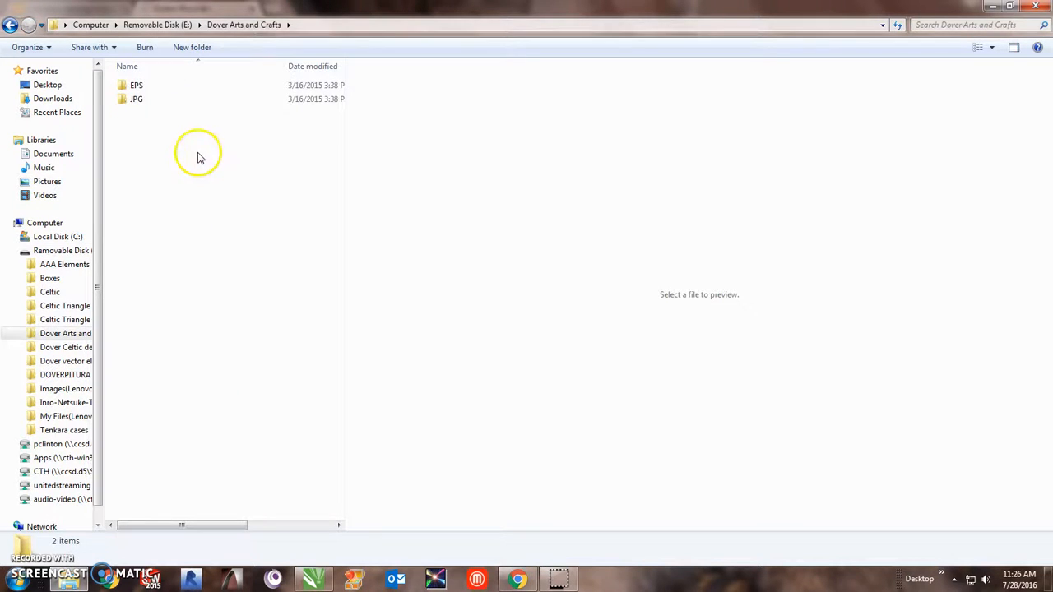
{"action": "double_click", "coordinate": [136, 100]}
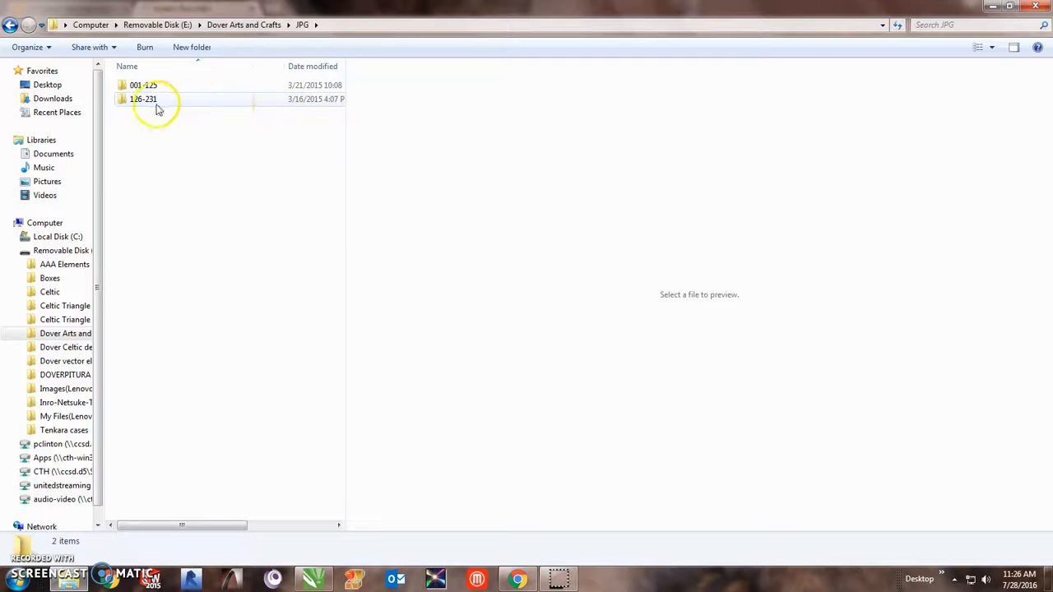
{"action": "left_click", "coordinate": [145, 102]}
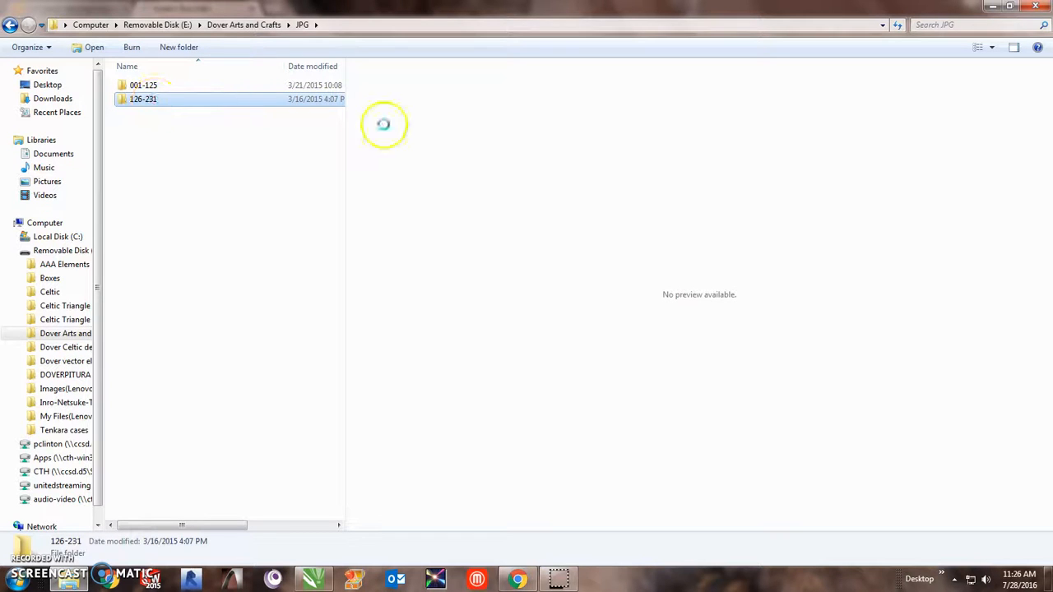
Step: Browse the 126-231 images as extra large icons, then return to the Dover Arts and Crafts folder
{"action": "left_click", "coordinate": [991, 47]}
{"action": "left_click", "coordinate": [1005, 15]}
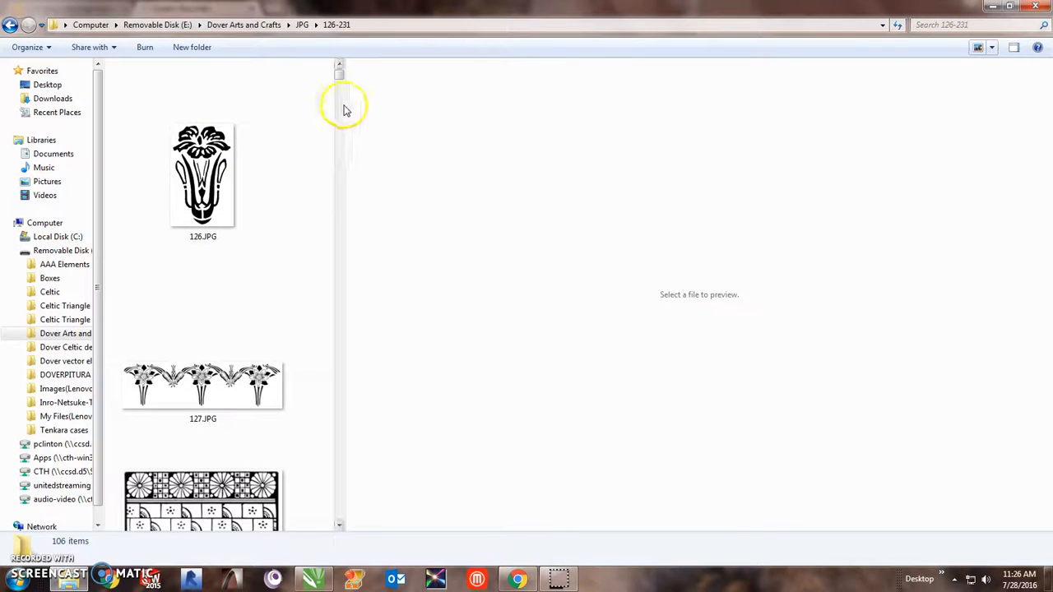
{"action": "mouse_move", "coordinate": [340, 78]}
{"action": "left_mouse_down"}
{"action": "mouse_move", "coordinate": [340, 106]}
{"action": "mouse_move", "coordinate": [345, 78]}
{"action": "left_mouse_up"}
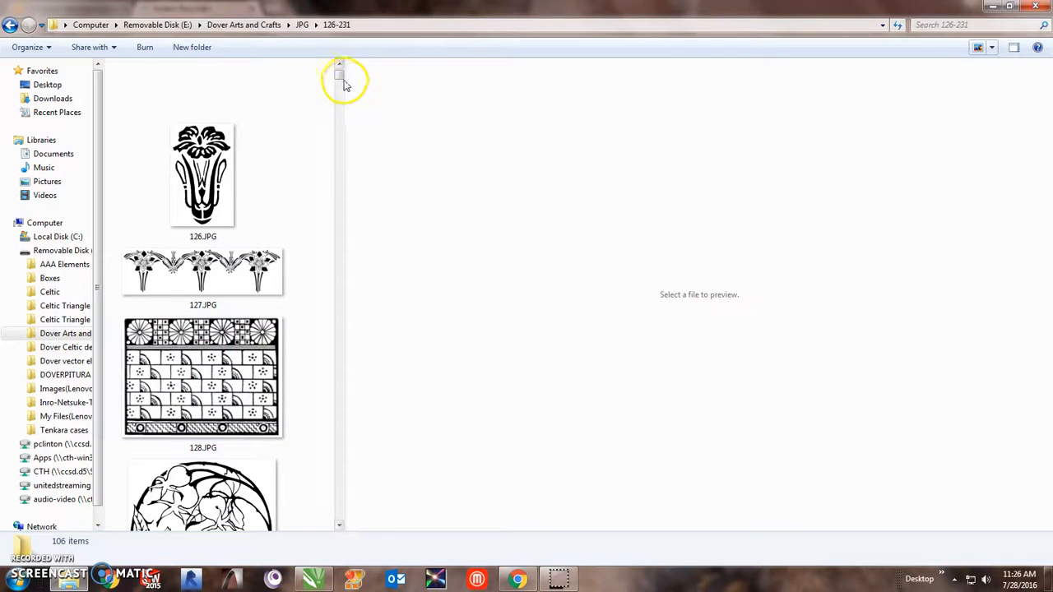
{"action": "left_click_drag", "start_coordinate": [341, 77], "coordinate": [342, 117]}
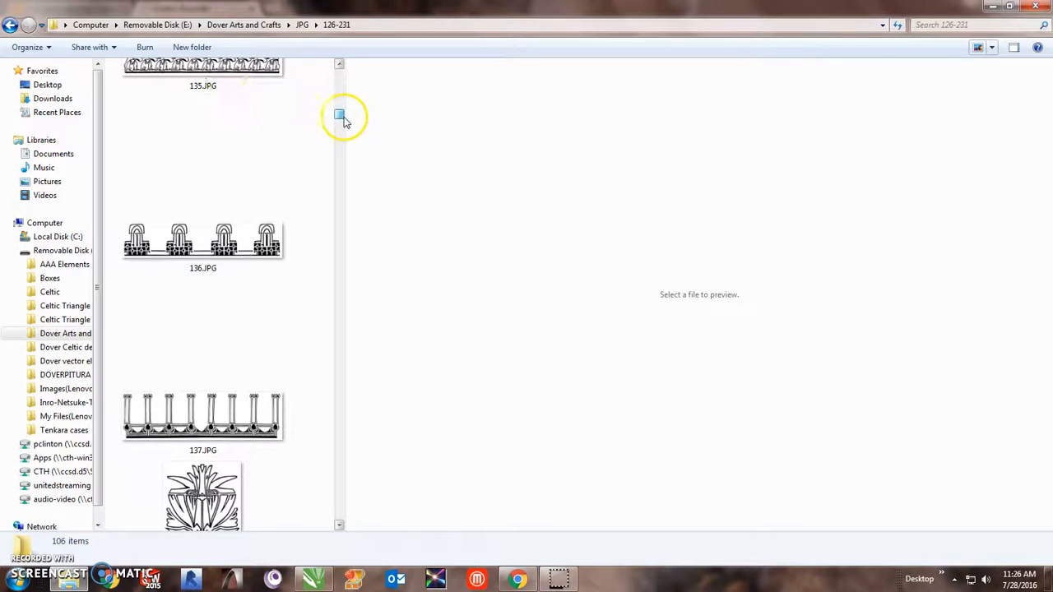
{"action": "left_click", "coordinate": [11, 26]}
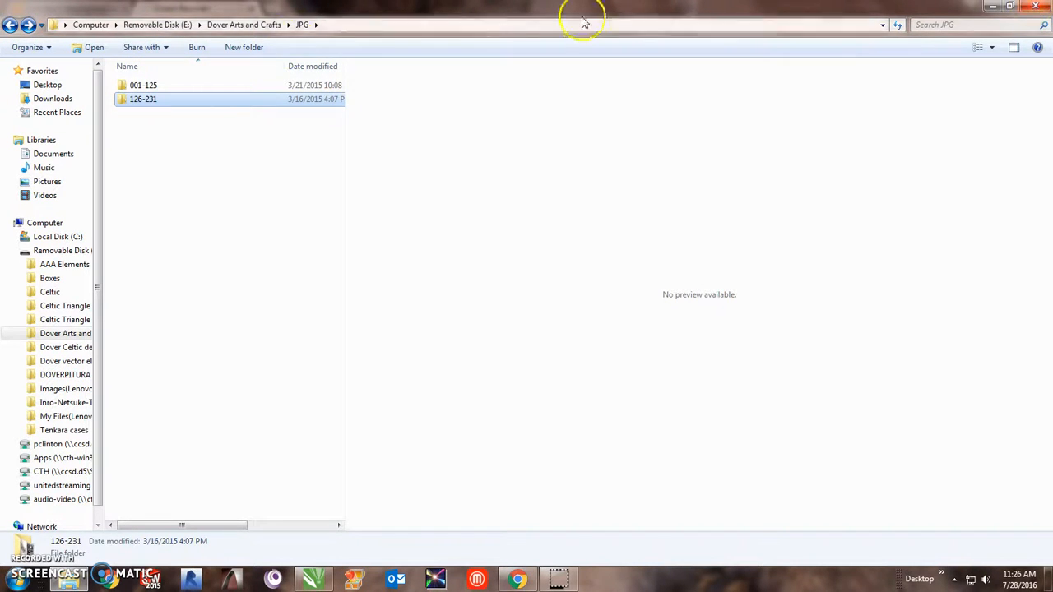
{"action": "left_click", "coordinate": [10, 26]}
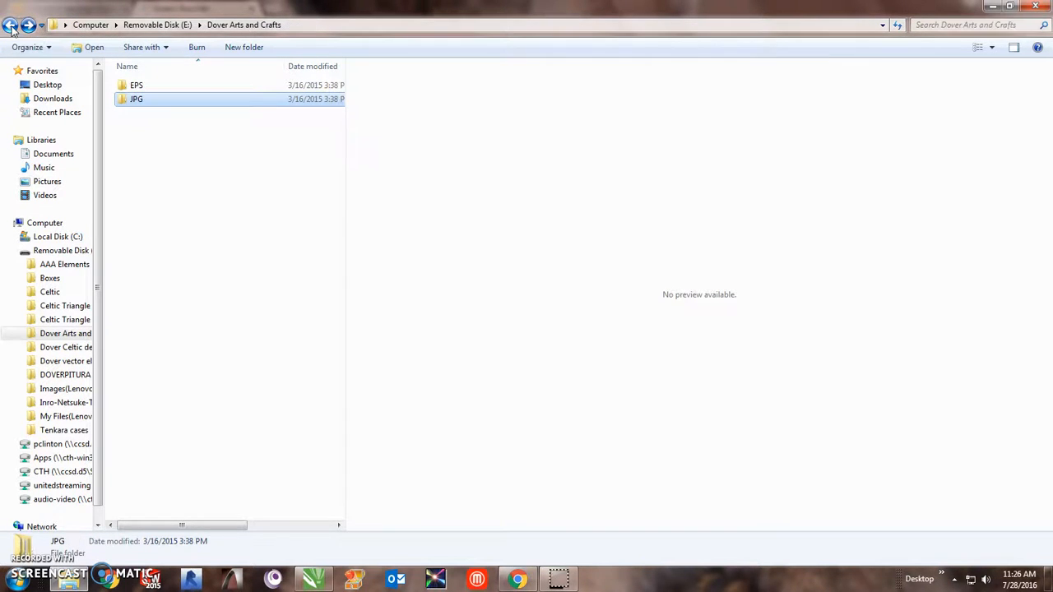
Step: Minimize the open windows, switch to CorelDRAW and delete the circular fish pattern above the page in 24x48 laser.cdr
{"action": "left_click", "coordinate": [993, 8]}
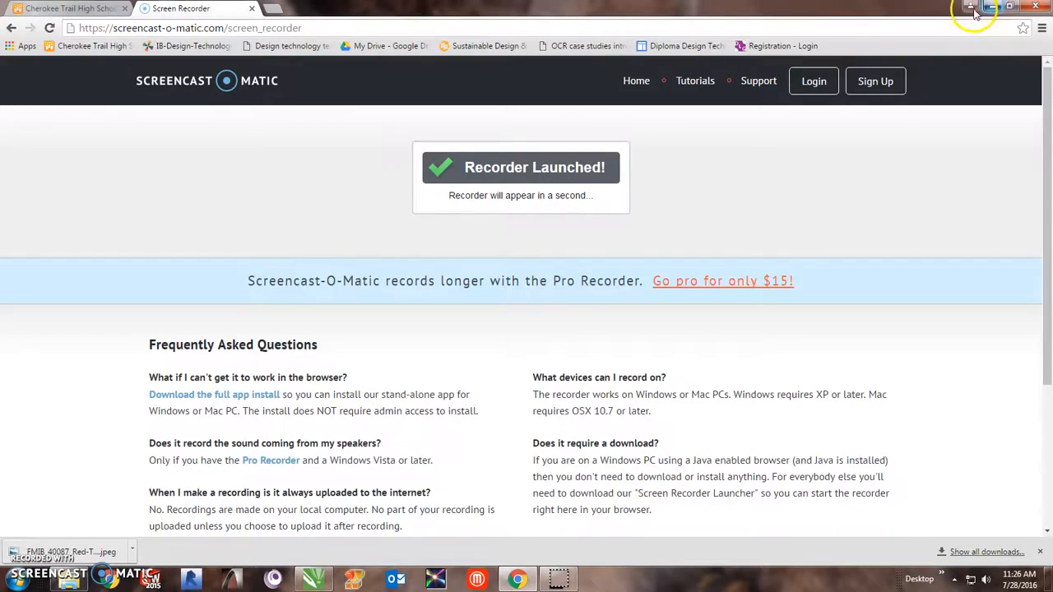
{"action": "left_click", "coordinate": [971, 8]}
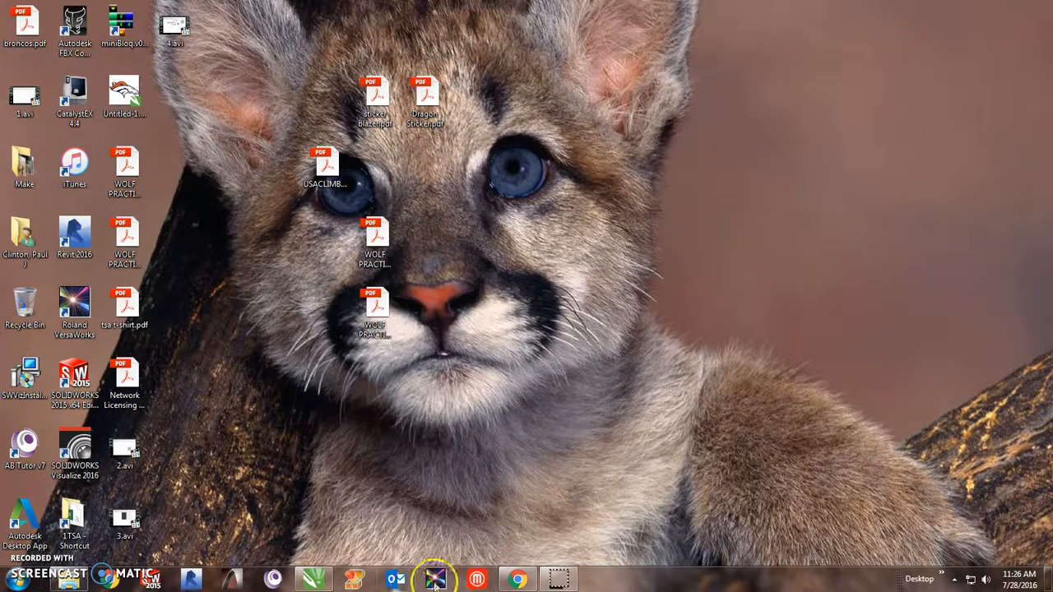
{"action": "left_click", "coordinate": [312, 580]}
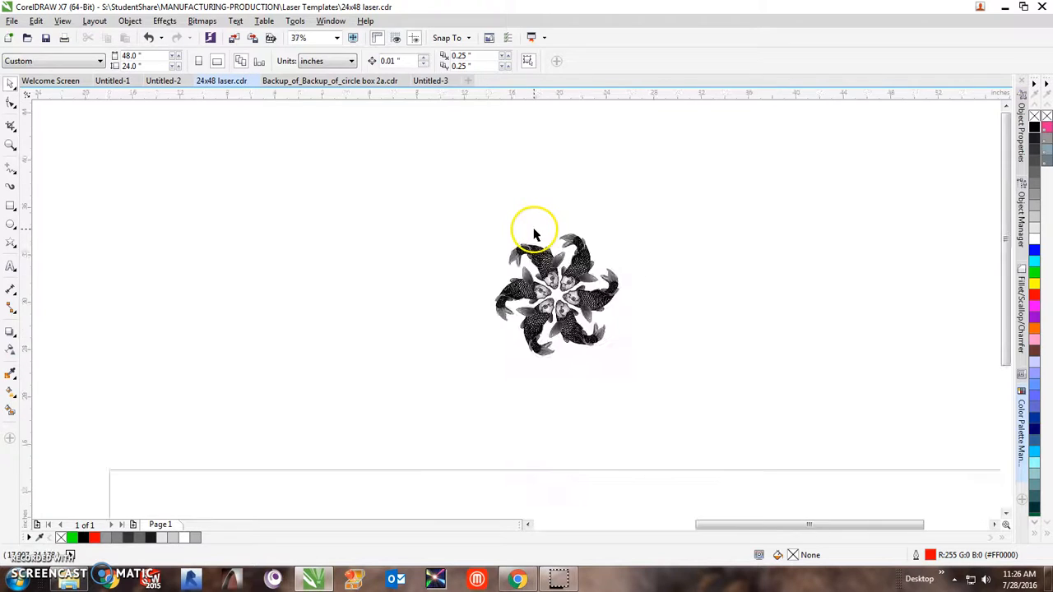
{"action": "scroll", "coordinate": [534, 235], "scroll_direction": "down", "scroll_amount": 2}
{"action": "left_click_drag", "start_coordinate": [447, 198], "coordinate": [669, 324]}
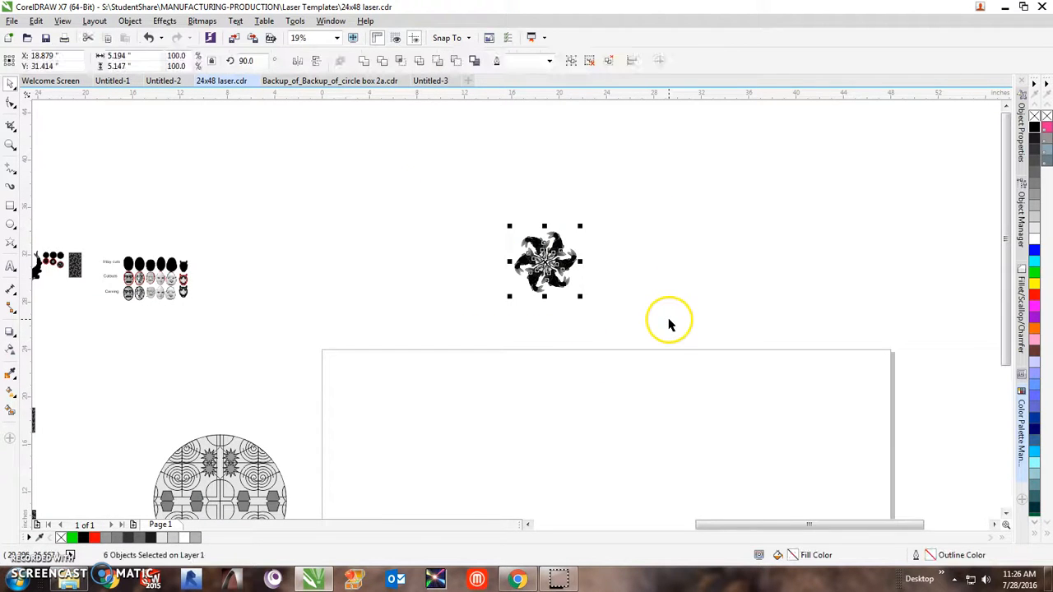
{"action": "key", "text": "Delete"}
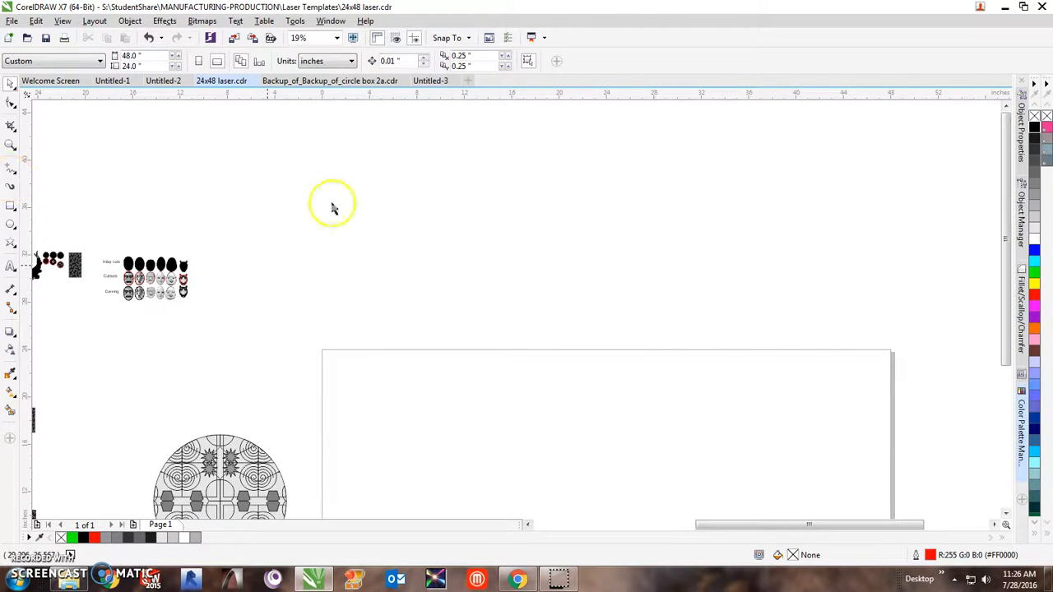
Step: Switch to Windows Explorer and copy the image FMIB_40087_Red-Throated_trout_(Salmo_mykiss)_Adult.jpeg from the Downloads folder
{"action": "left_click", "coordinate": [67, 579]}
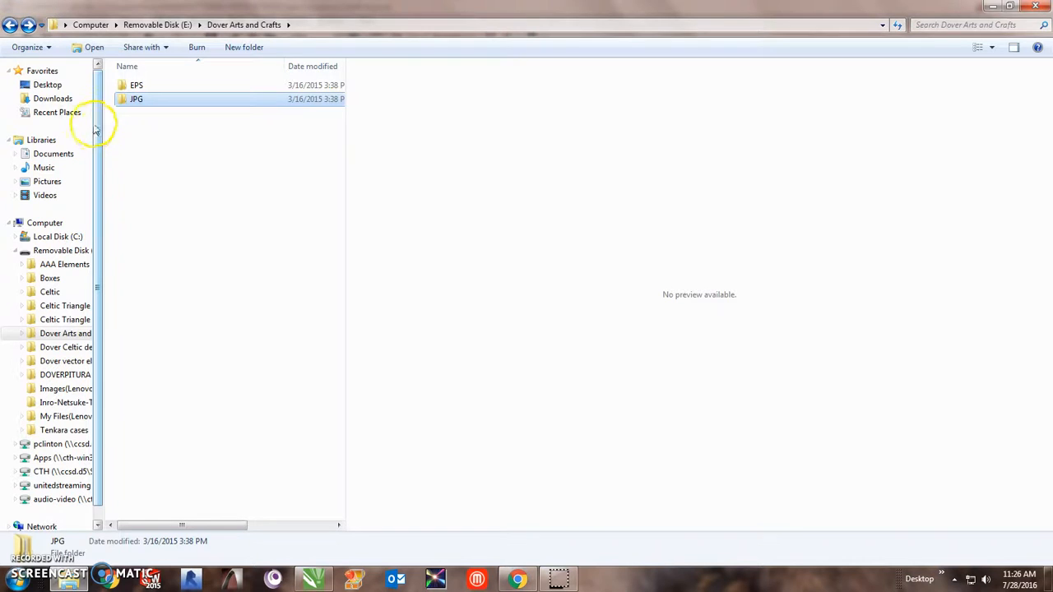
{"action": "left_click", "coordinate": [53, 99]}
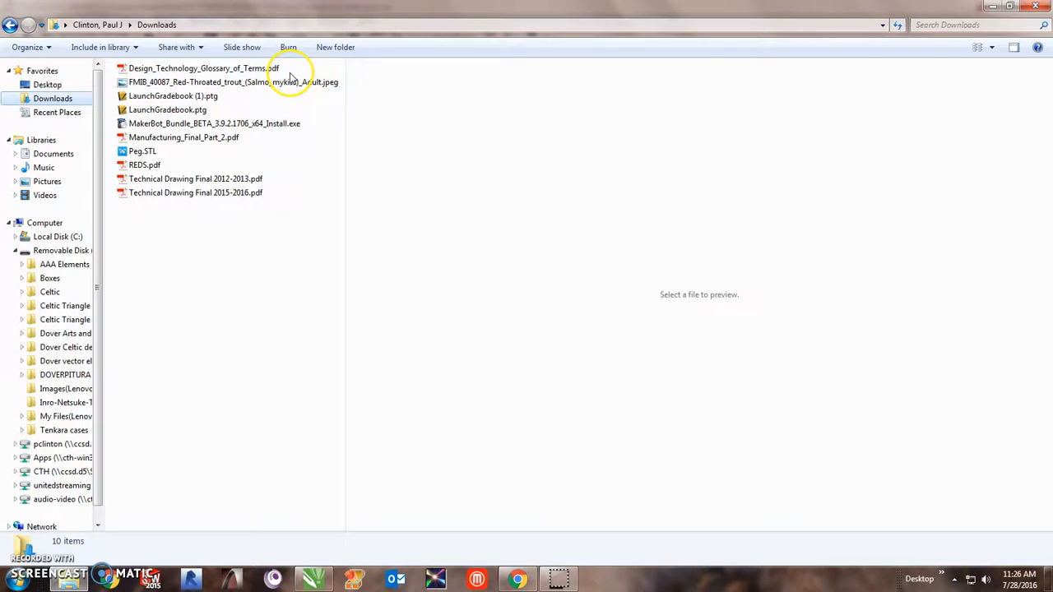
{"action": "mouse_move", "coordinate": [289, 87]}
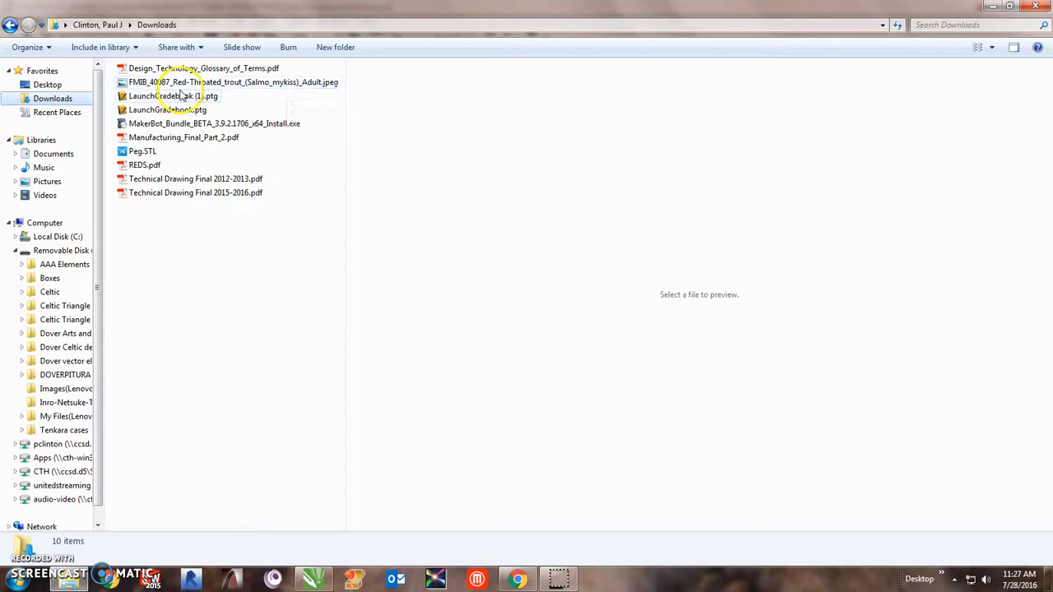
{"action": "mouse_move", "coordinate": [212, 85]}
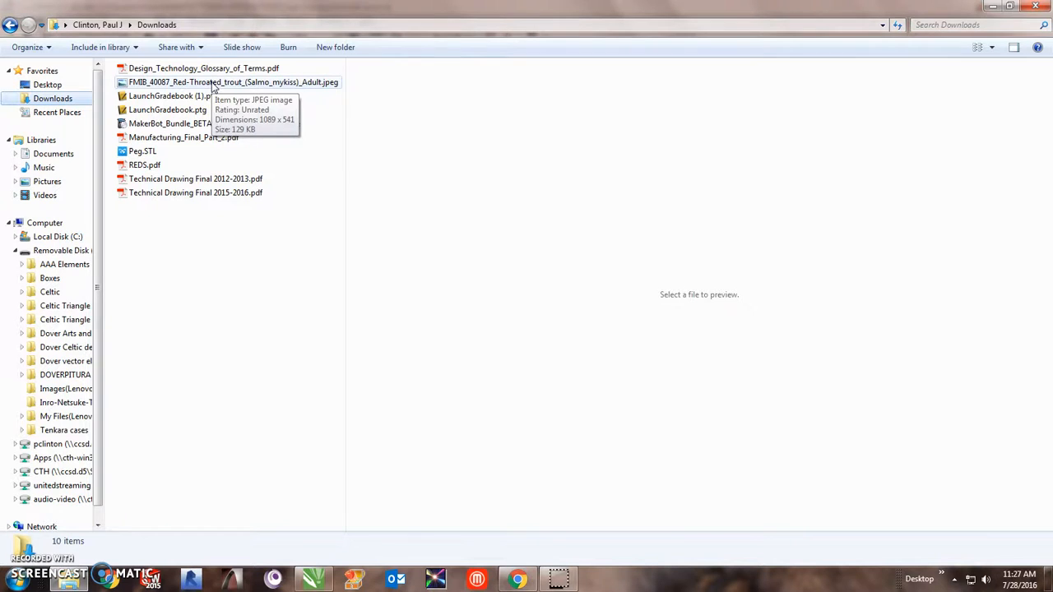
{"action": "left_click", "coordinate": [213, 85]}
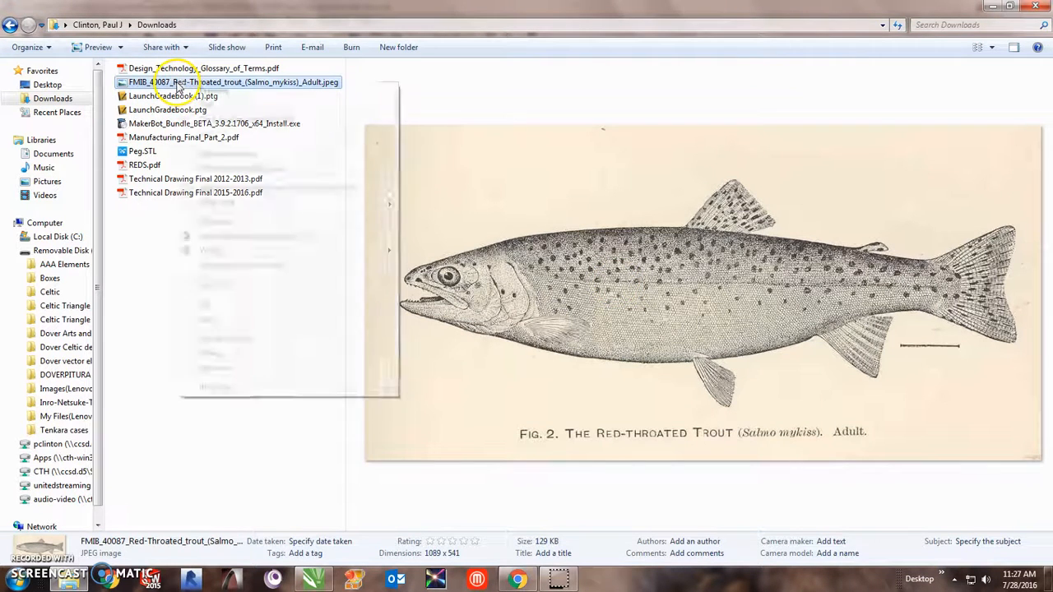
{"action": "right_click", "coordinate": [175, 83]}
{"action": "left_click", "coordinate": [221, 319]}
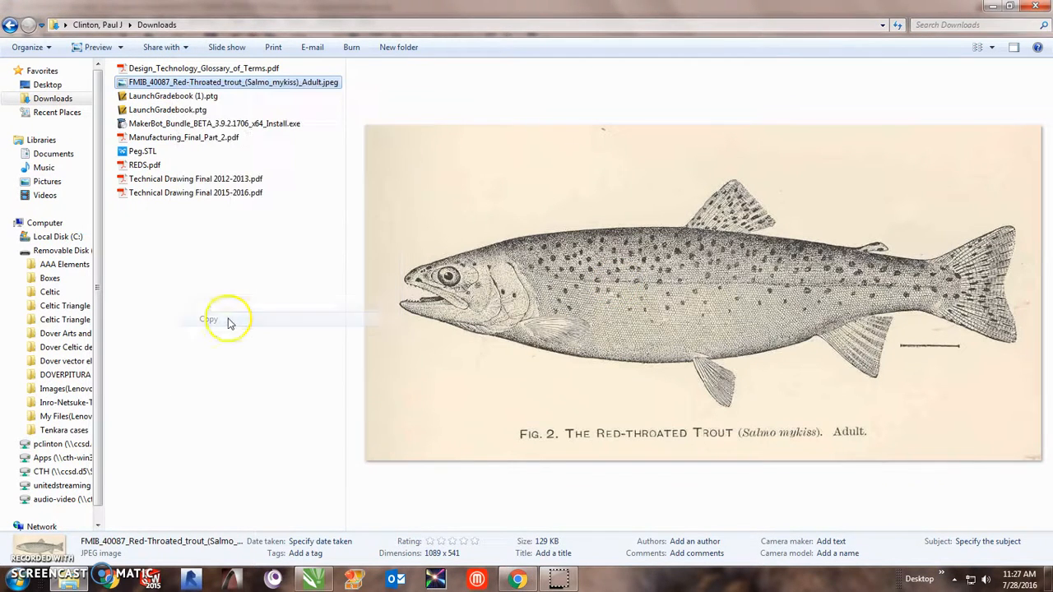
Step: Paste the trout image into the CorelDRAW drawing and move it near the page's upper-left corner, at about X 4.74", Y 21.18"
{"action": "left_click", "coordinate": [312, 578]}
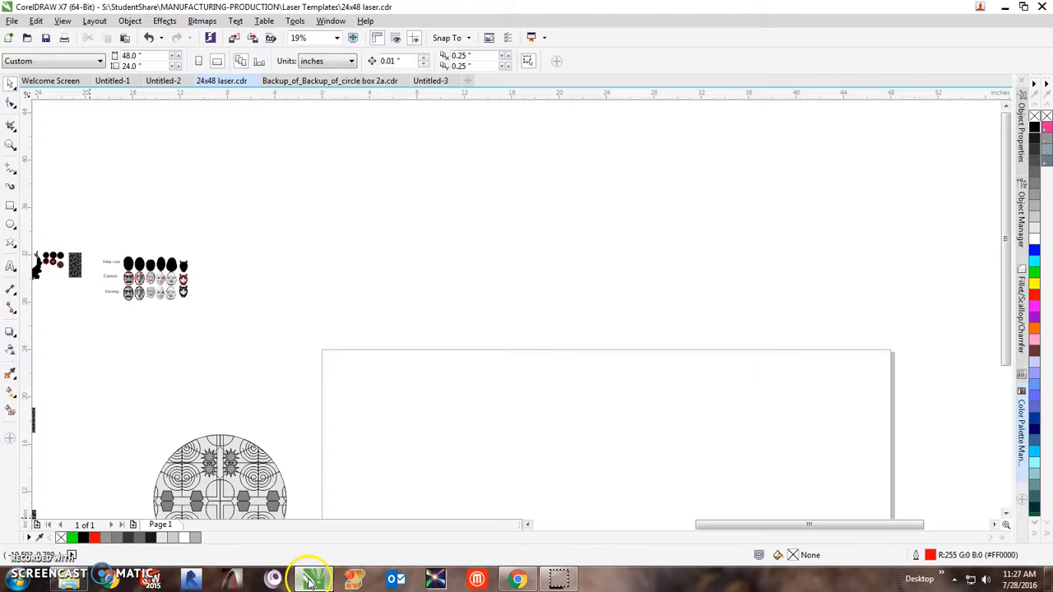
{"action": "right_click", "coordinate": [611, 321]}
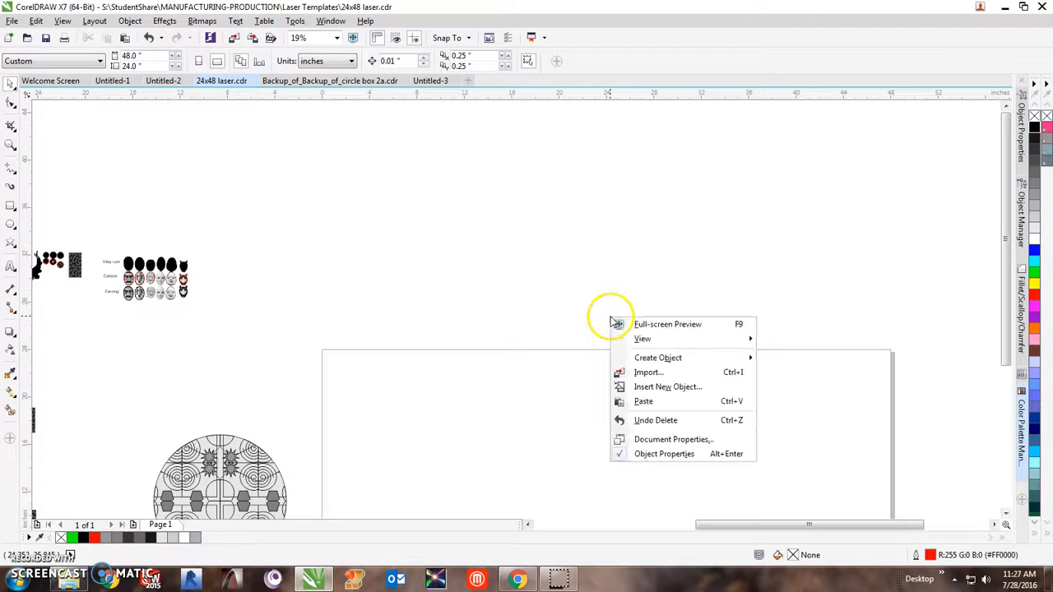
{"action": "left_click", "coordinate": [657, 402]}
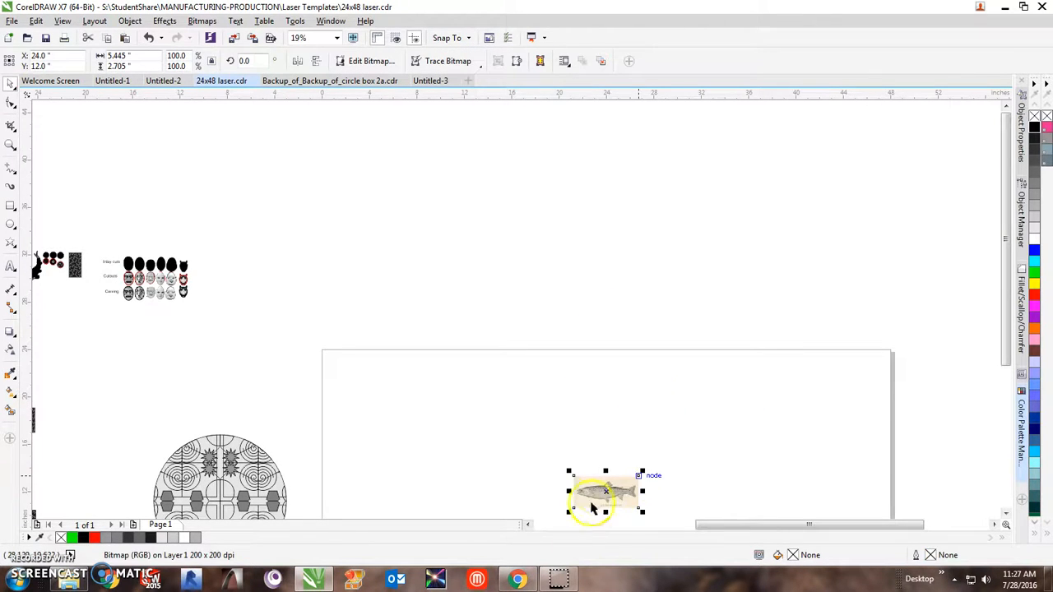
{"action": "left_click_drag", "start_coordinate": [604, 491], "coordinate": [376, 384]}
{"action": "scroll", "coordinate": [378, 384], "scroll_direction": "up", "scroll_amount": 2}
{"action": "scroll", "coordinate": [377, 383], "scroll_direction": "up", "scroll_amount": 5}
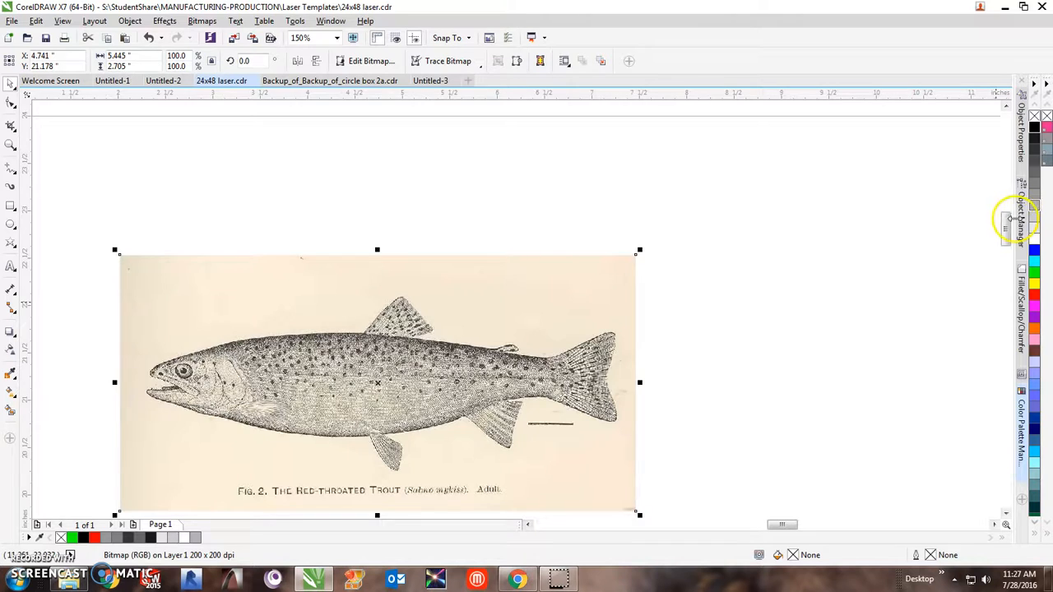
{"action": "mouse_move", "coordinate": [1006, 228]}
{"action": "left_mouse_down"}
{"action": "mouse_move", "coordinate": [1006, 246]}
{"action": "mouse_move", "coordinate": [1010, 235]}
{"action": "left_mouse_up"}
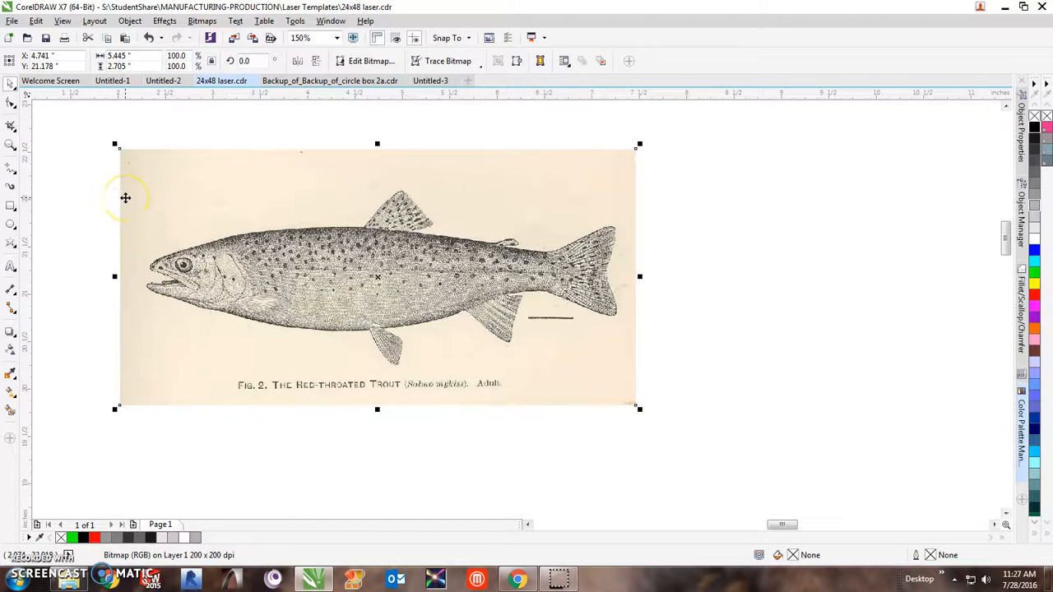
Step: Draw a straight Freehand line over the trout picture from the top of the snout to the front base of the dorsal fin
{"action": "left_click", "coordinate": [11, 169]}
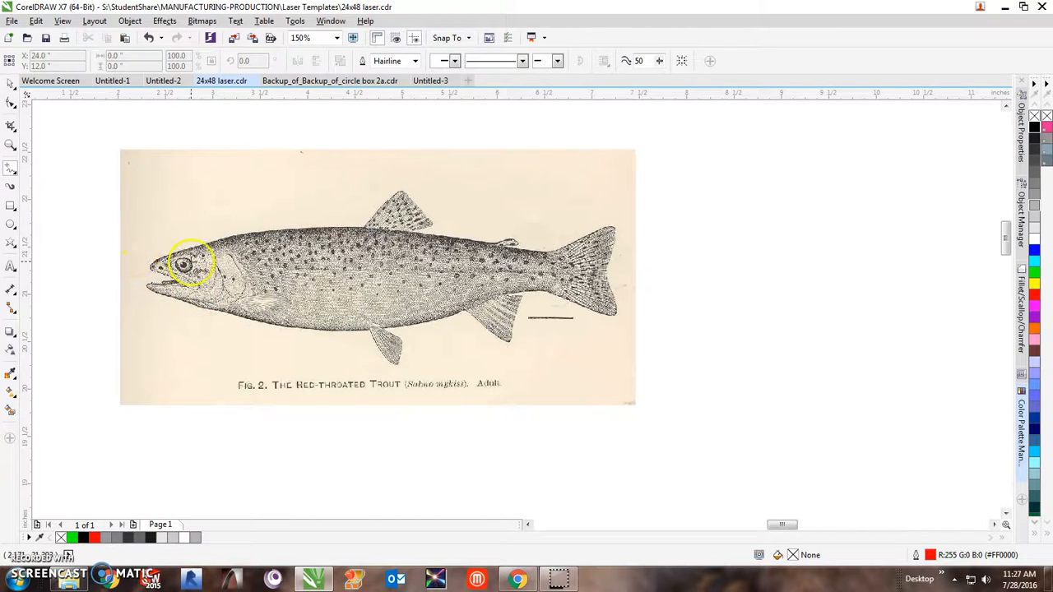
{"action": "scroll", "coordinate": [189, 263], "scroll_direction": "up", "scroll_amount": 2}
{"action": "scroll", "coordinate": [198, 259], "scroll_direction": "down", "scroll_amount": 2}
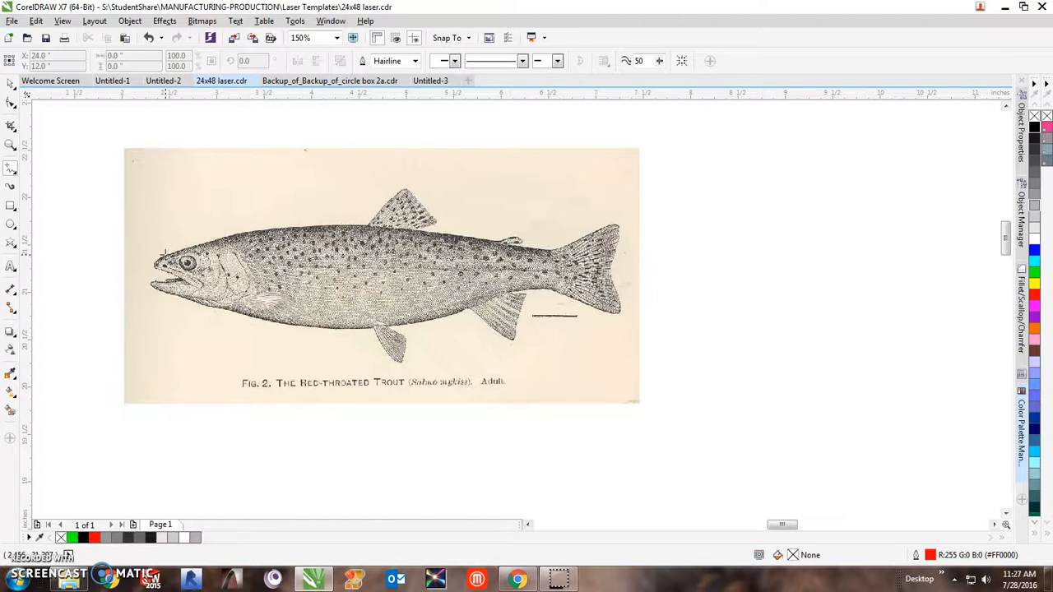
{"action": "left_click", "coordinate": [208, 238]}
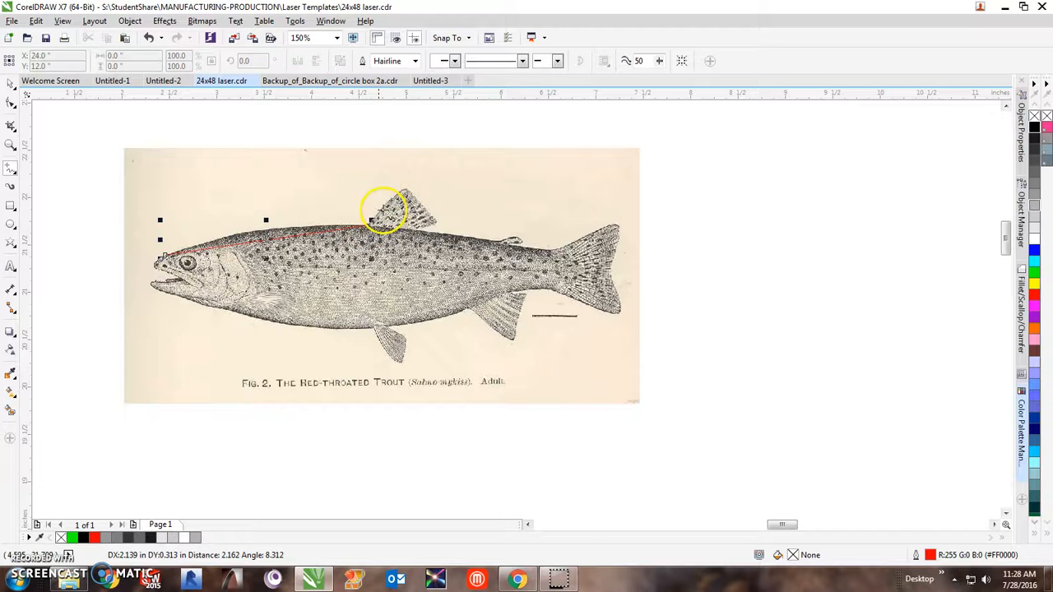
{"action": "left_click", "coordinate": [370, 221]}
{"action": "left_click", "coordinate": [368, 224]}
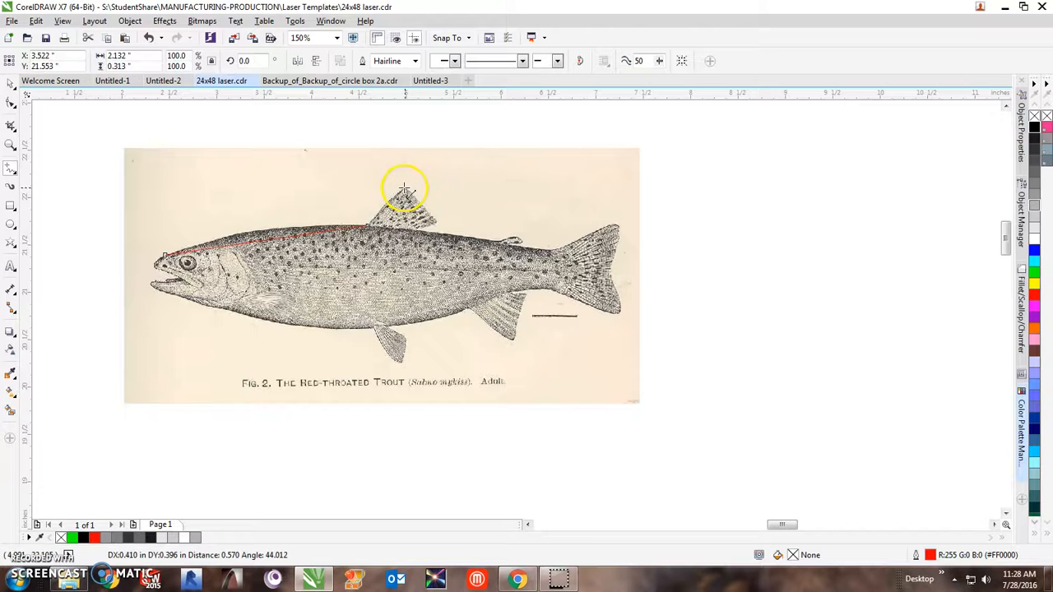
Step: Extend the line with straight segments around the dorsal fin, along the back and around the small fin before the tail
{"action": "left_click", "coordinate": [404, 189]}
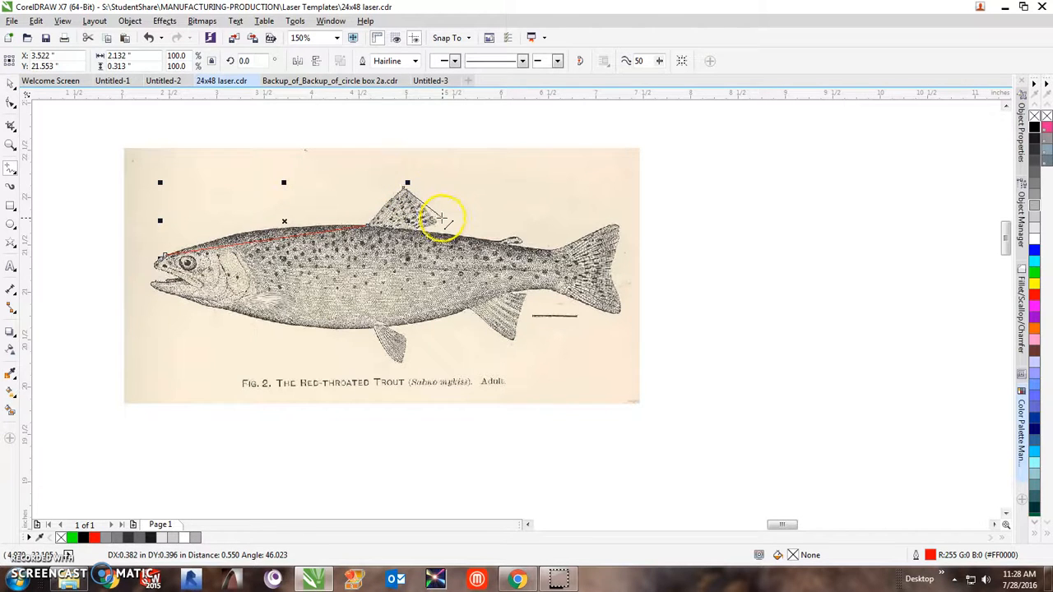
{"action": "left_click", "coordinate": [437, 222]}
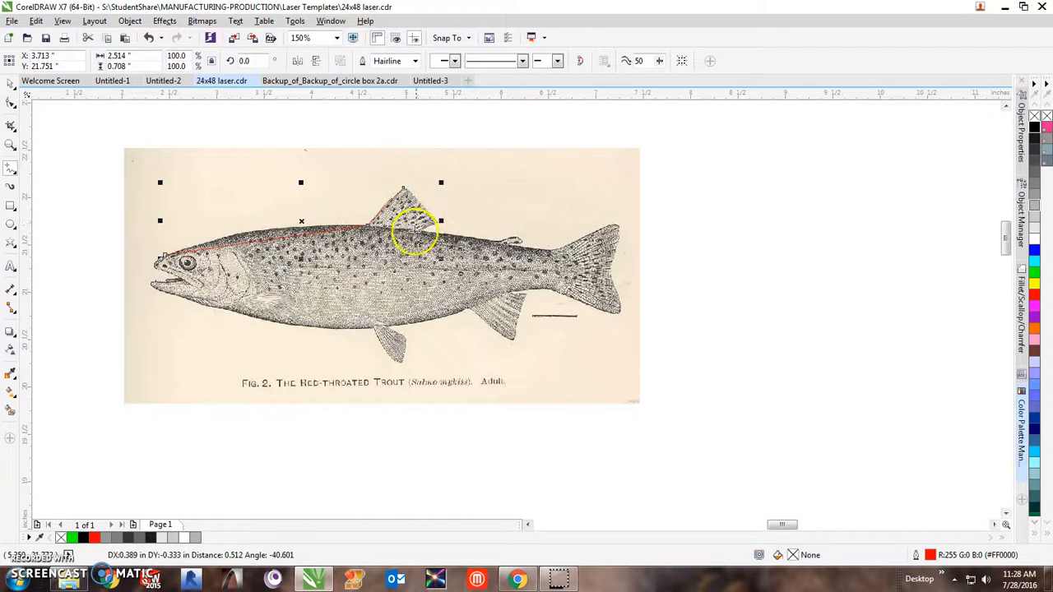
{"action": "left_click", "coordinate": [502, 220]}
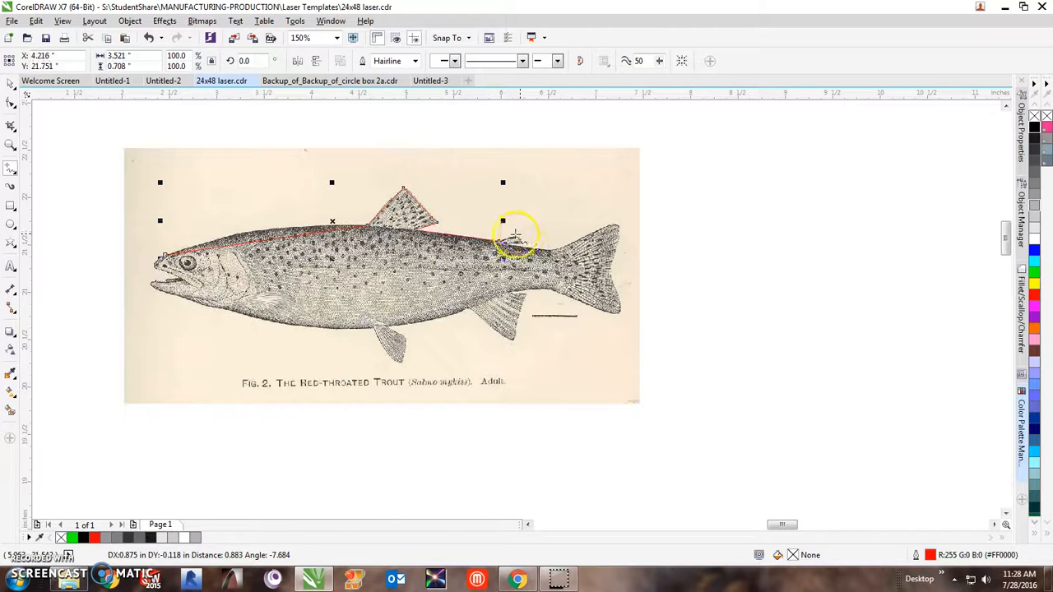
{"action": "left_click", "coordinate": [498, 240]}
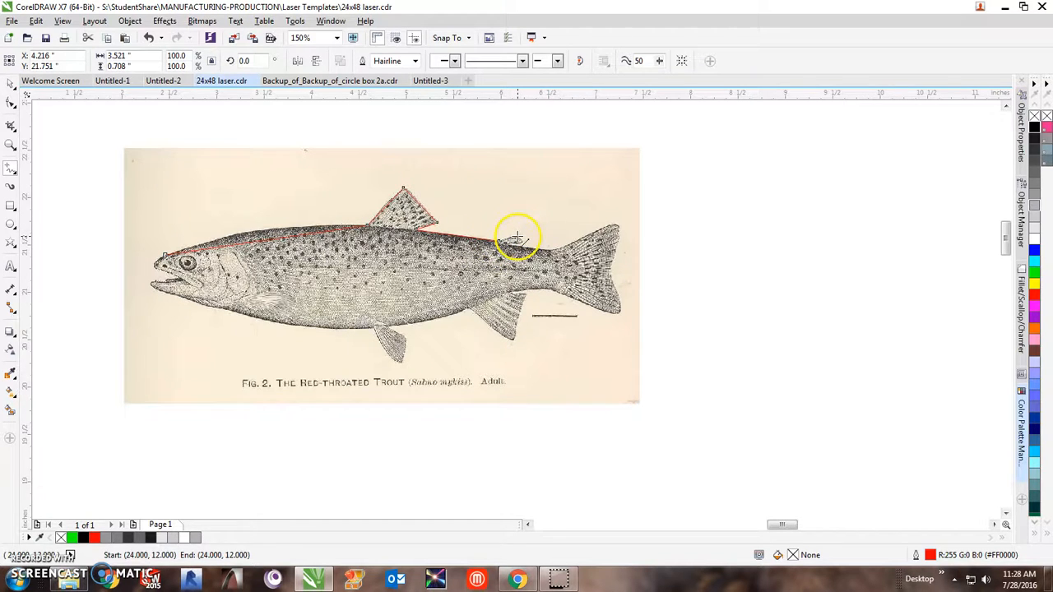
{"action": "left_click", "coordinate": [517, 241]}
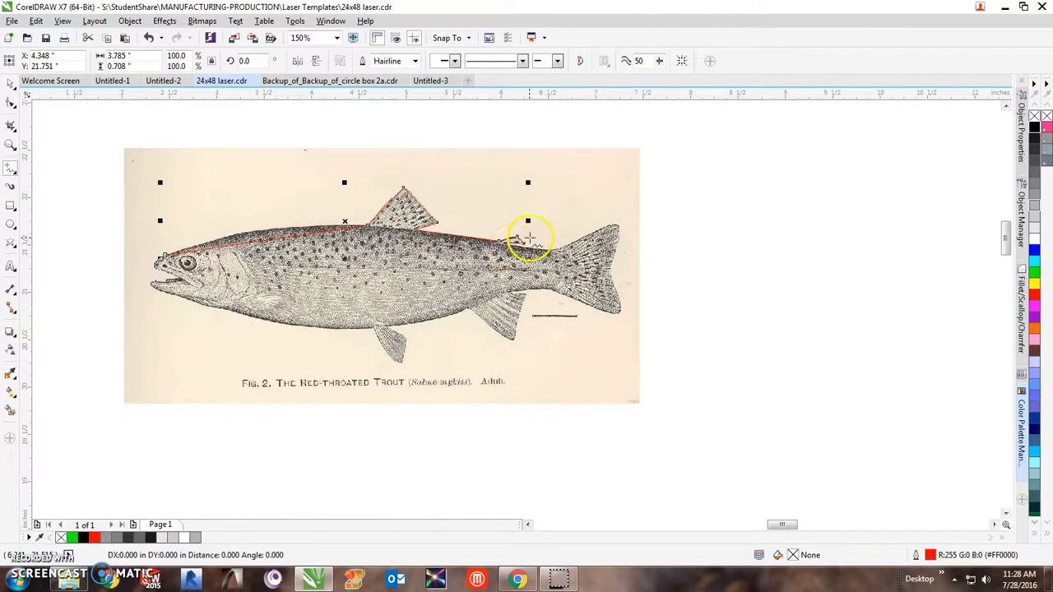
{"action": "double_click", "coordinate": [528, 240]}
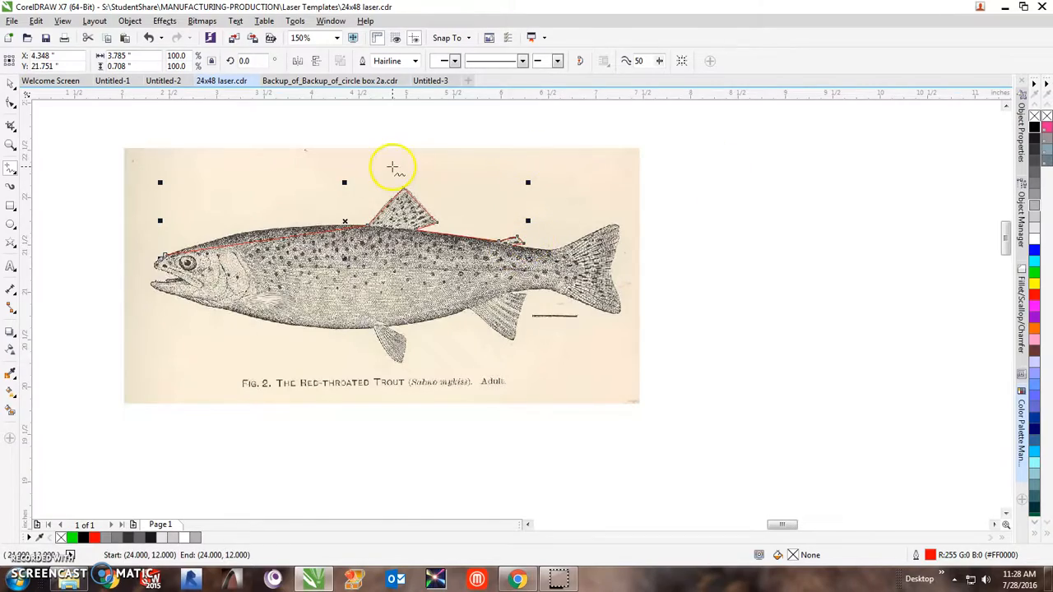
Step: Try to bend the straight segment between snout and dorsal fin up to the fish's back with the Shape tool
{"action": "left_click", "coordinate": [13, 86]}
{"action": "scroll", "coordinate": [246, 237], "scroll_direction": "up", "scroll_amount": 4}
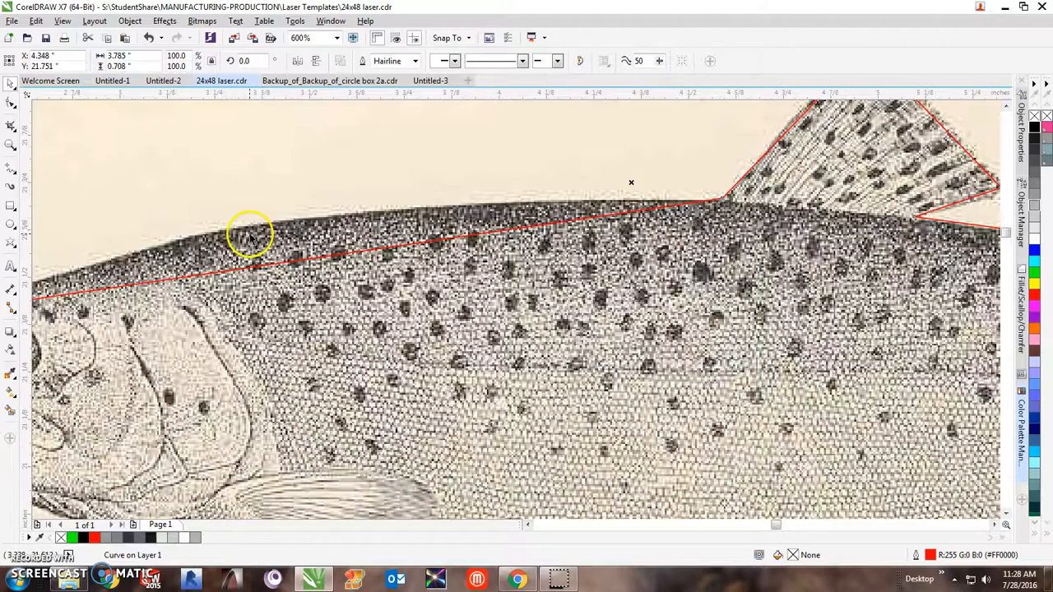
{"action": "scroll", "coordinate": [267, 240], "scroll_direction": "down", "scroll_amount": 2}
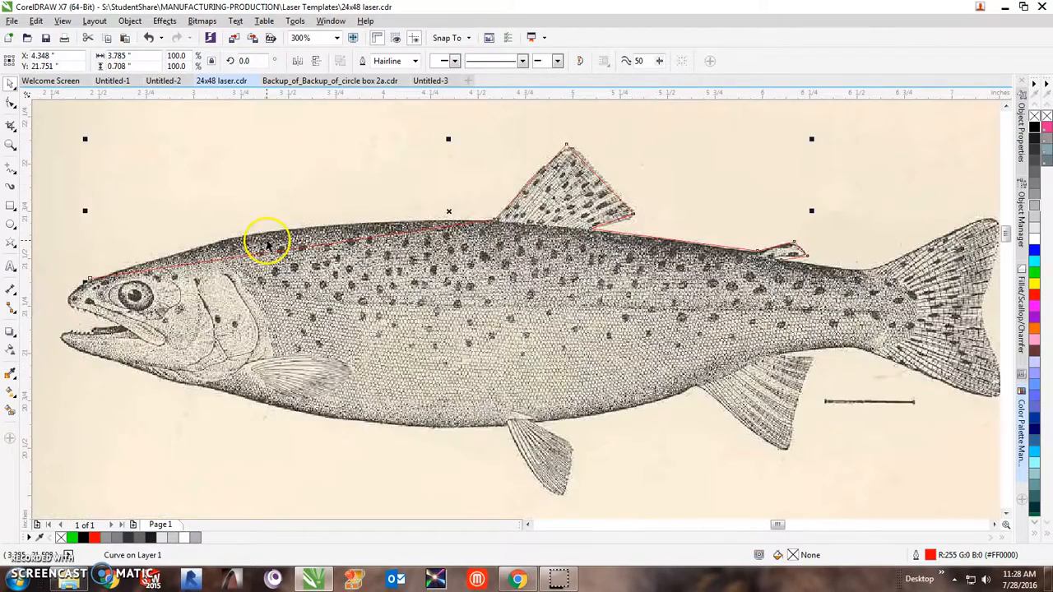
{"action": "left_click", "coordinate": [11, 105]}
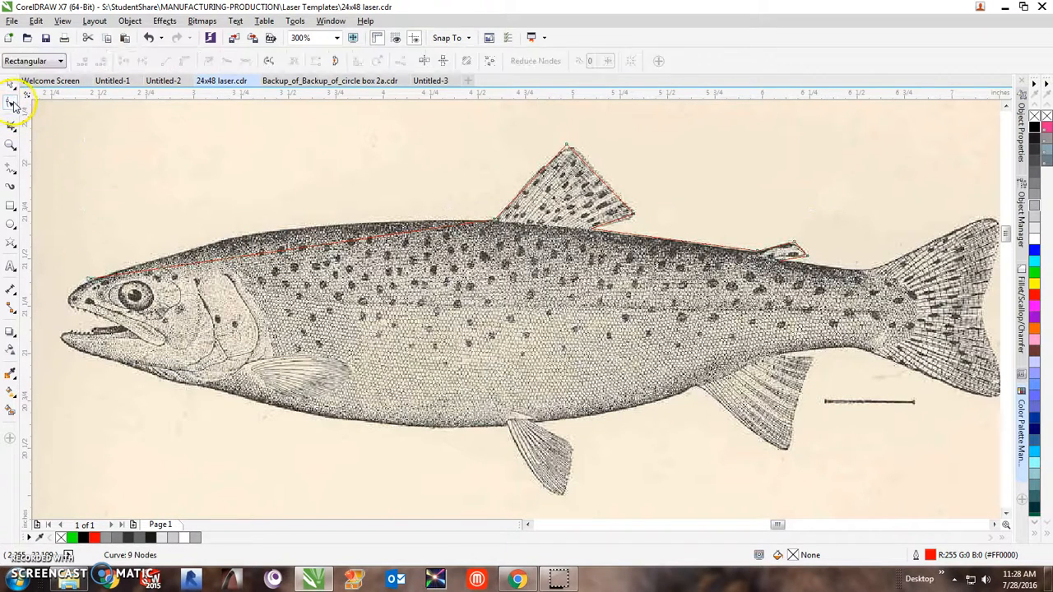
{"action": "scroll", "coordinate": [328, 249], "scroll_direction": "up", "scroll_amount": 3}
{"action": "left_click", "coordinate": [341, 257]}
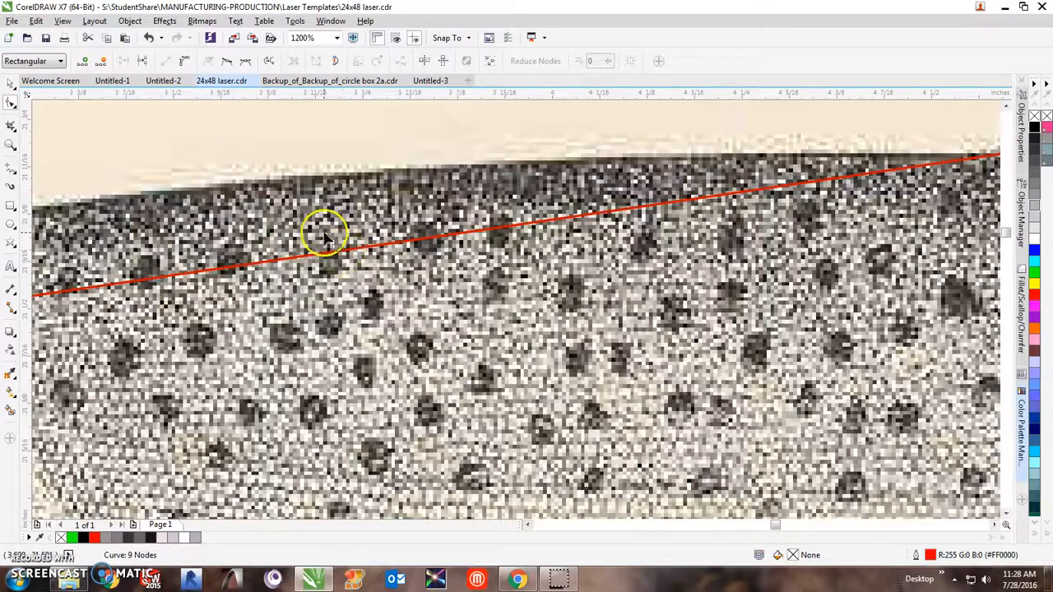
{"action": "scroll", "coordinate": [321, 235], "scroll_direction": "up", "scroll_amount": 2}
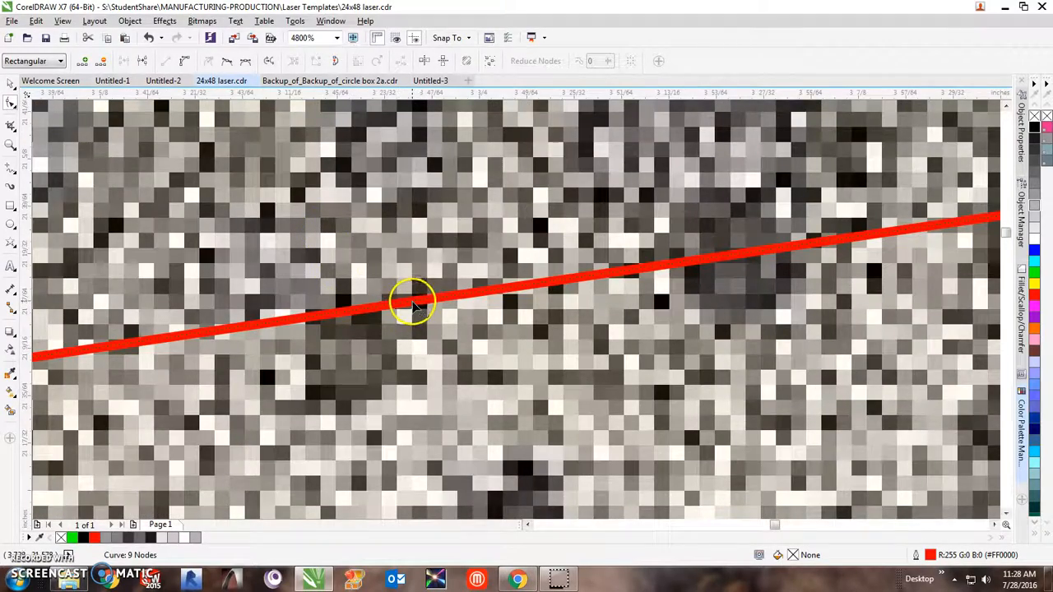
{"action": "scroll", "coordinate": [420, 294], "scroll_direction": "down", "scroll_amount": 3}
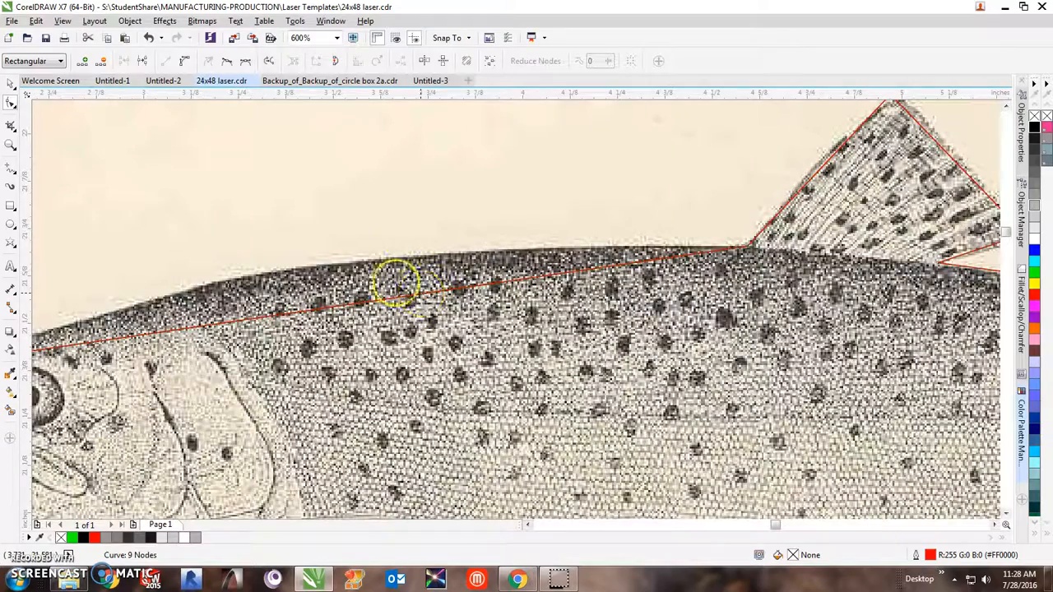
{"action": "scroll", "coordinate": [420, 298], "scroll_direction": "down", "scroll_amount": 1}
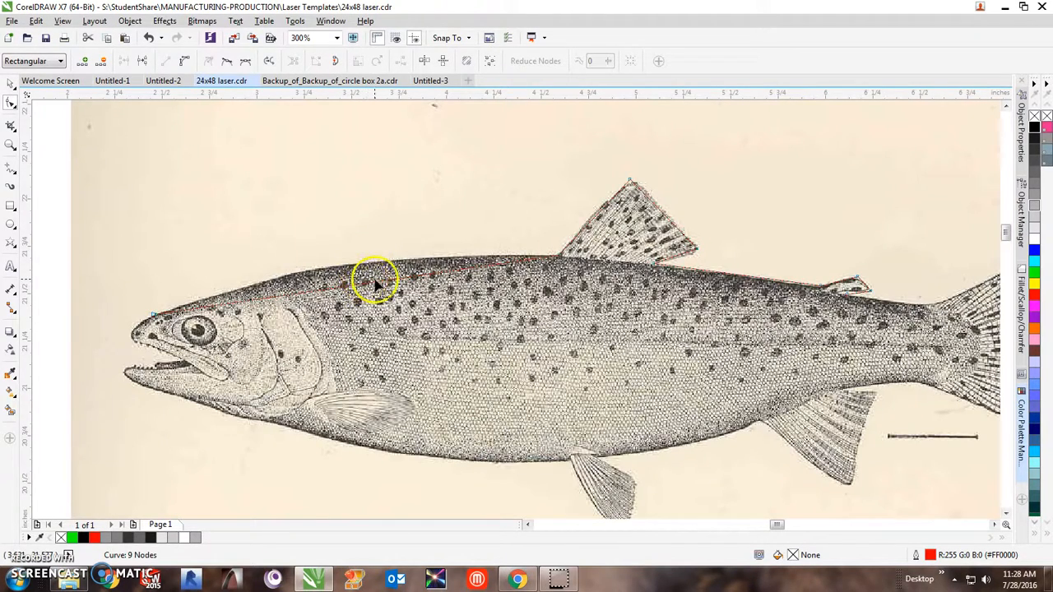
{"action": "left_click_drag", "start_coordinate": [376, 282], "coordinate": [377, 258]}
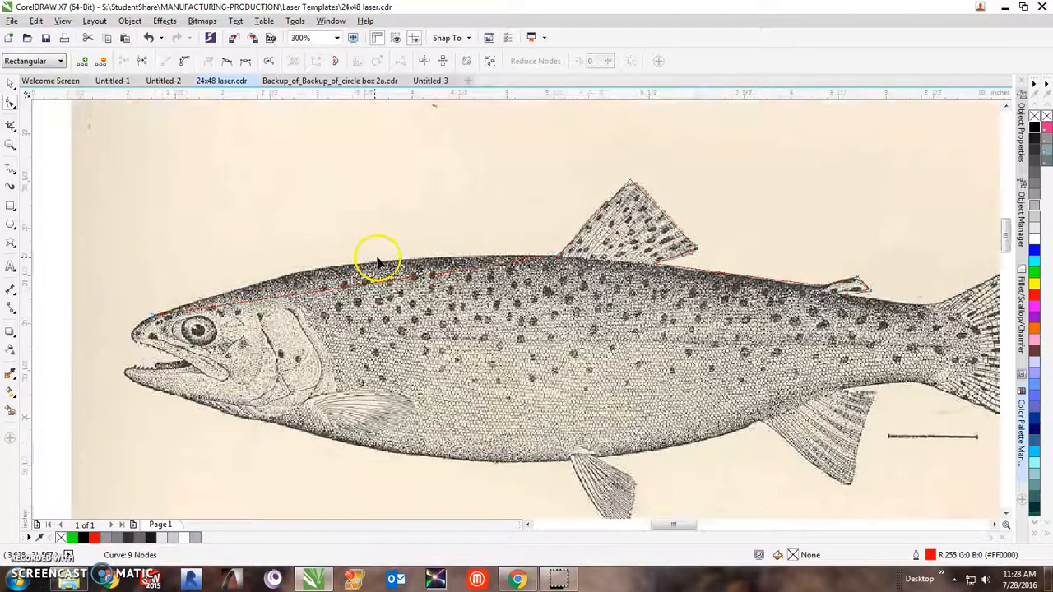
{"action": "scroll", "coordinate": [376, 261], "scroll_direction": "down", "scroll_amount": 1}
{"action": "scroll", "coordinate": [311, 237], "scroll_direction": "down", "scroll_amount": 1}
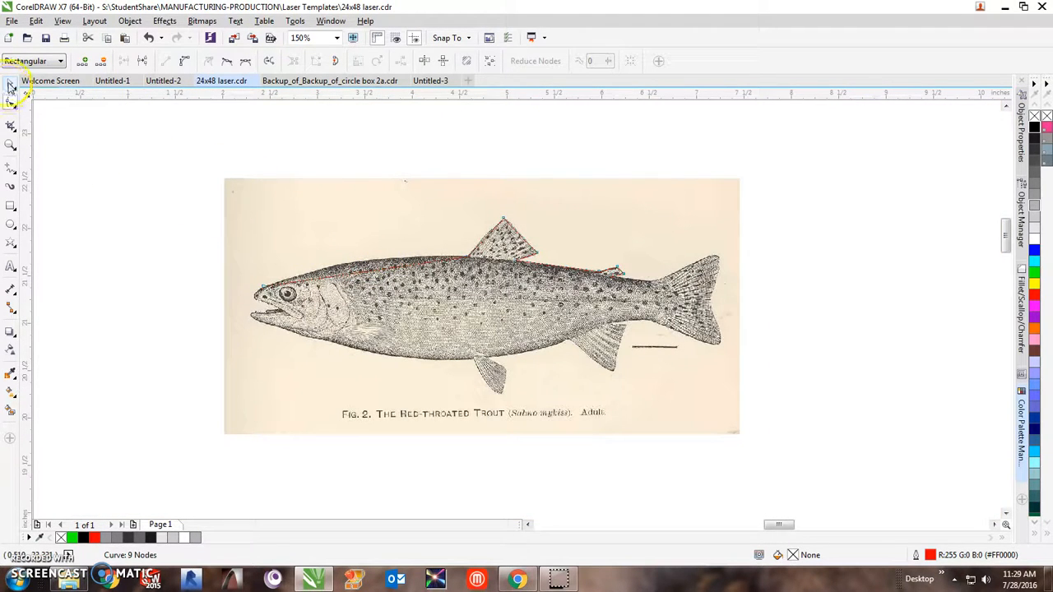
Step: Select all nodes of the traced line and convert its segments to curves
{"action": "left_click_drag", "start_coordinate": [193, 202], "coordinate": [639, 290]}
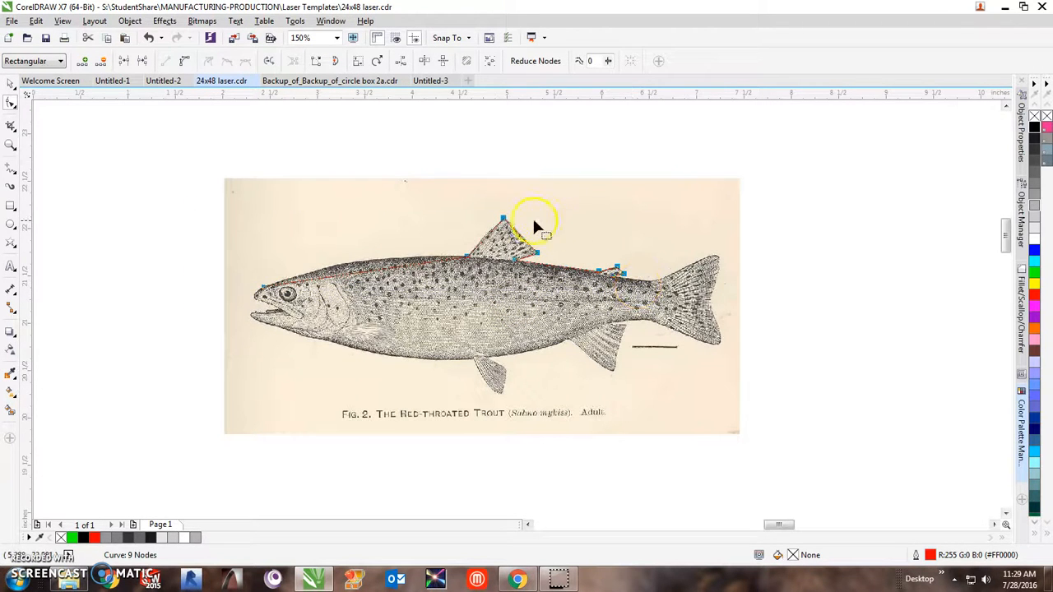
{"action": "right_click", "coordinate": [506, 223]}
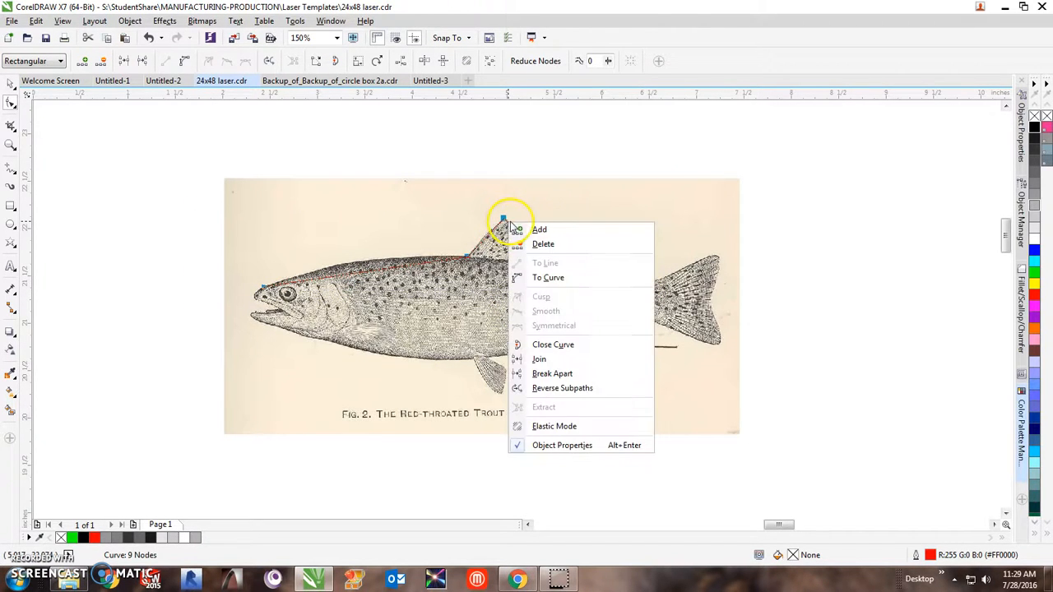
{"action": "left_click", "coordinate": [548, 275]}
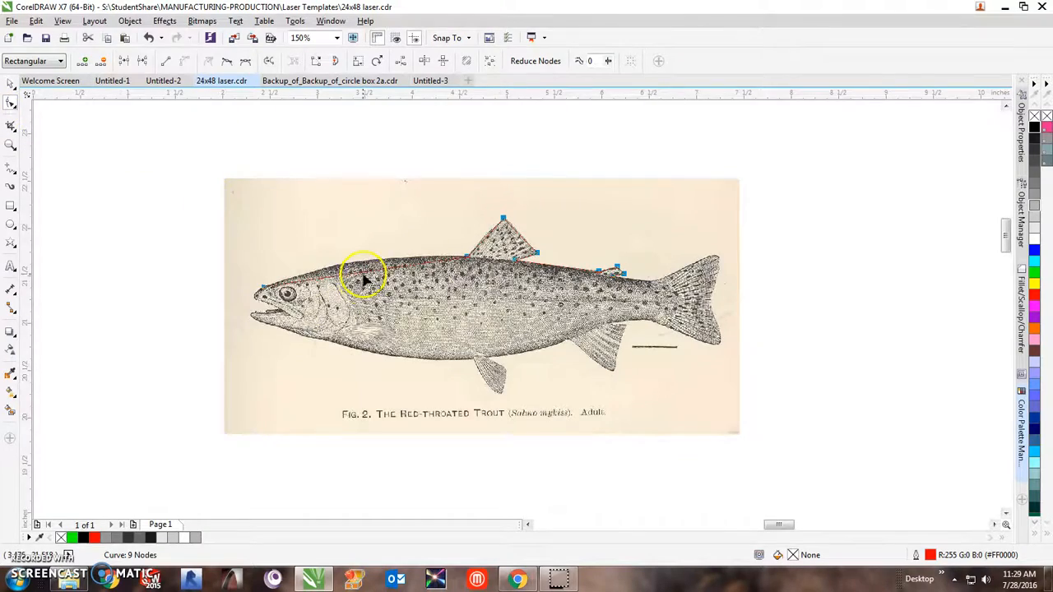
Step: Bend the segment between the snout and the dorsal fin so it follows the contour of the fish's back
{"action": "scroll", "coordinate": [362, 278], "scroll_direction": "up", "scroll_amount": 2}
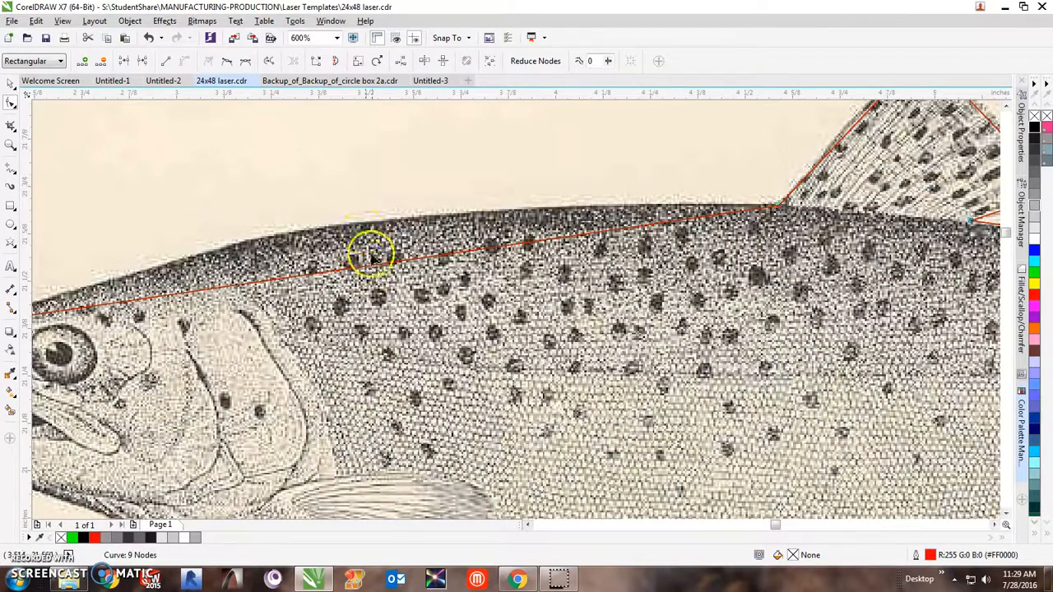
{"action": "left_click", "coordinate": [375, 270]}
{"action": "left_click_drag", "start_coordinate": [373, 270], "coordinate": [357, 223]}
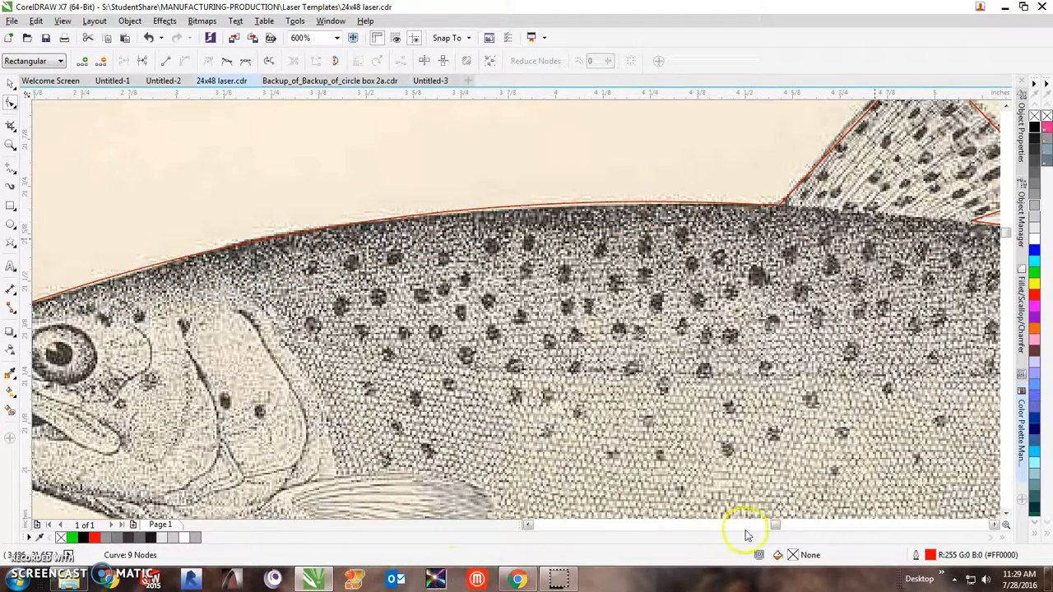
Step: Curve the front, upper and lower rear segments around the dorsal fin to match the fin's outline
{"action": "left_click", "coordinate": [782, 525]}
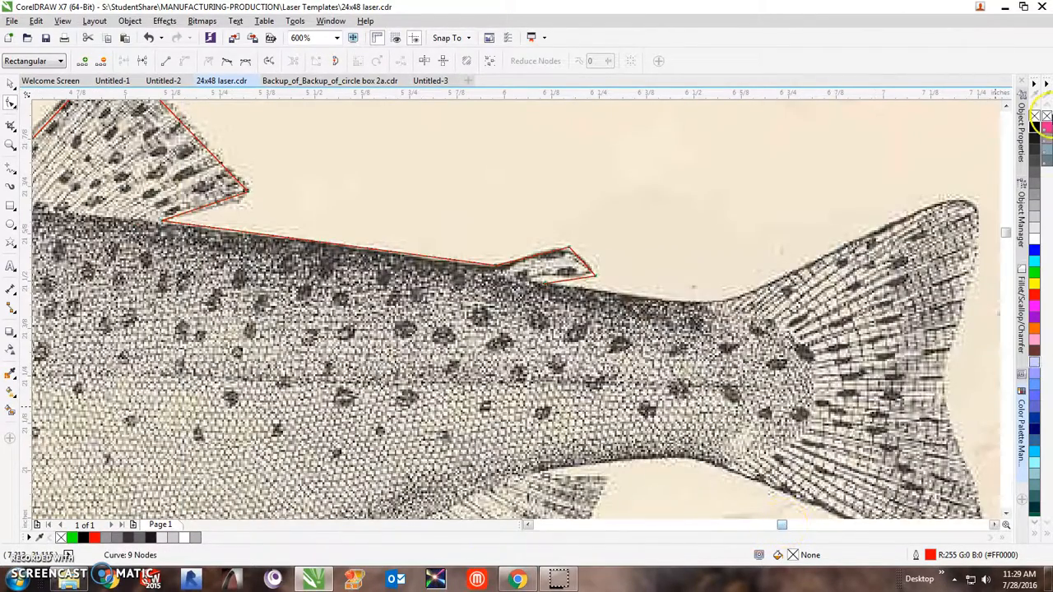
{"action": "left_click", "coordinate": [1007, 107]}
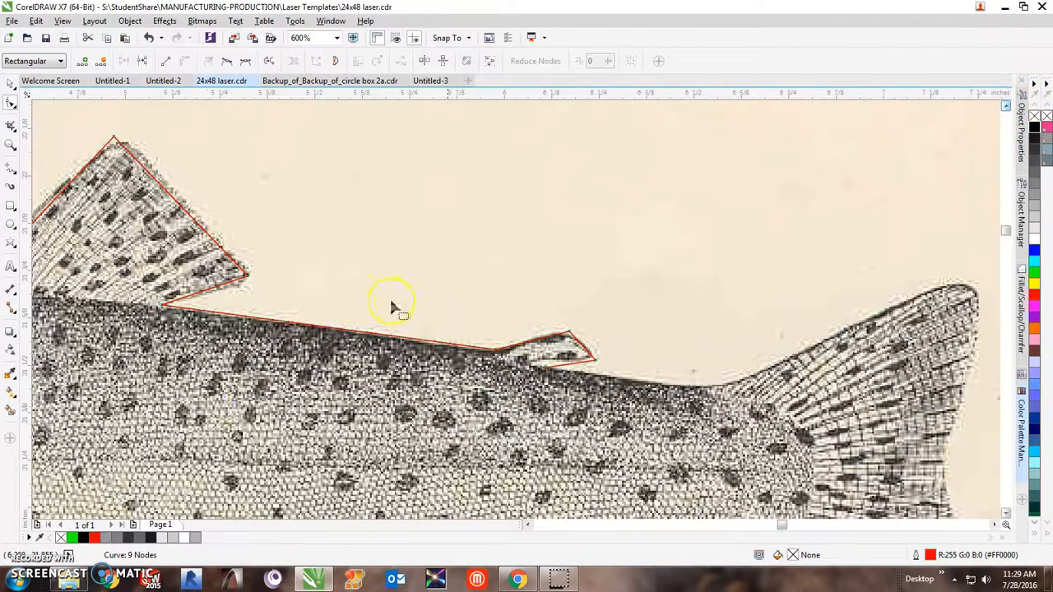
{"action": "left_click", "coordinate": [528, 524]}
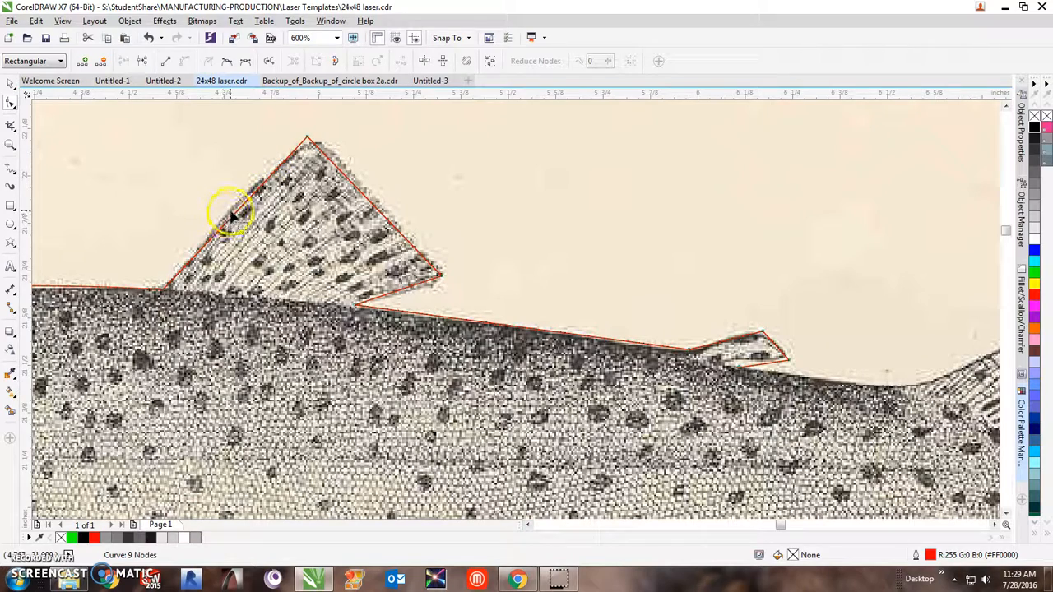
{"action": "left_click_drag", "start_coordinate": [236, 214], "coordinate": [233, 208]}
{"action": "left_click_drag", "start_coordinate": [344, 176], "coordinate": [345, 159]}
{"action": "left_click_drag", "start_coordinate": [427, 282], "coordinate": [355, 305]}
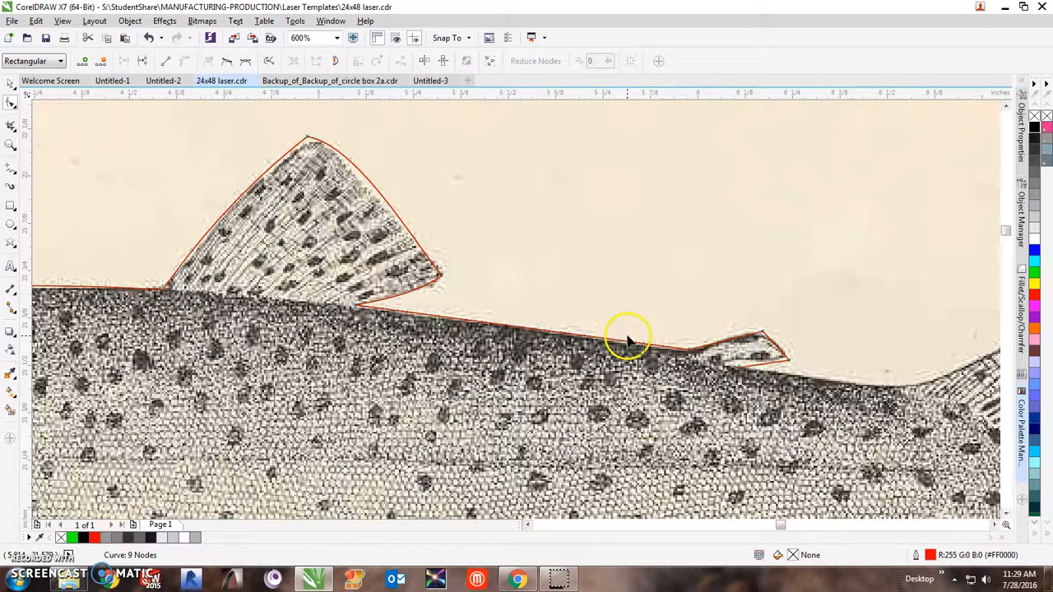
Step: Add a node to the segment between the two back fins and bend both halves to follow the back
{"action": "right_click", "coordinate": [518, 329]}
{"action": "left_click", "coordinate": [549, 335]}
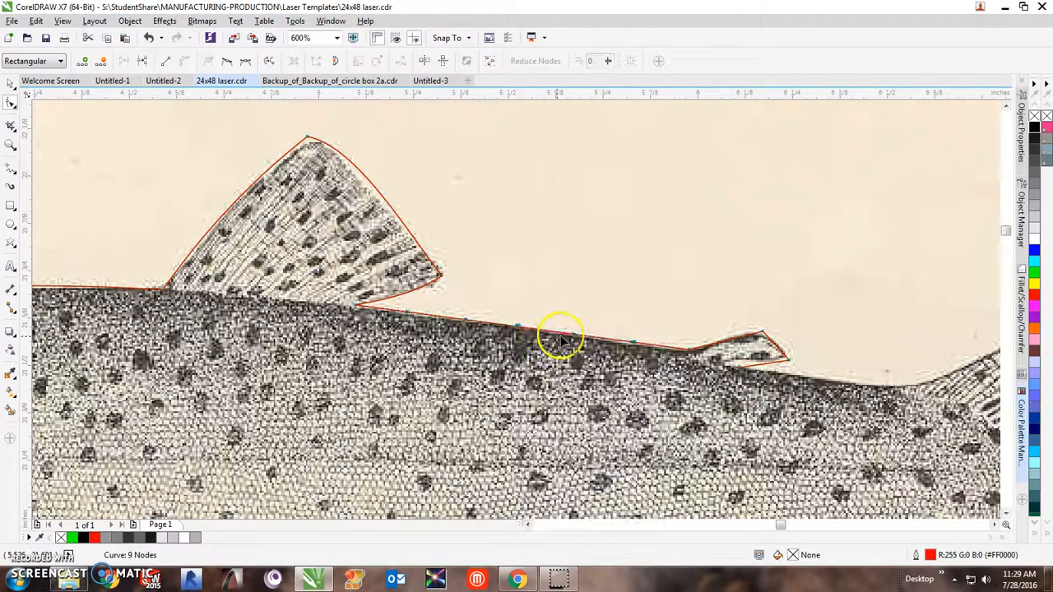
{"action": "left_click_drag", "start_coordinate": [627, 343], "coordinate": [625, 345]}
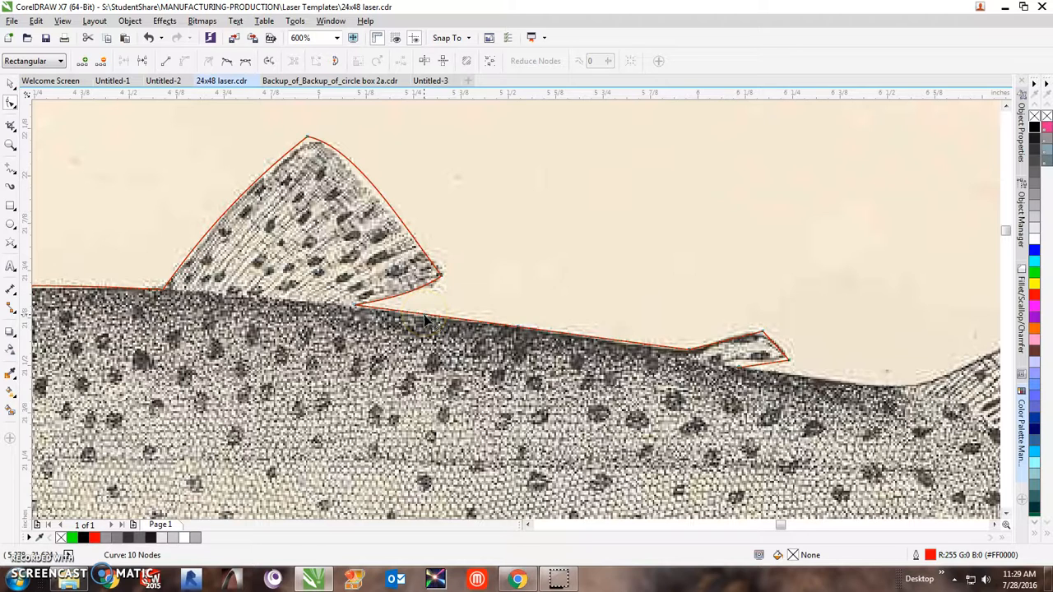
{"action": "left_click_drag", "start_coordinate": [426, 315], "coordinate": [429, 320]}
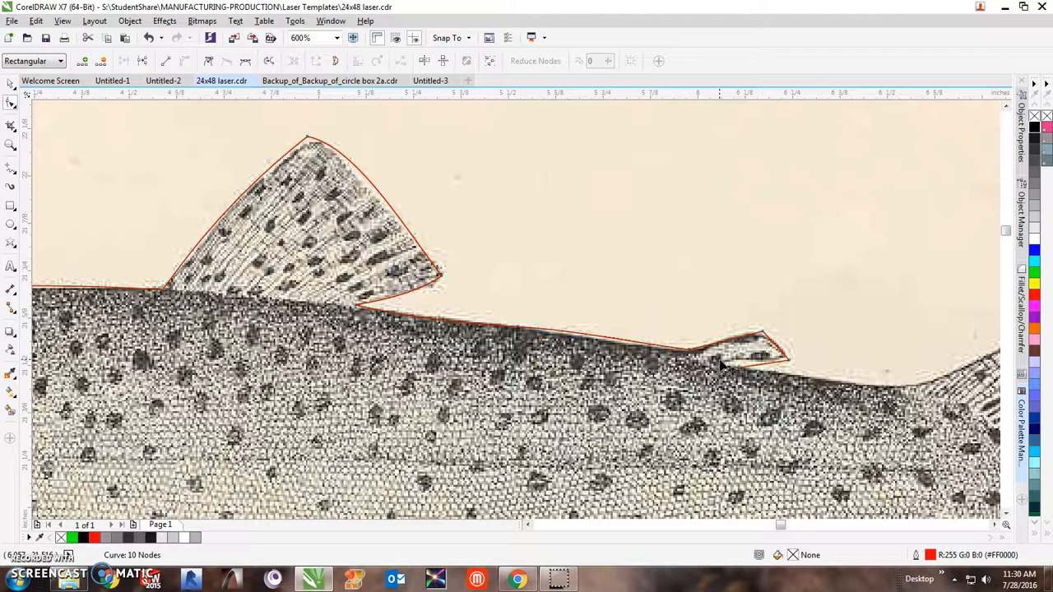
Step: Delete the traced outline and draw an ellipse about 1.25" wide and 0.85" high over the fish's back
{"action": "scroll", "coordinate": [693, 315], "scroll_direction": "down", "scroll_amount": 2}
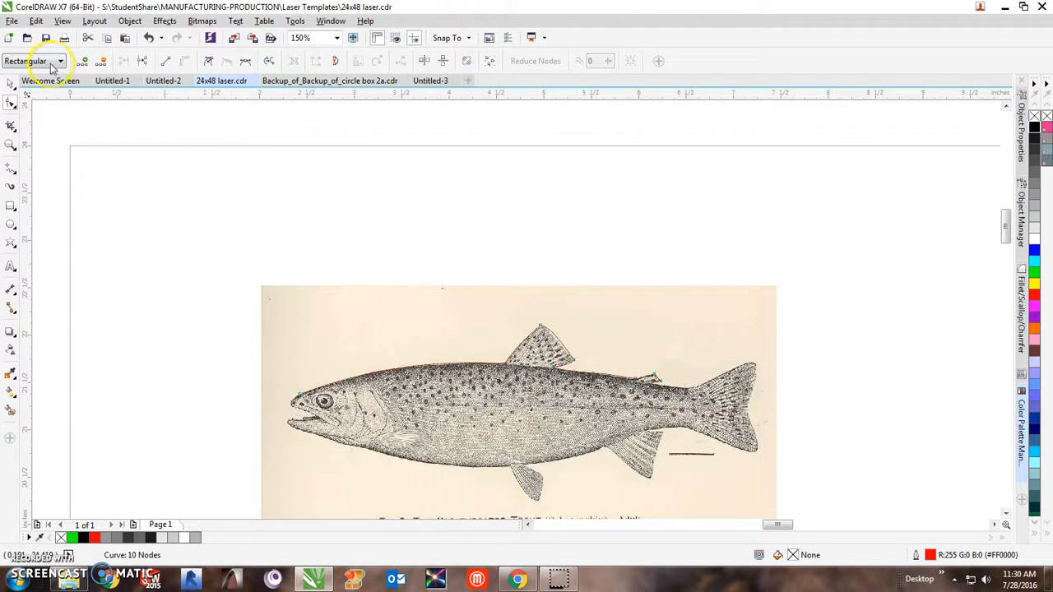
{"action": "left_click", "coordinate": [11, 83]}
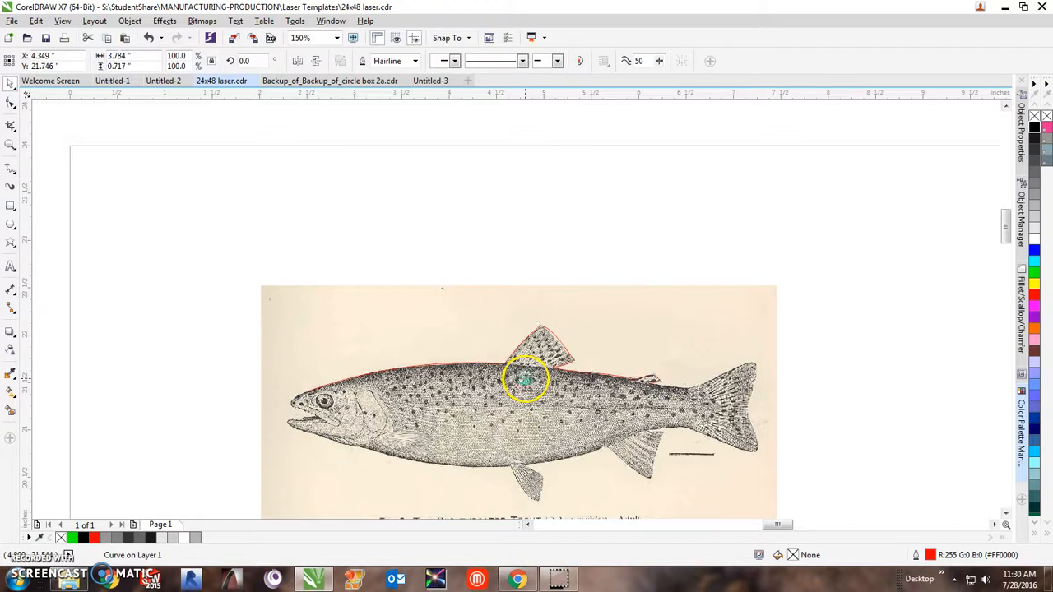
{"action": "key", "text": "Escape"}
{"action": "left_click", "coordinate": [10, 225]}
{"action": "left_click_drag", "start_coordinate": [429, 338], "coordinate": [550, 423]}
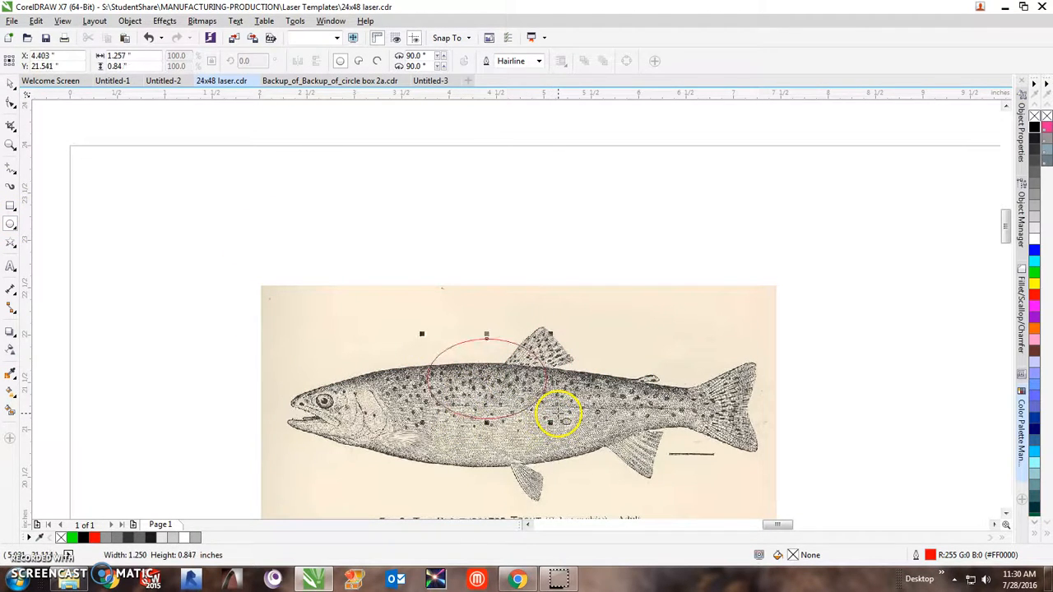
Step: Intersect the ellipse with the trout picture and move the oval cut-out clear of the picture
{"action": "left_click", "coordinate": [11, 85]}
{"action": "scroll", "coordinate": [96, 274], "scroll_direction": "down", "scroll_amount": 1}
{"action": "mouse_move", "coordinate": [128, 237]}
{"action": "left_mouse_down"}
{"action": "mouse_move", "coordinate": [164, 341]}
{"action": "mouse_move", "coordinate": [498, 435]}
{"action": "left_mouse_up"}
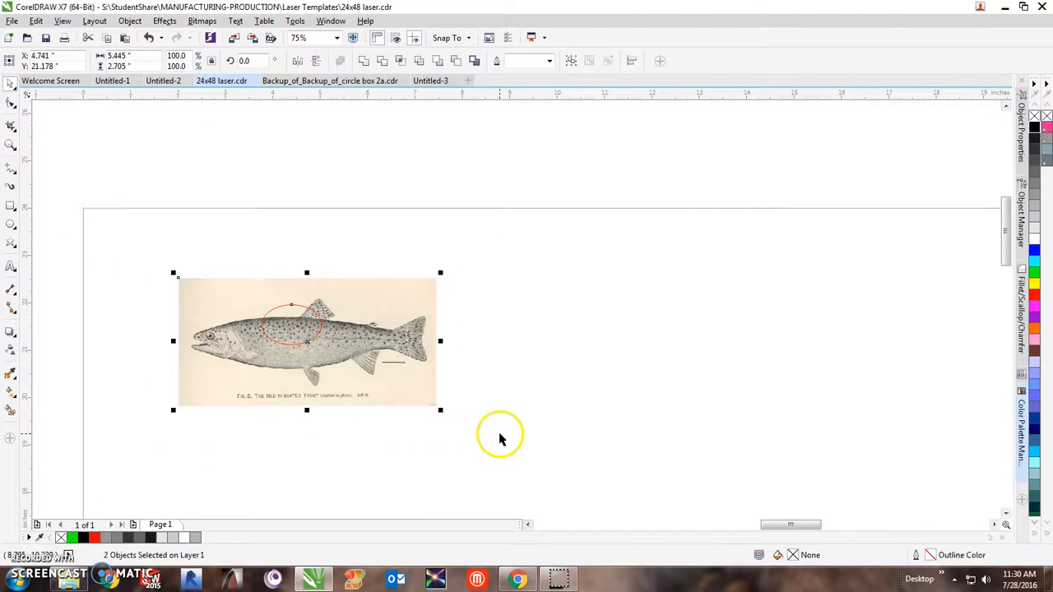
{"action": "left_click", "coordinate": [401, 62]}
{"action": "left_click", "coordinate": [284, 317]}
{"action": "left_click_drag", "start_coordinate": [284, 318], "coordinate": [627, 258]}
Step: Delete the oval cut-out and move the red ellipse off the picture to above the page
{"action": "left_click", "coordinate": [611, 269]}
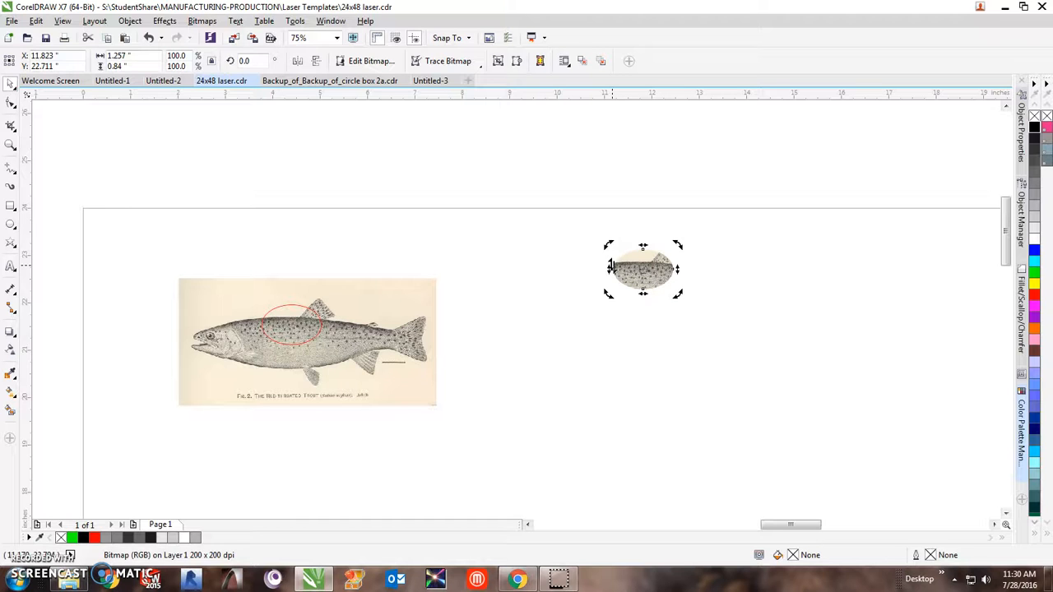
{"action": "key", "text": "Delete"}
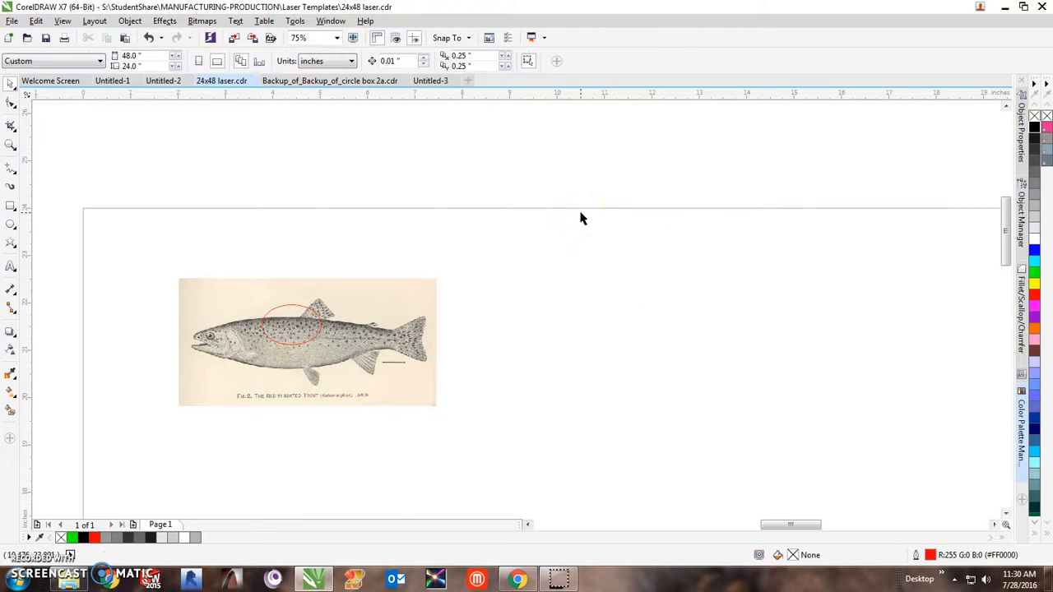
{"action": "left_click_drag", "start_coordinate": [279, 312], "coordinate": [579, 142]}
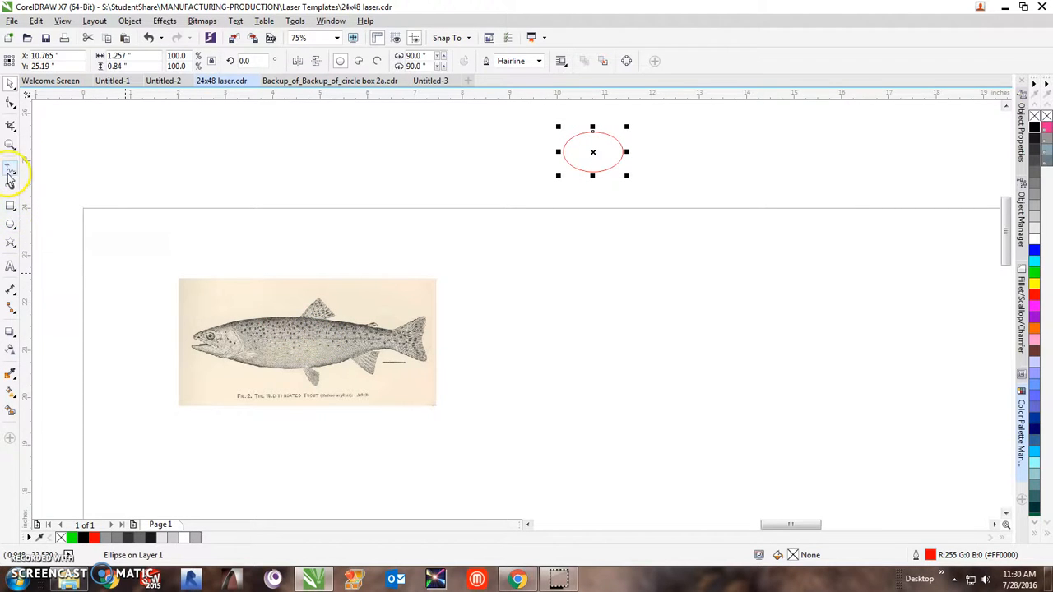
{"action": "left_click", "coordinate": [10, 125]}
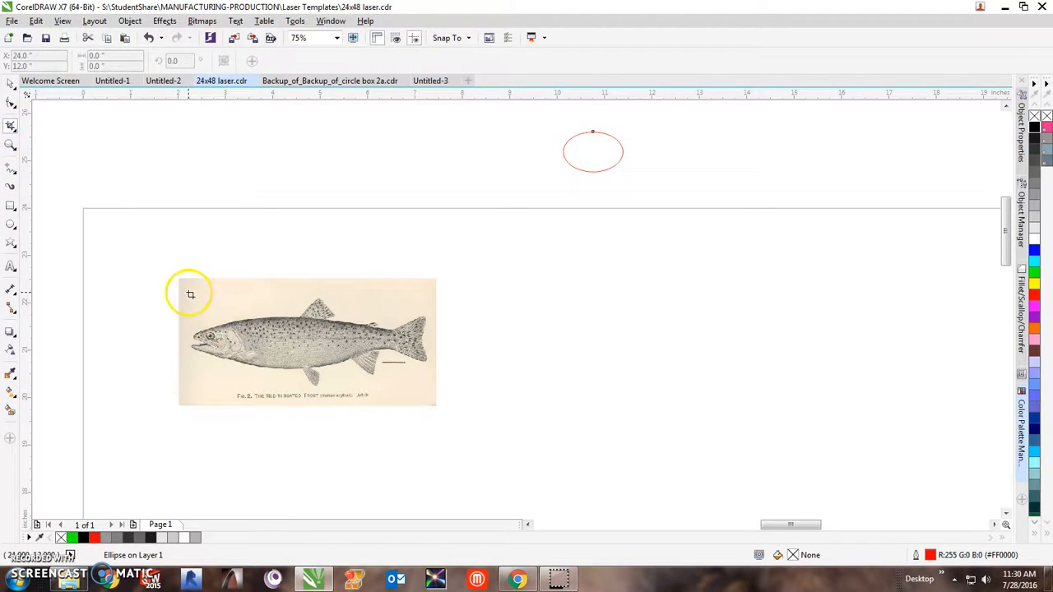
{"action": "left_click_drag", "start_coordinate": [189, 304], "coordinate": [432, 387]}
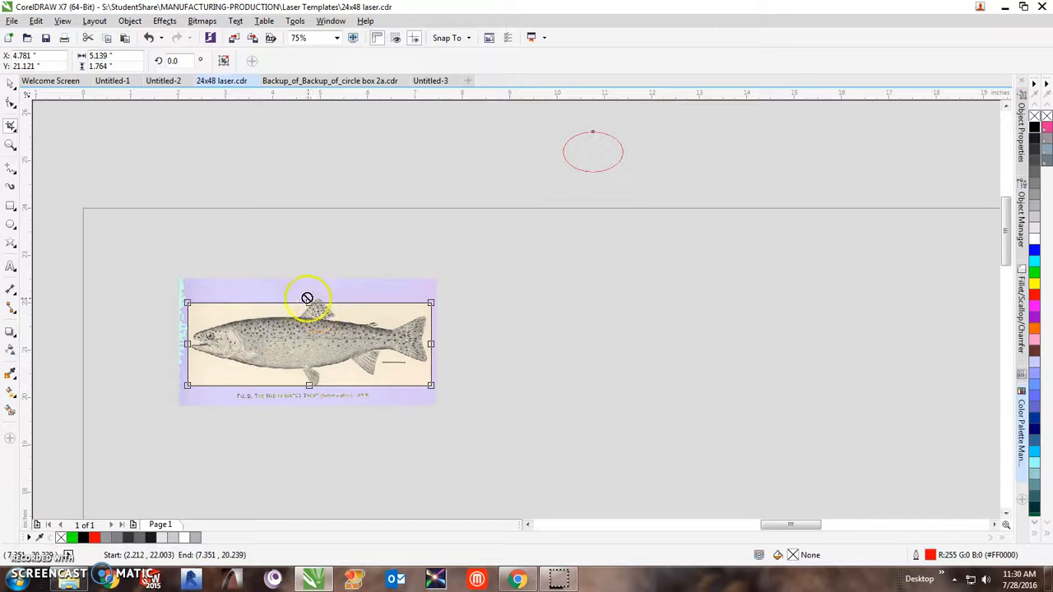
{"action": "left_click_drag", "start_coordinate": [310, 303], "coordinate": [310, 299]}
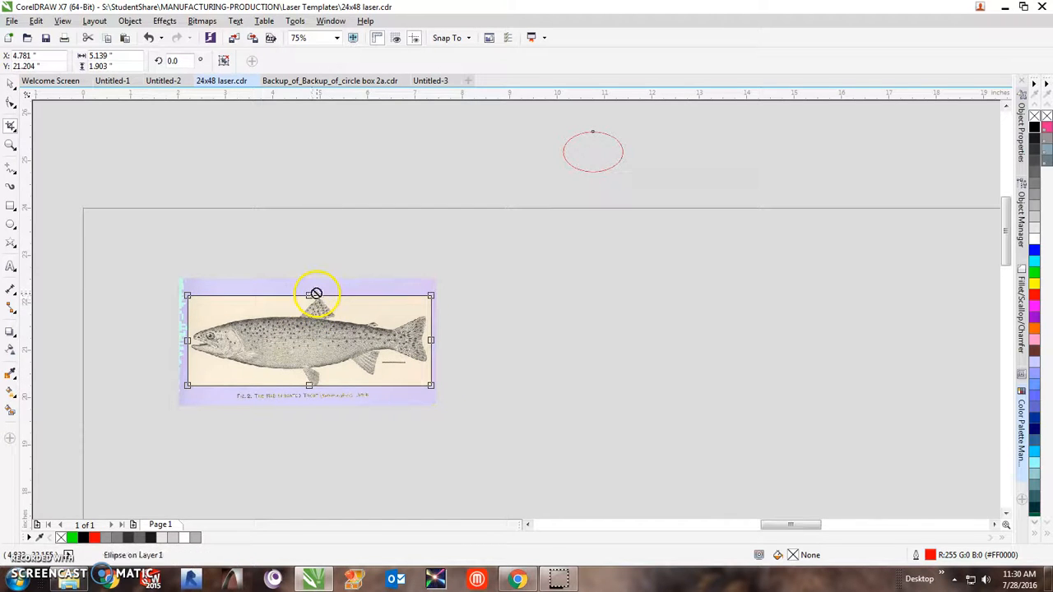
{"action": "key", "text": "Escape"}
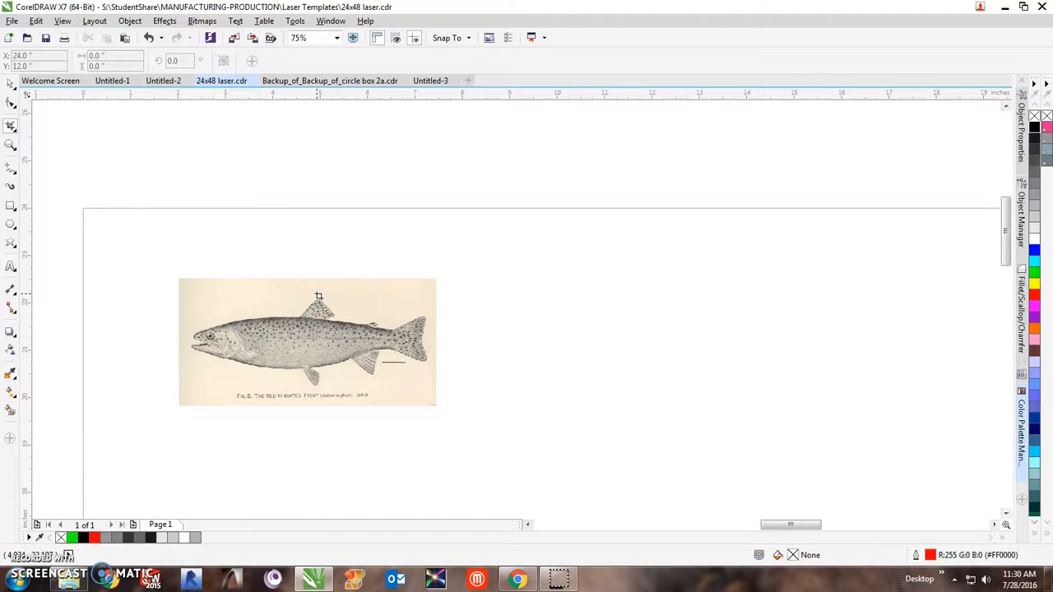
Step: Crop the trout picture to a full-width area about 1.99" high that leaves out the caption
{"action": "left_click_drag", "start_coordinate": [179, 296], "coordinate": [435, 389]}
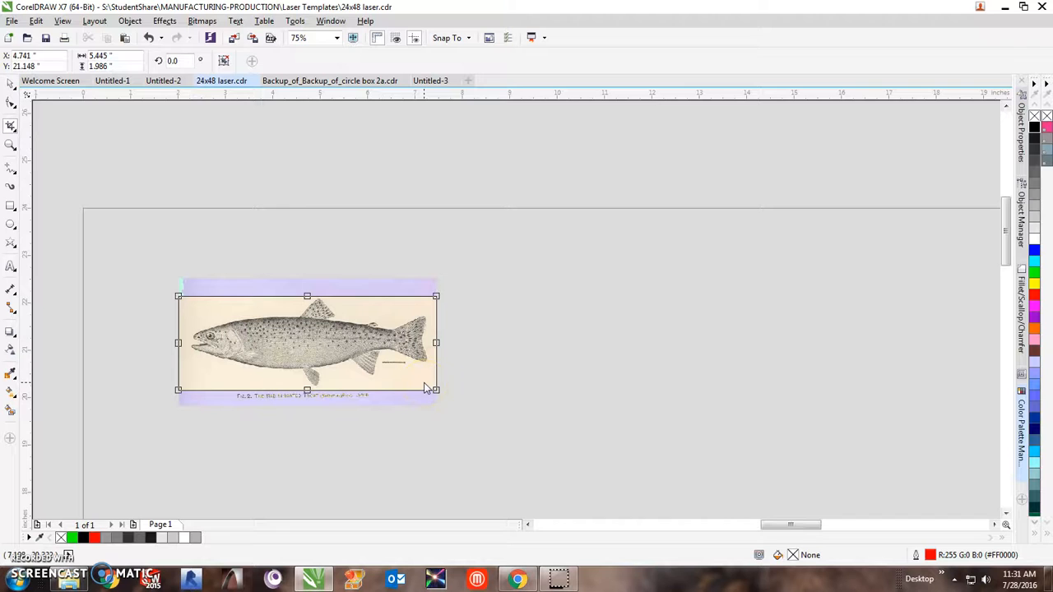
{"action": "key", "text": "Return"}
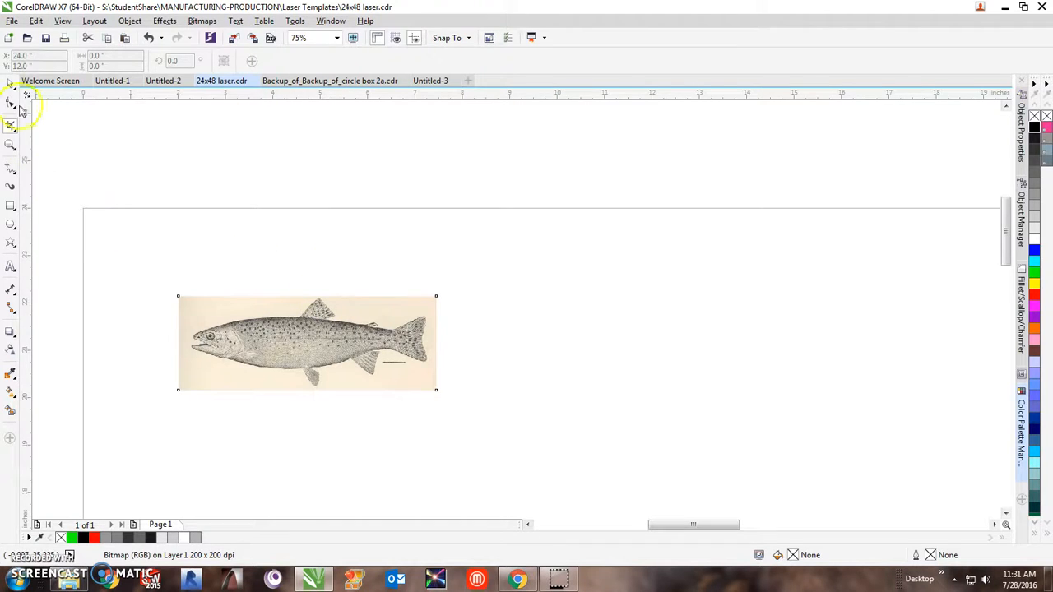
{"action": "left_click", "coordinate": [10, 83]}
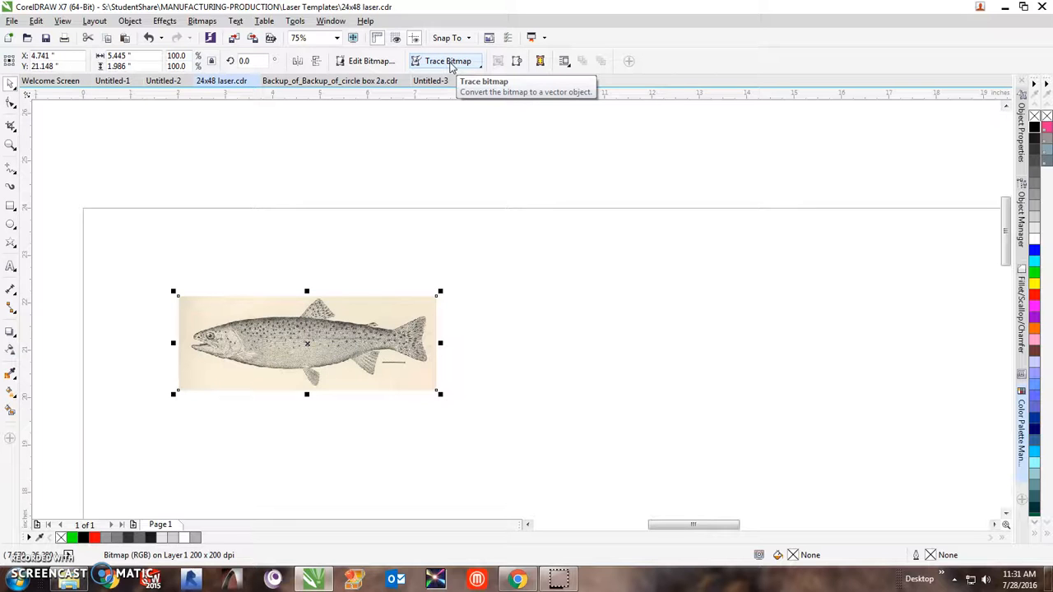
Step: Outline-trace the cropped bitmap as a high quality image with the detail at maximum, deleting the original image
{"action": "left_click", "coordinate": [451, 64]}
{"action": "left_click", "coordinate": [459, 111]}
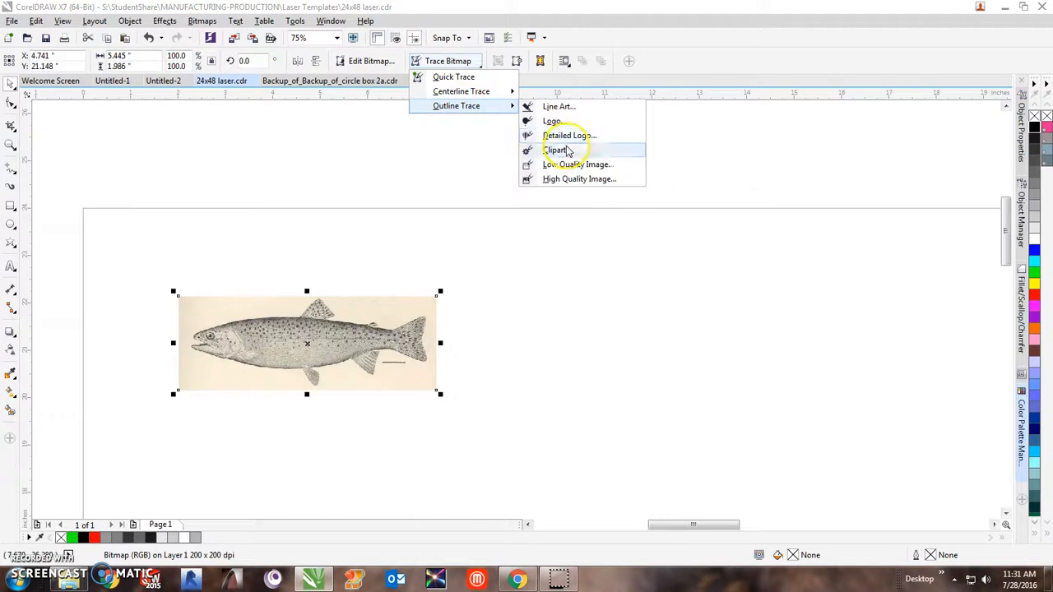
{"action": "left_click", "coordinate": [580, 180]}
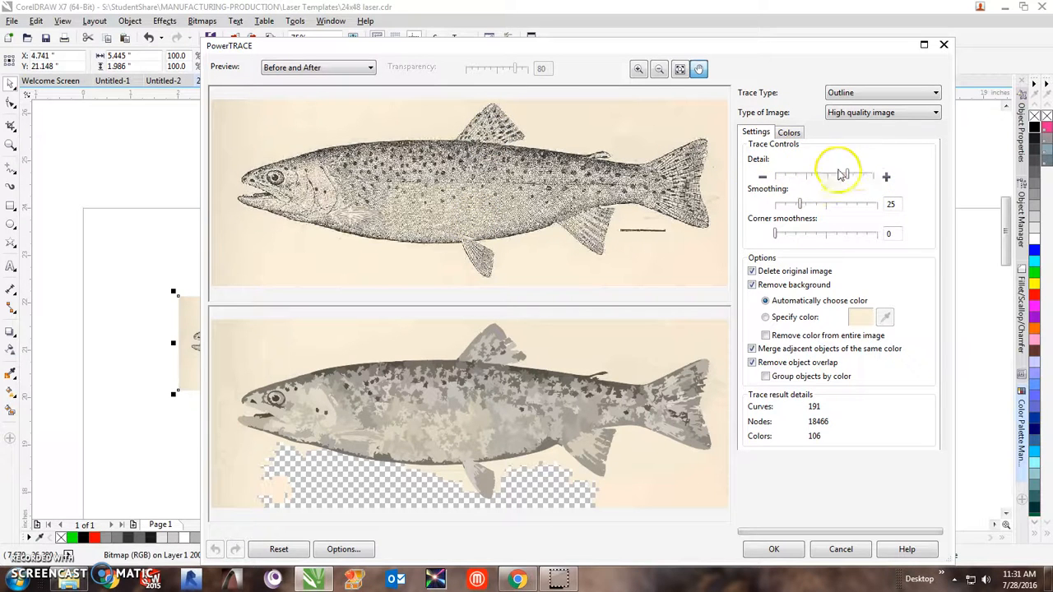
{"action": "left_click_drag", "start_coordinate": [850, 175], "coordinate": [875, 180]}
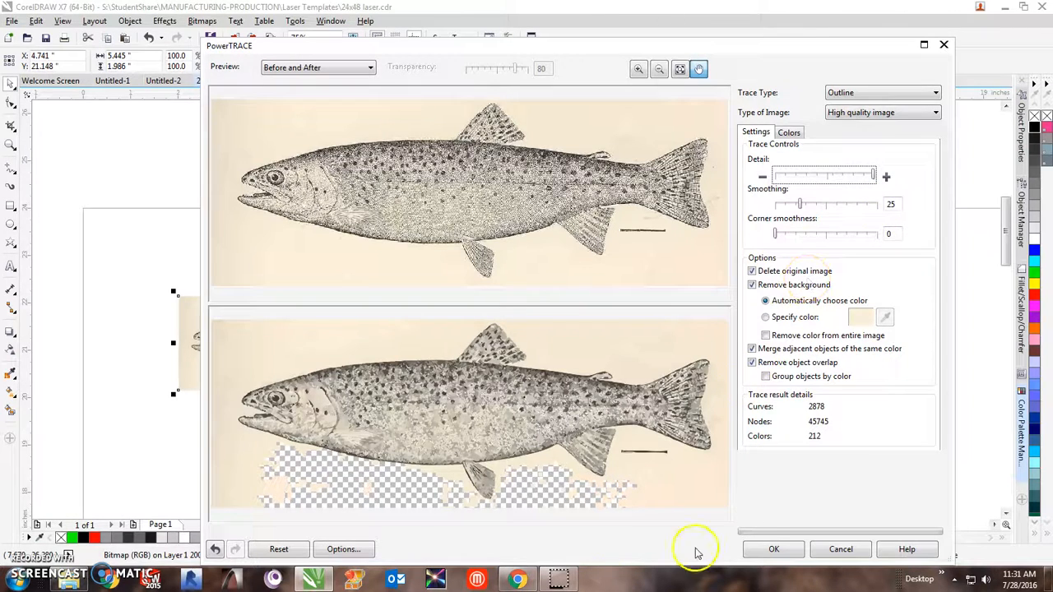
{"action": "left_click", "coordinate": [771, 552]}
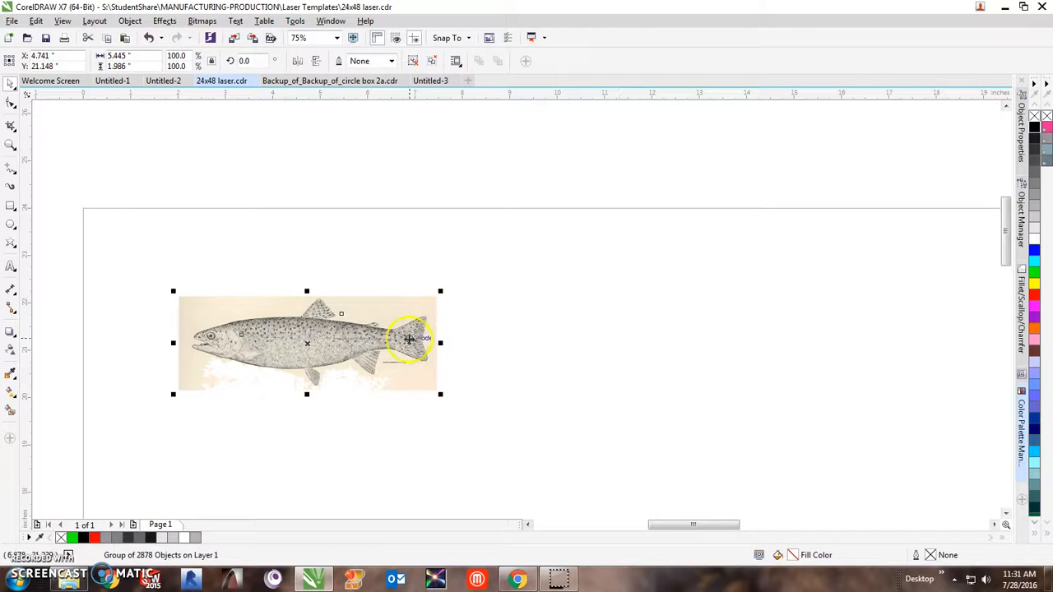
Step: Move the traced trout across the page and draw a black-filled rectangle about 7.82" by 3.43" over it
{"action": "left_click_drag", "start_coordinate": [309, 343], "coordinate": [713, 305]}
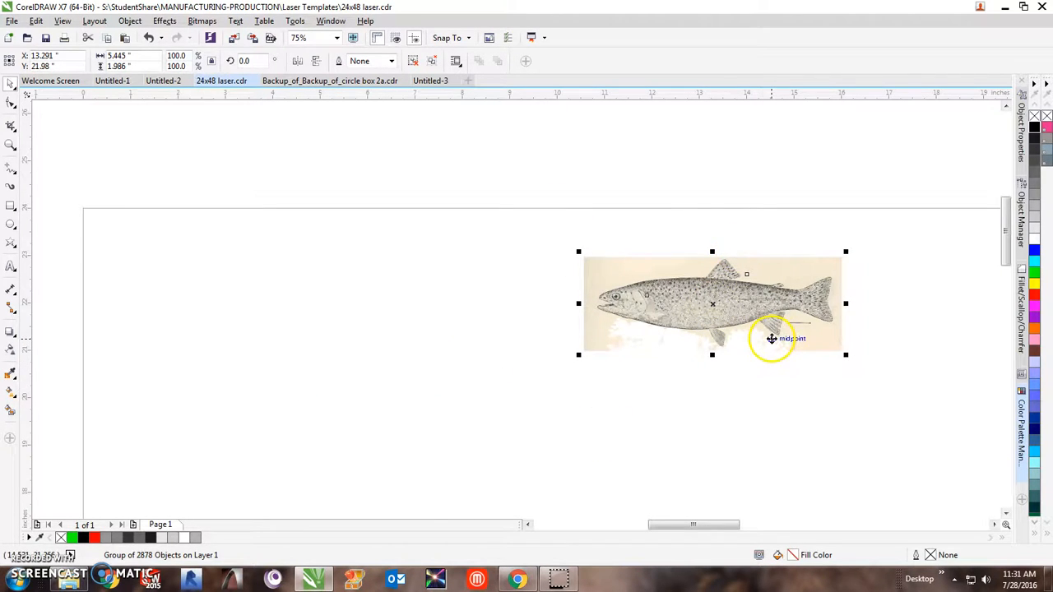
{"action": "left_click", "coordinate": [10, 205]}
{"action": "left_click_drag", "start_coordinate": [552, 230], "coordinate": [924, 394]}
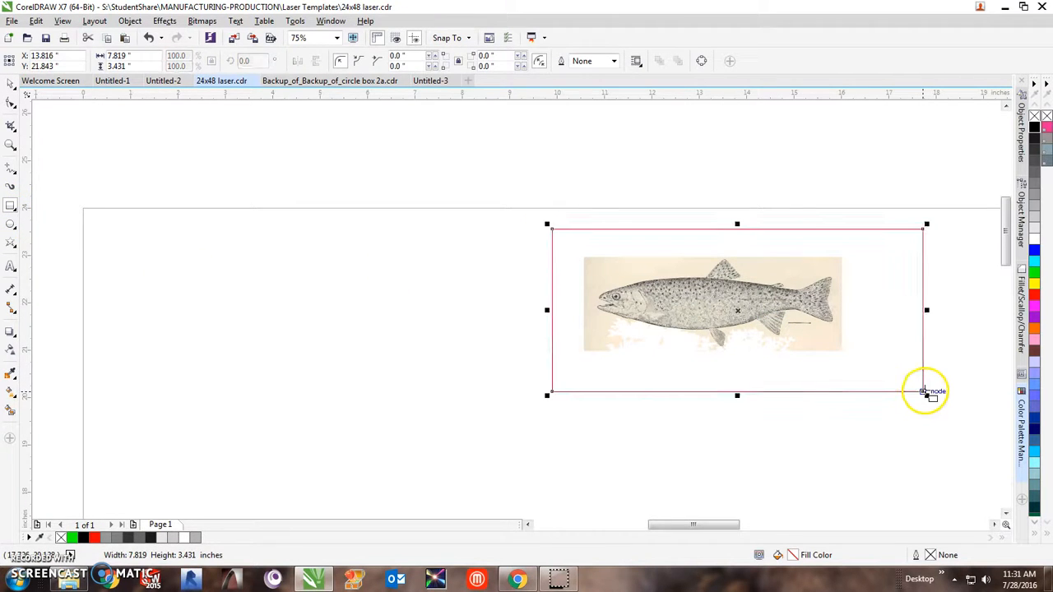
{"action": "left_click", "coordinate": [1034, 132]}
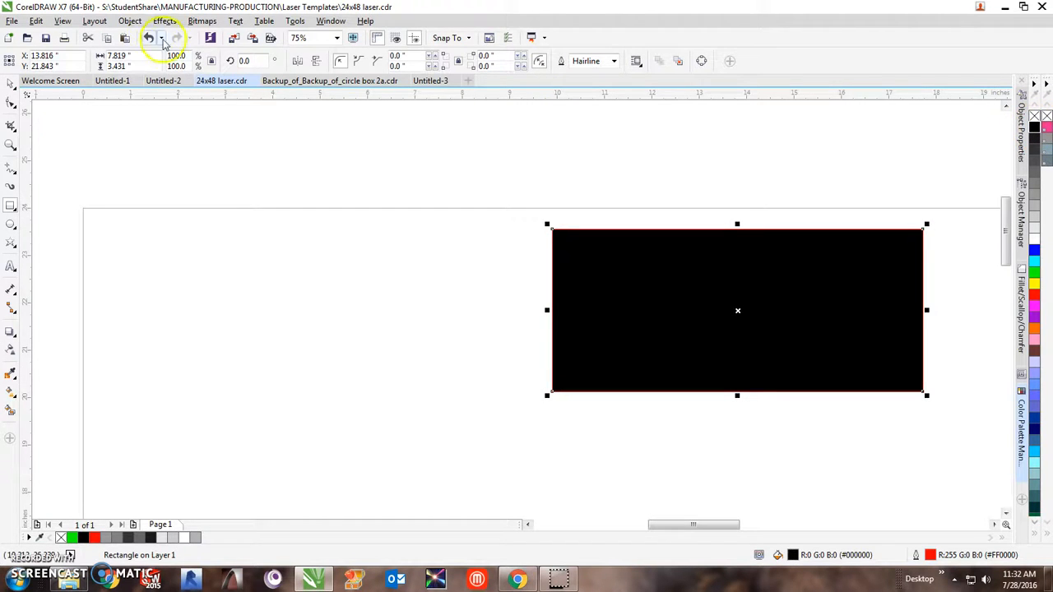
Step: Send the black rectangle to the back of the page, behind the traced trout
{"action": "left_click", "coordinate": [129, 21]}
{"action": "mouse_move", "coordinate": [189, 156]}
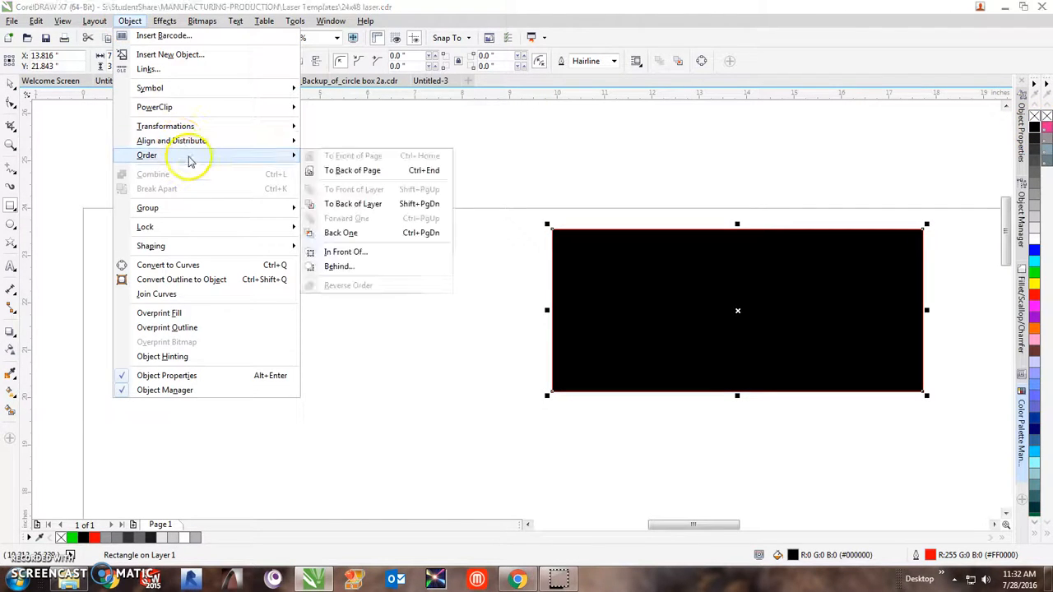
{"action": "left_click", "coordinate": [352, 170]}
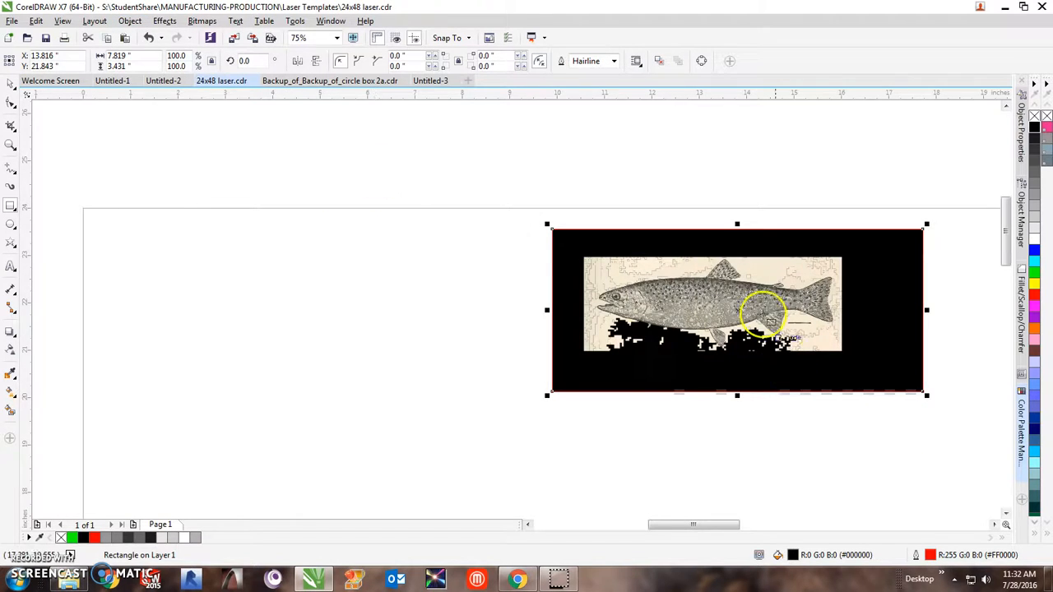
Step: Ungroup all objects of the traced trout so that each traced piece can be selected separately
{"action": "scroll", "coordinate": [794, 324], "scroll_direction": "up", "scroll_amount": 2}
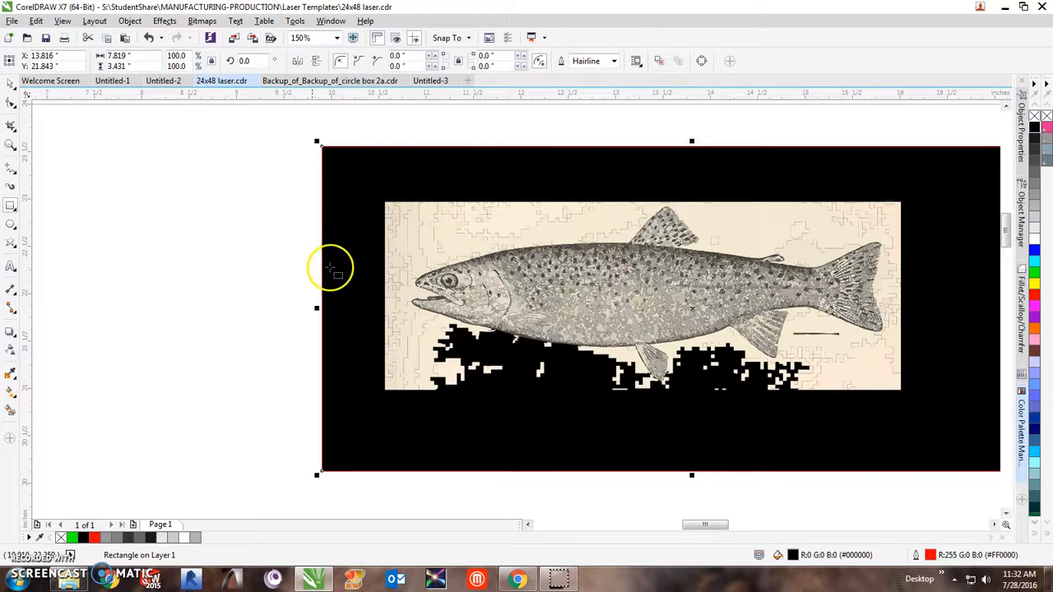
{"action": "left_click", "coordinate": [207, 239]}
{"action": "left_click", "coordinate": [6, 91]}
{"action": "left_click", "coordinate": [599, 303]}
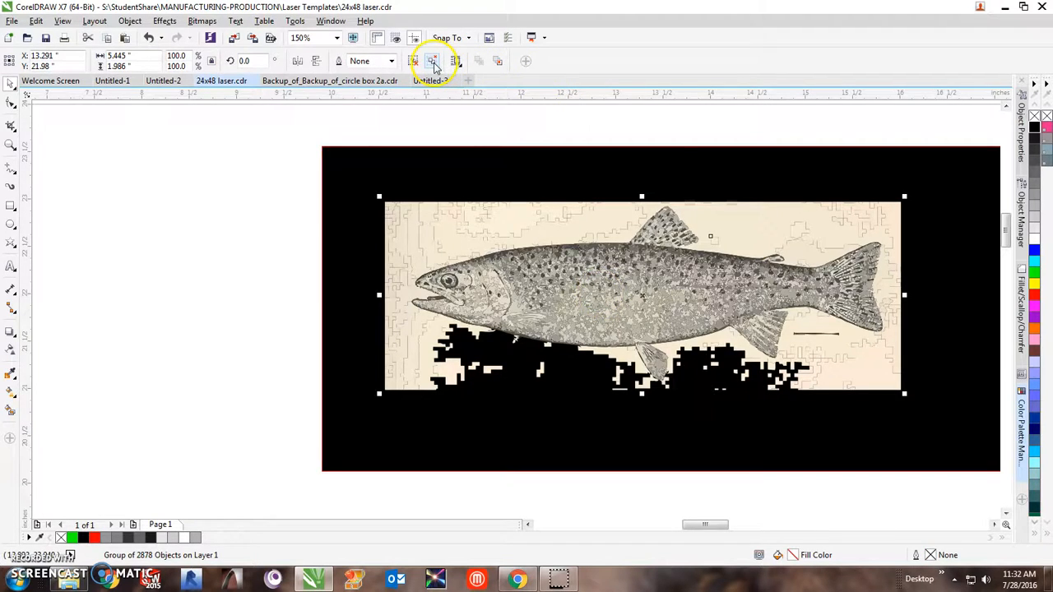
{"action": "left_click", "coordinate": [433, 62]}
{"action": "left_click", "coordinate": [211, 287]}
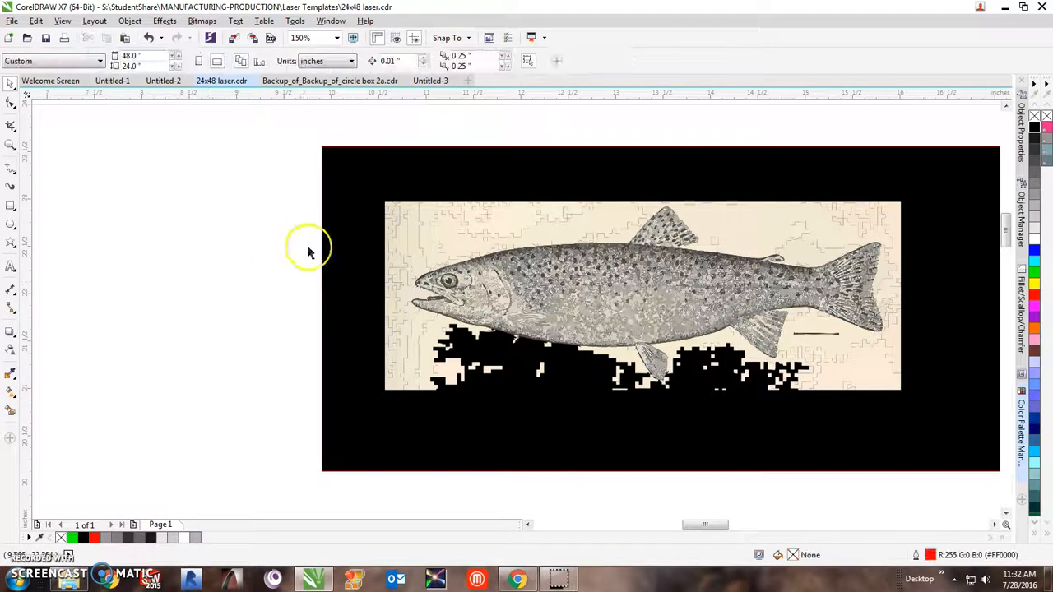
Step: Delete the beige background pieces above the trout's snout and forehead
{"action": "scroll", "coordinate": [312, 242], "scroll_direction": "up", "scroll_amount": 4}
{"action": "left_click", "coordinate": [731, 184]}
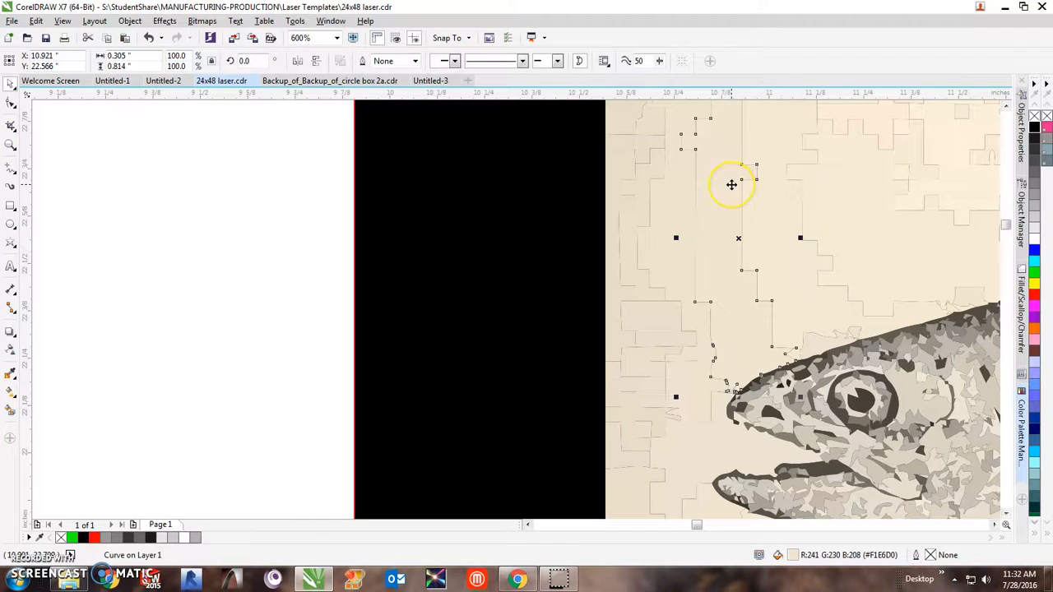
{"action": "key", "text": "Delete"}
{"action": "left_click", "coordinate": [694, 176]}
{"action": "key", "text": "Delete"}
{"action": "left_click", "coordinate": [787, 183]}
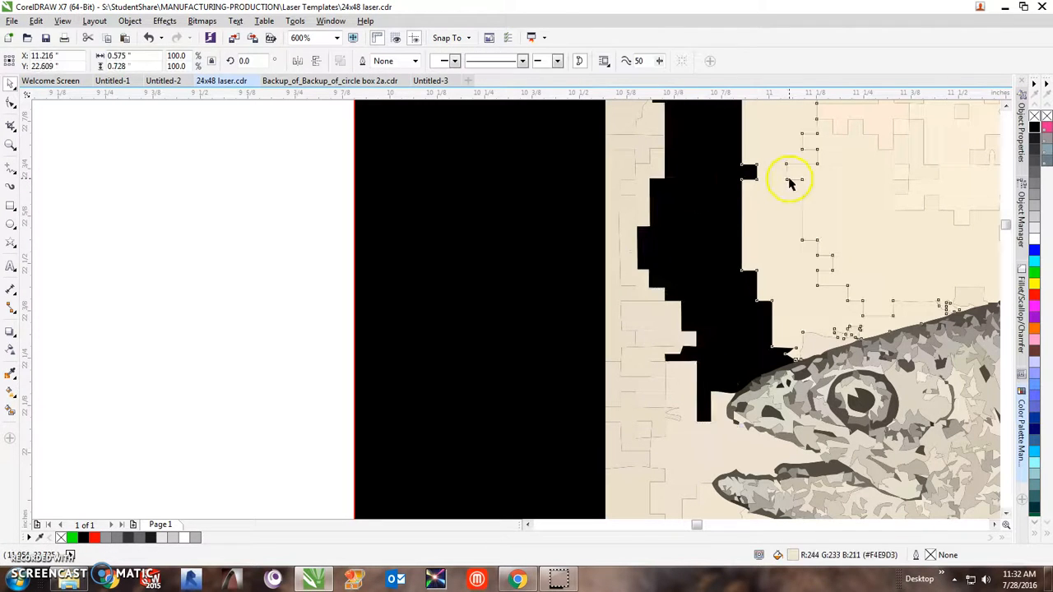
{"action": "left_click", "coordinate": [887, 183]}
{"action": "key", "text": "Delete"}
{"action": "left_click", "coordinate": [787, 182]}
{"action": "key", "text": "Delete"}
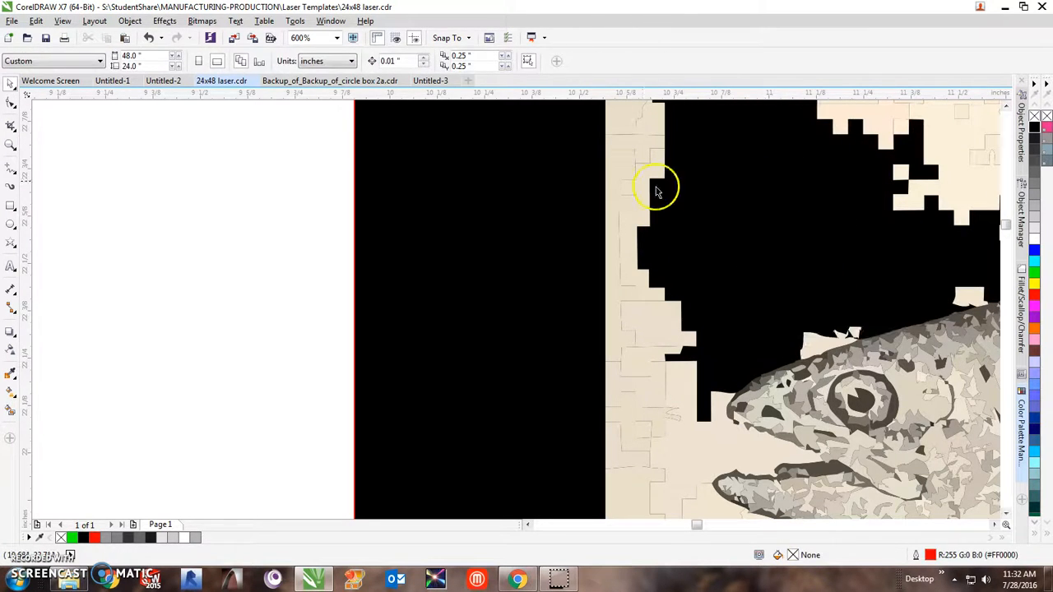
Step: Delete the beige background pieces along the picture's front edge ahead of and above the snout, plus the small one over the head
{"action": "left_click", "coordinate": [646, 176]}
{"action": "key", "text": "Delete"}
{"action": "left_click", "coordinate": [968, 292]}
{"action": "key", "text": "Delete"}
{"action": "left_click", "coordinate": [615, 329]}
{"action": "key", "text": "Delete"}
{"action": "left_click", "coordinate": [648, 325]}
{"action": "key", "text": "Delete"}
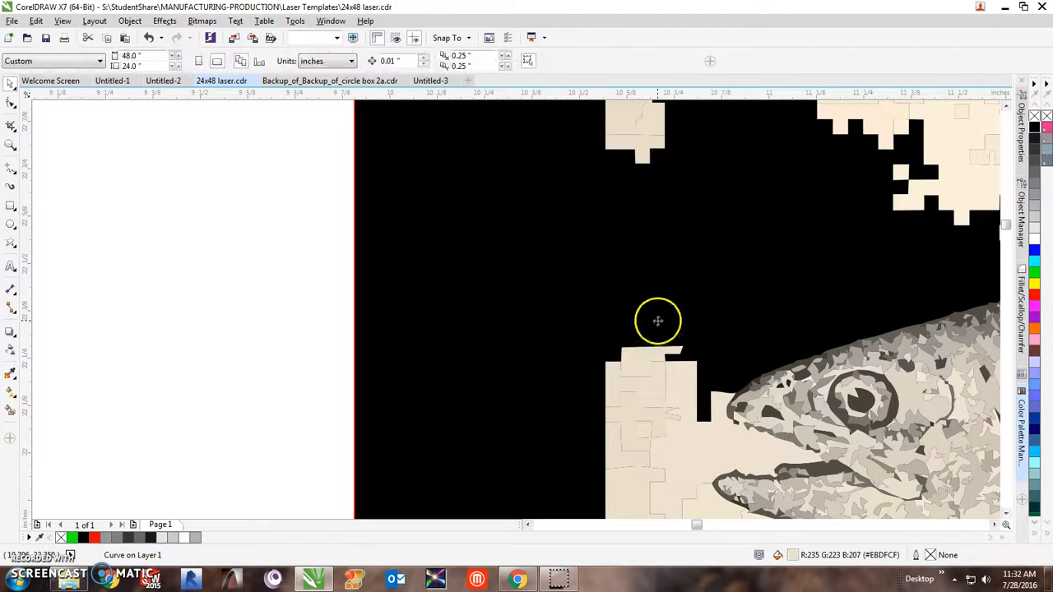
{"action": "left_click", "coordinate": [639, 122]}
{"action": "key", "text": "Delete"}
{"action": "left_click", "coordinate": [627, 115]}
{"action": "key", "text": "Delete"}
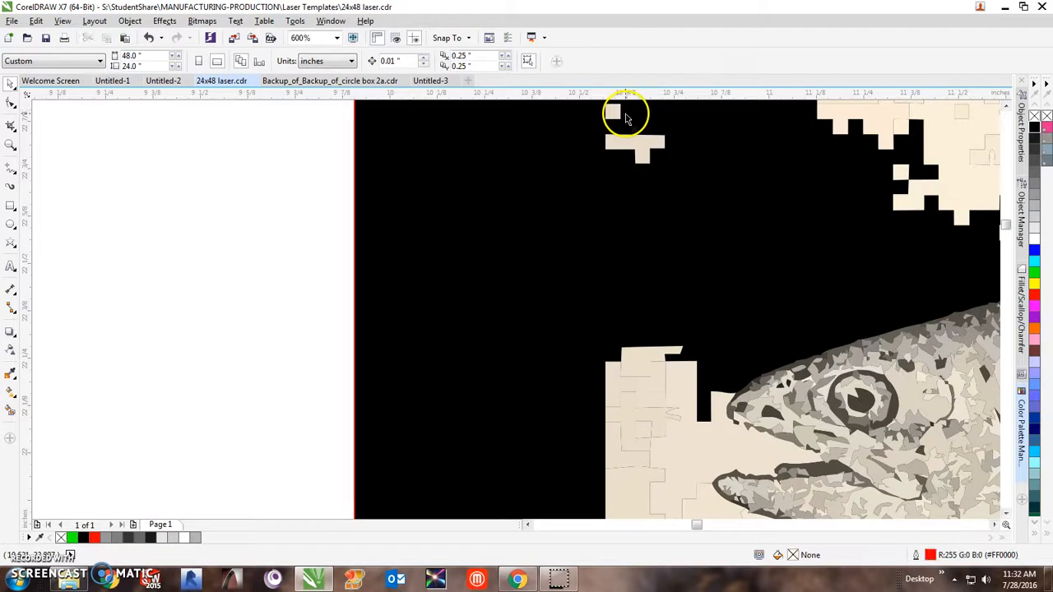
Step: Delete the background pieces along the picture's upper edge between the front corner and the dorsal fin
{"action": "scroll", "coordinate": [642, 170], "scroll_direction": "down", "scroll_amount": 1}
{"action": "scroll", "coordinate": [643, 173], "scroll_direction": "down", "scroll_amount": 1}
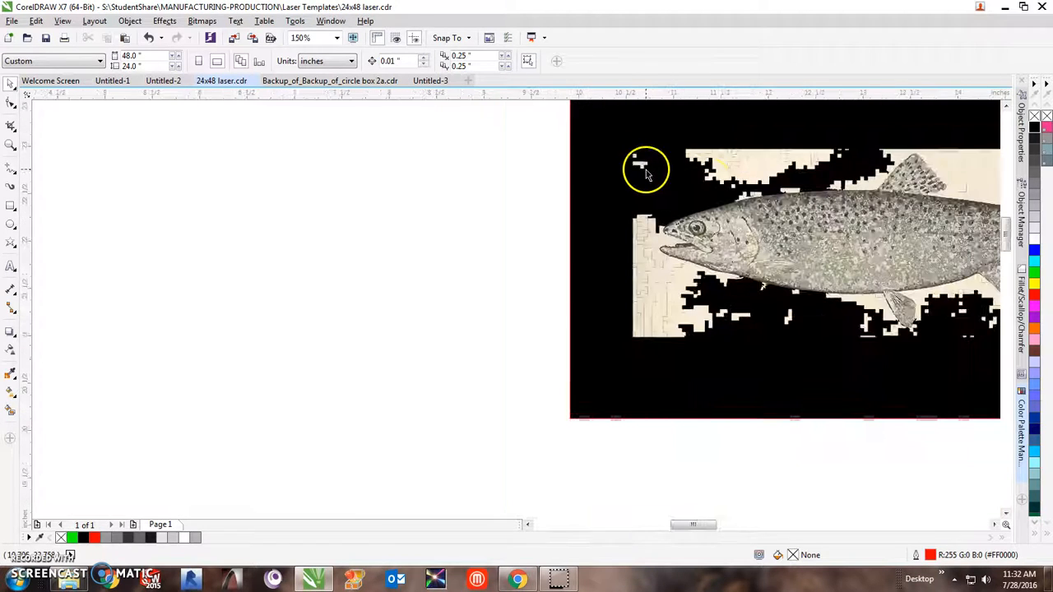
{"action": "left_click", "coordinate": [765, 160]}
{"action": "key", "text": "Delete"}
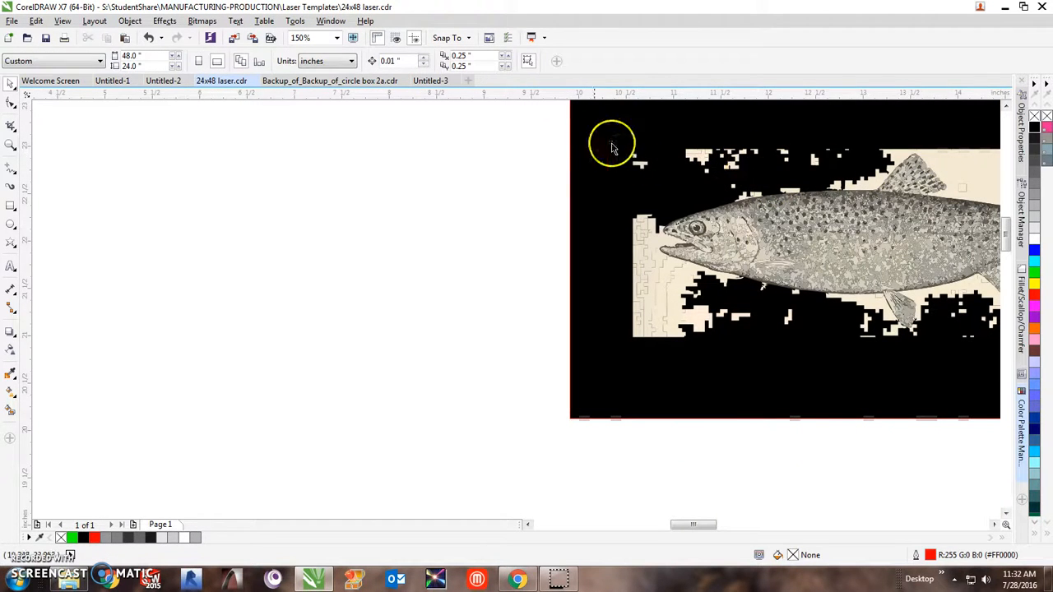
{"action": "mouse_move", "coordinate": [615, 130]}
{"action": "left_mouse_down"}
{"action": "mouse_move", "coordinate": [623, 164]}
{"action": "mouse_move", "coordinate": [669, 141]}
{"action": "mouse_move", "coordinate": [598, 126]}
{"action": "left_mouse_up"}
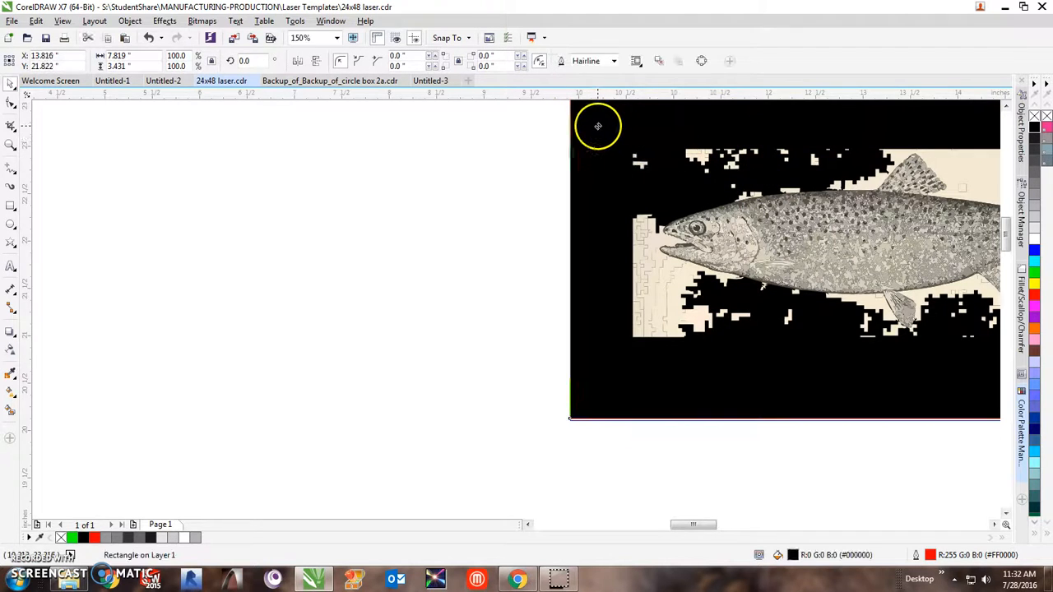
{"action": "left_click_drag", "start_coordinate": [522, 120], "coordinate": [872, 189]}
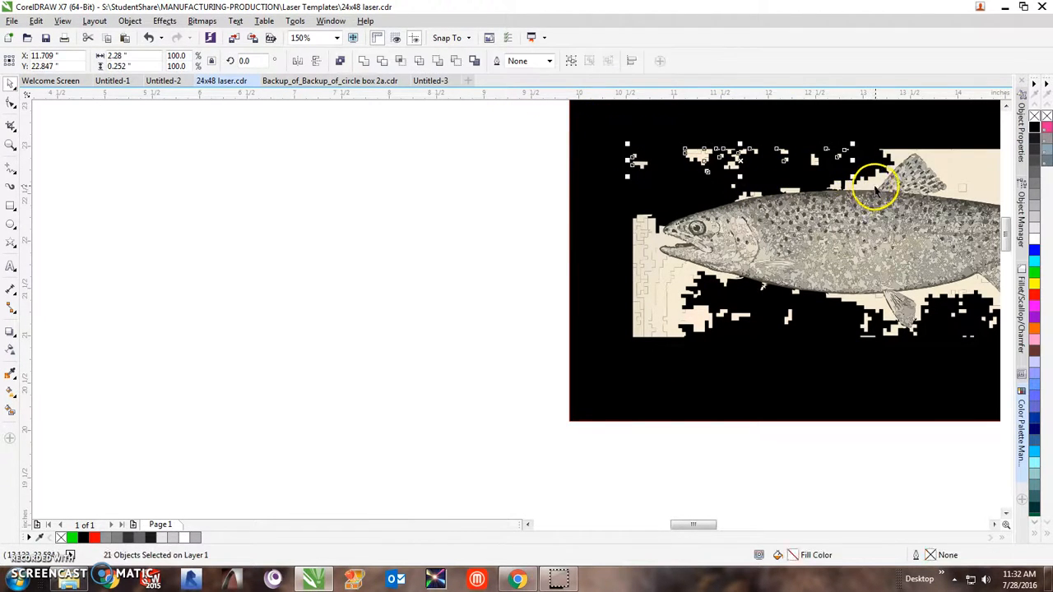
{"action": "key", "text": "Delete"}
Step: Delete the background pieces at the picture's lower front corner and beneath the trout's jaw
{"action": "left_click_drag", "start_coordinate": [535, 260], "coordinate": [679, 357]}
{"action": "key", "text": "Delete"}
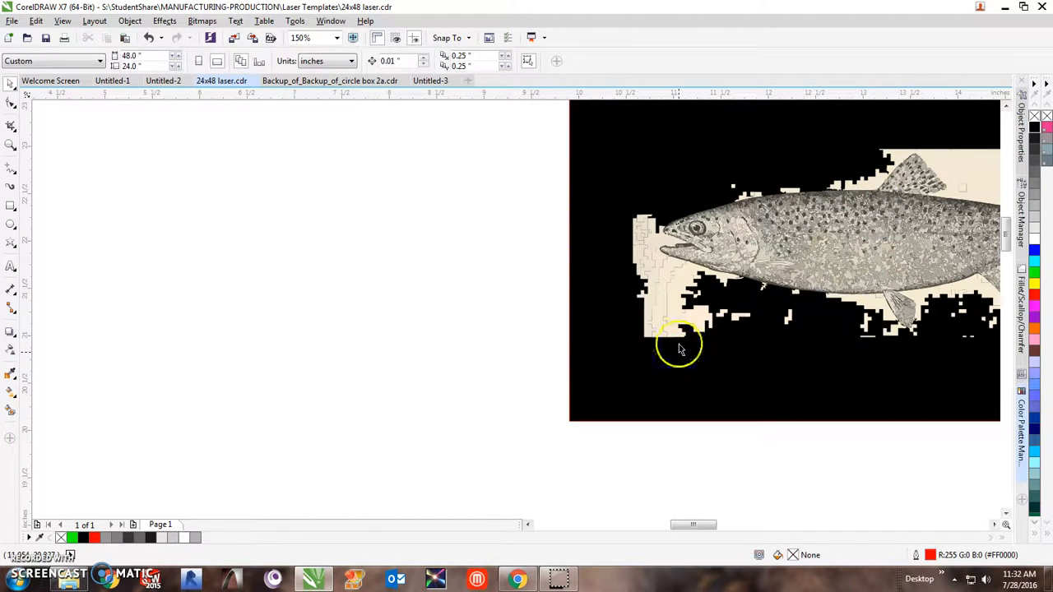
{"action": "left_click", "coordinate": [681, 294]}
{"action": "key", "text": "Delete"}
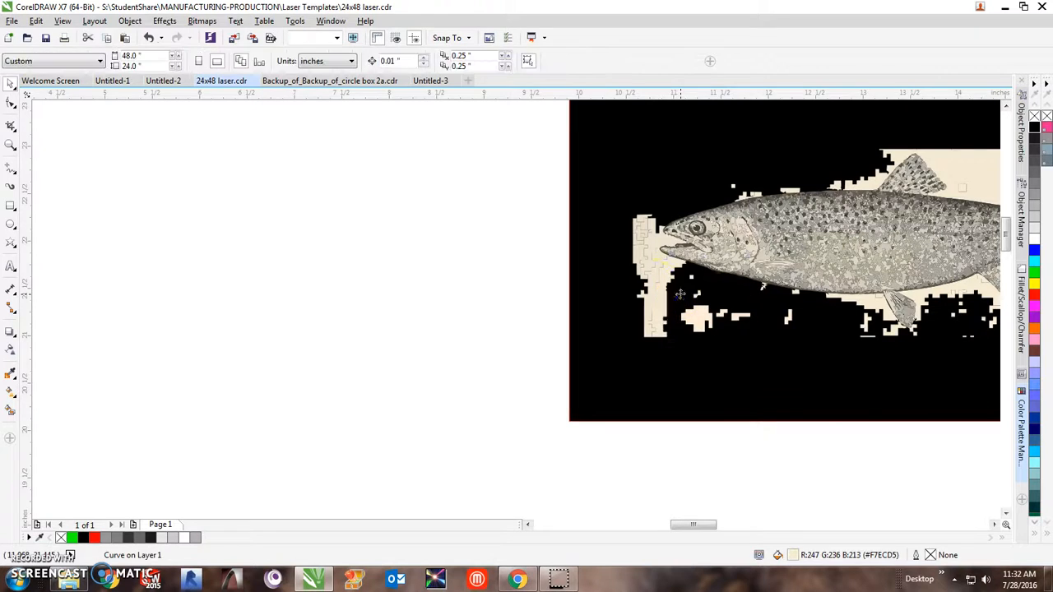
Step: Delete the larger beige background pieces in the column directly ahead of the trout's mouth
{"action": "left_click", "coordinate": [658, 280]}
{"action": "key", "text": "Delete"}
{"action": "left_click", "coordinate": [659, 245]}
{"action": "key", "text": "Delete"}
{"action": "left_click", "coordinate": [644, 223]}
{"action": "key", "text": "Delete"}
{"action": "left_click", "coordinate": [639, 253]}
{"action": "key", "text": "Delete"}
{"action": "left_click", "coordinate": [640, 235]}
{"action": "key", "text": "Delete"}
Step: Delete the remaining background slivers and small squares in front of the trout's snout
{"action": "left_click", "coordinate": [665, 300]}
{"action": "key", "text": "Delete"}
{"action": "left_click", "coordinate": [643, 226]}
{"action": "key", "text": "Delete"}
{"action": "left_click", "coordinate": [635, 229]}
{"action": "key", "text": "Delete"}
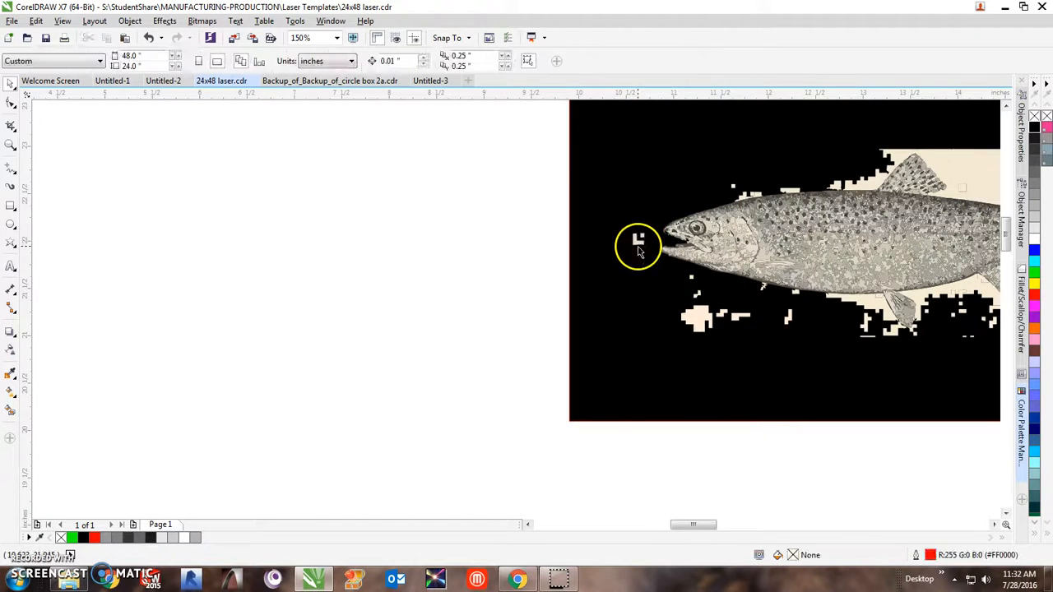
{"action": "left_click", "coordinate": [638, 246]}
{"action": "key", "text": "Delete"}
{"action": "left_click", "coordinate": [638, 243]}
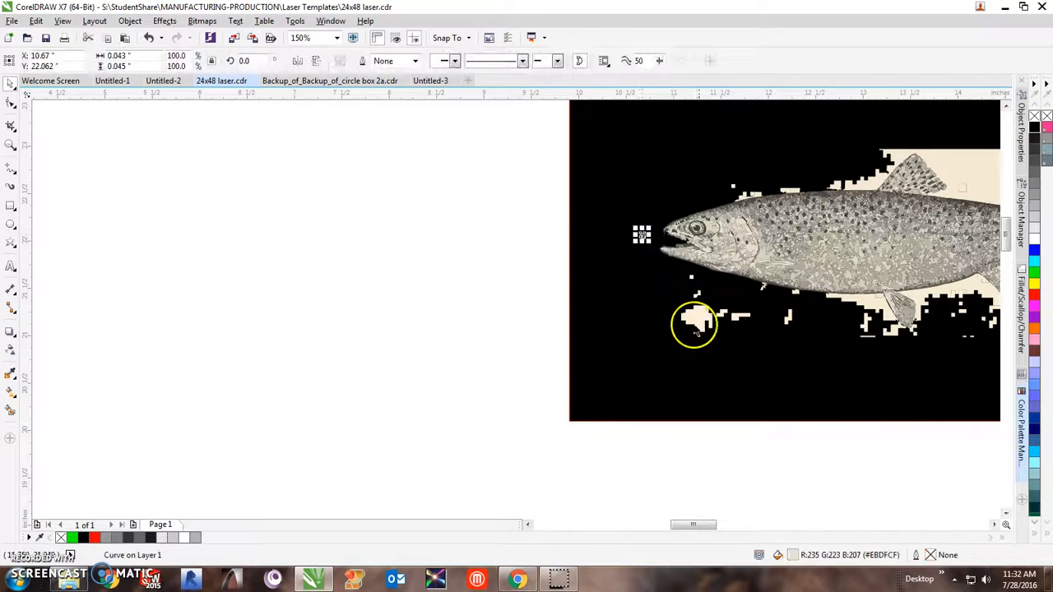
{"action": "key", "text": "Delete"}
Step: Shift the black rectangle slightly toward the tail so it extends past the picture's rear edge
{"action": "left_click_drag", "start_coordinate": [658, 271], "coordinate": [689, 264]}
{"action": "scroll", "coordinate": [561, 344], "scroll_direction": "down", "scroll_amount": 3}
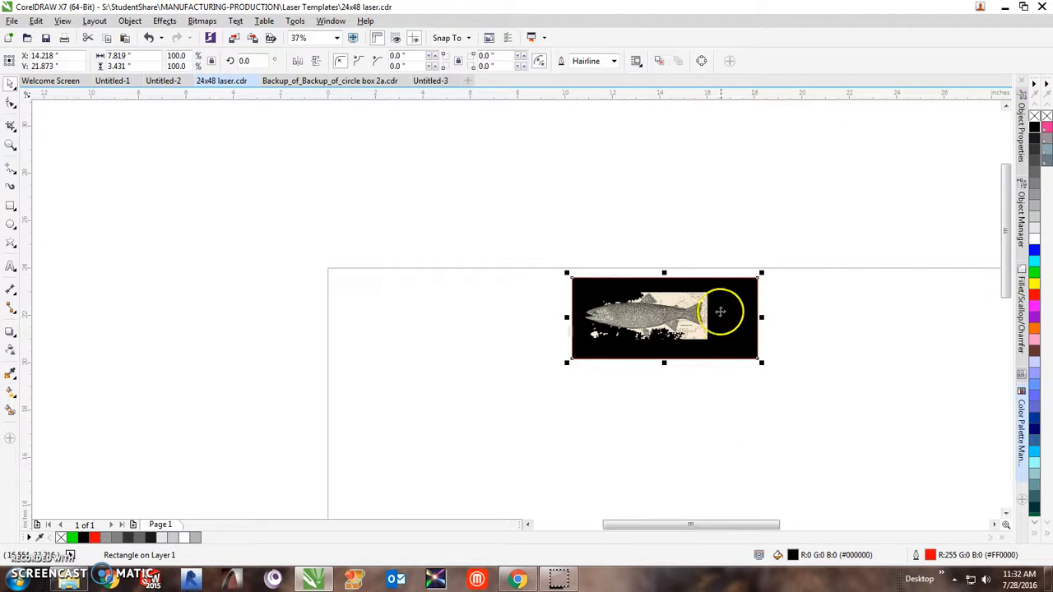
{"action": "left_click_drag", "start_coordinate": [700, 310], "coordinate": [659, 304]}
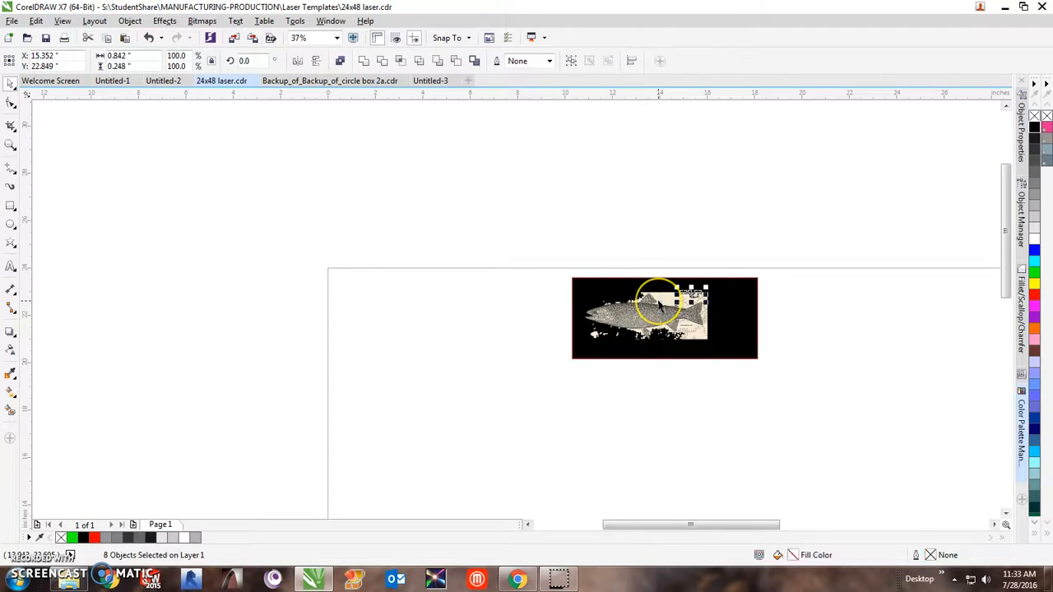
{"action": "key", "text": "Escape"}
{"action": "scroll", "coordinate": [667, 298], "scroll_direction": "up", "scroll_amount": 4}
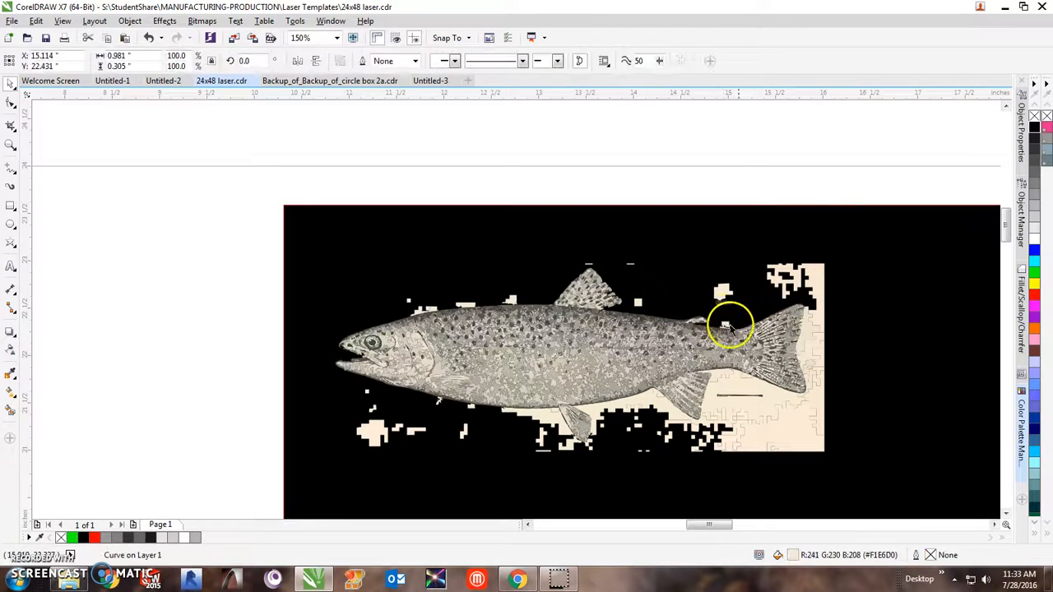
Step: Delete the background pieces beneath the tail's base, at the picture's upper rear corner, and above the narrow part of the tail
{"action": "left_click", "coordinate": [750, 397]}
{"action": "key", "text": "Delete"}
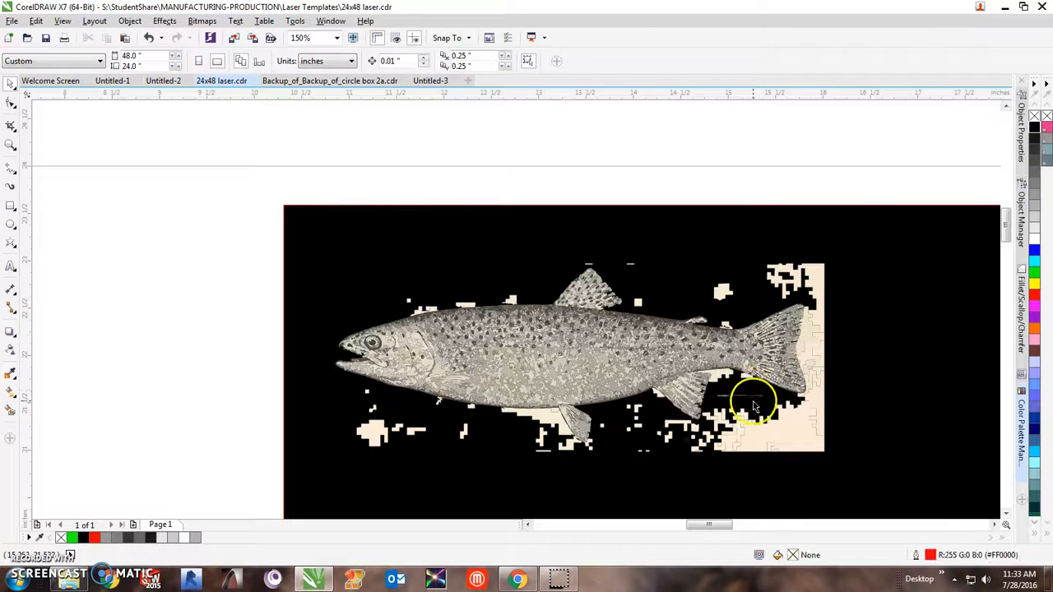
{"action": "left_click", "coordinate": [753, 396]}
{"action": "key", "text": "Delete"}
{"action": "left_click", "coordinate": [813, 349]}
{"action": "key", "text": "Delete"}
{"action": "left_click", "coordinate": [806, 327]}
{"action": "key", "text": "Delete"}
{"action": "left_click", "coordinate": [722, 289]}
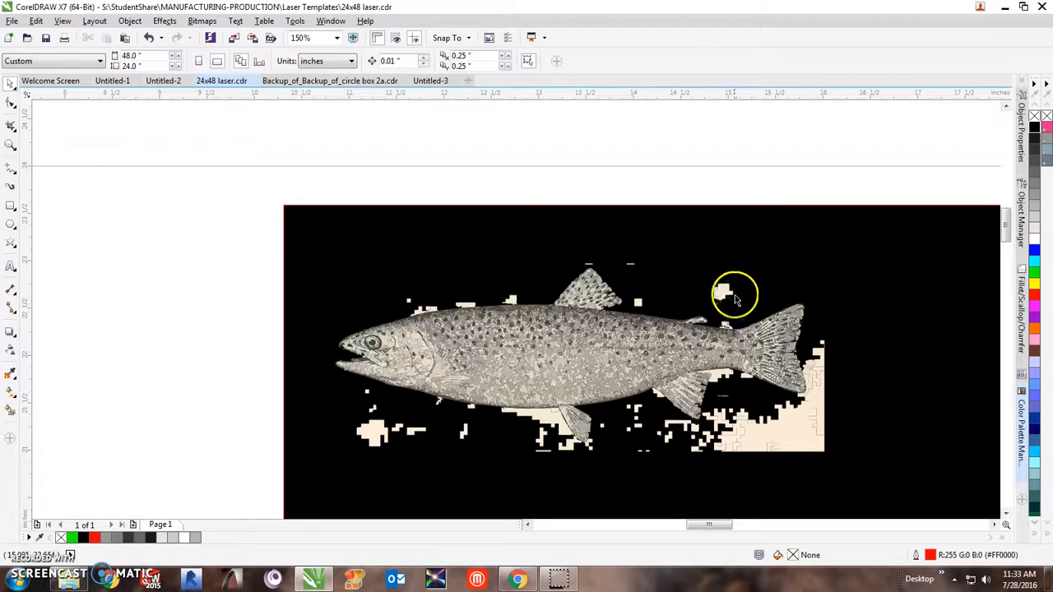
{"action": "key", "text": "Delete"}
Step: Delete the background pieces at the picture's lower rear corner and directly behind the tail fin
{"action": "left_click", "coordinate": [797, 422]}
{"action": "key", "text": "Delete"}
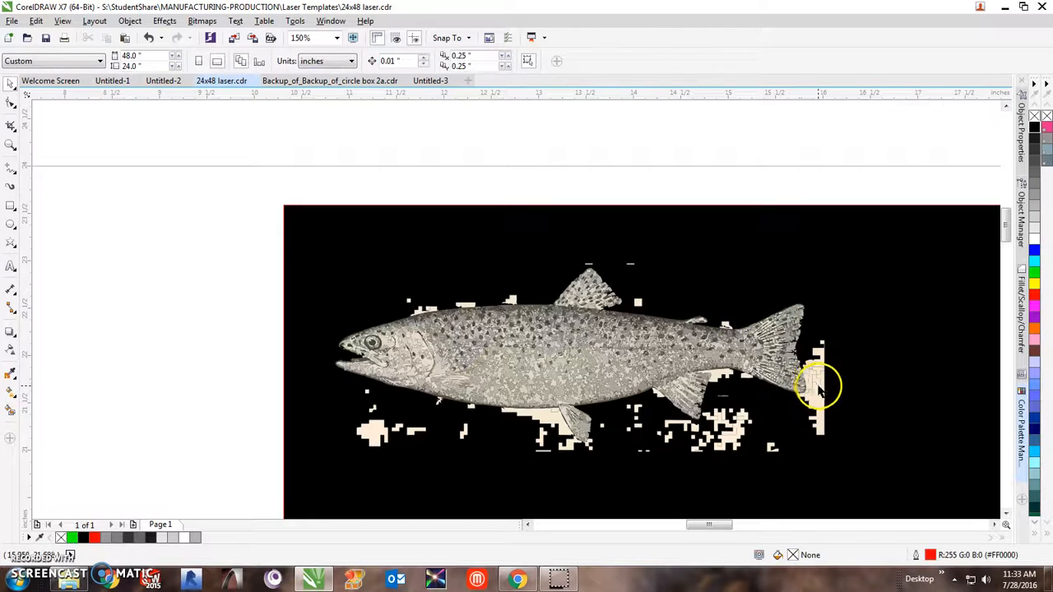
{"action": "left_click", "coordinate": [819, 397]}
{"action": "key", "text": "Delete"}
{"action": "left_click", "coordinate": [825, 362]}
{"action": "key", "text": "Delete"}
{"action": "left_click", "coordinate": [818, 377]}
{"action": "key", "text": "Delete"}
{"action": "left_click", "coordinate": [810, 373]}
{"action": "key", "text": "Delete"}
{"action": "left_click", "coordinate": [802, 400]}
{"action": "key", "text": "Delete"}
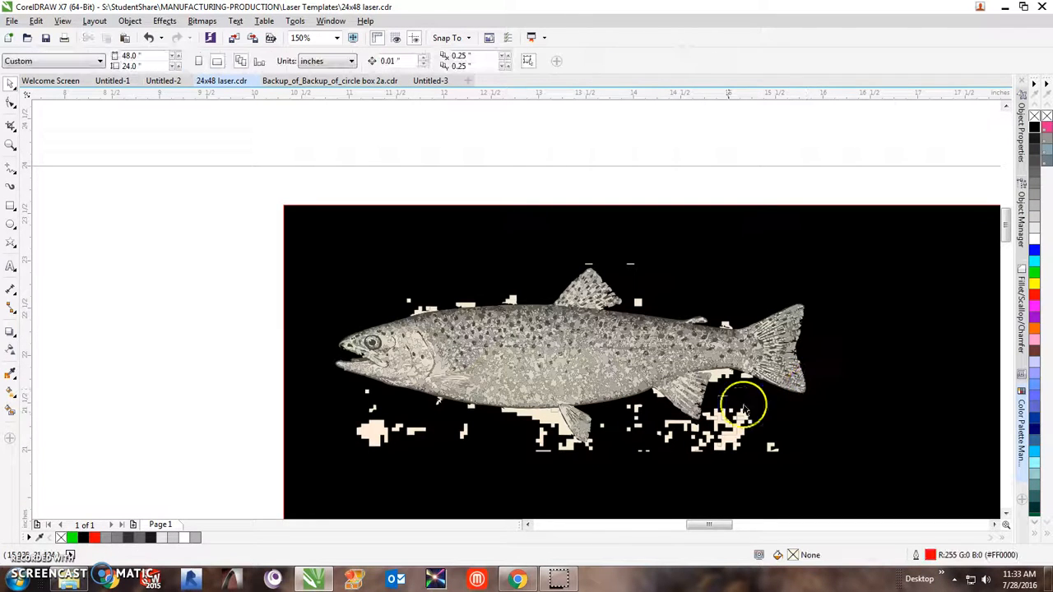
Step: Delete the background pieces under the tail's base and in the cluster below and behind the anal fin
{"action": "left_click", "coordinate": [718, 380]}
{"action": "key", "text": "Delete"}
{"action": "left_click", "coordinate": [745, 375]}
{"action": "key", "text": "Delete"}
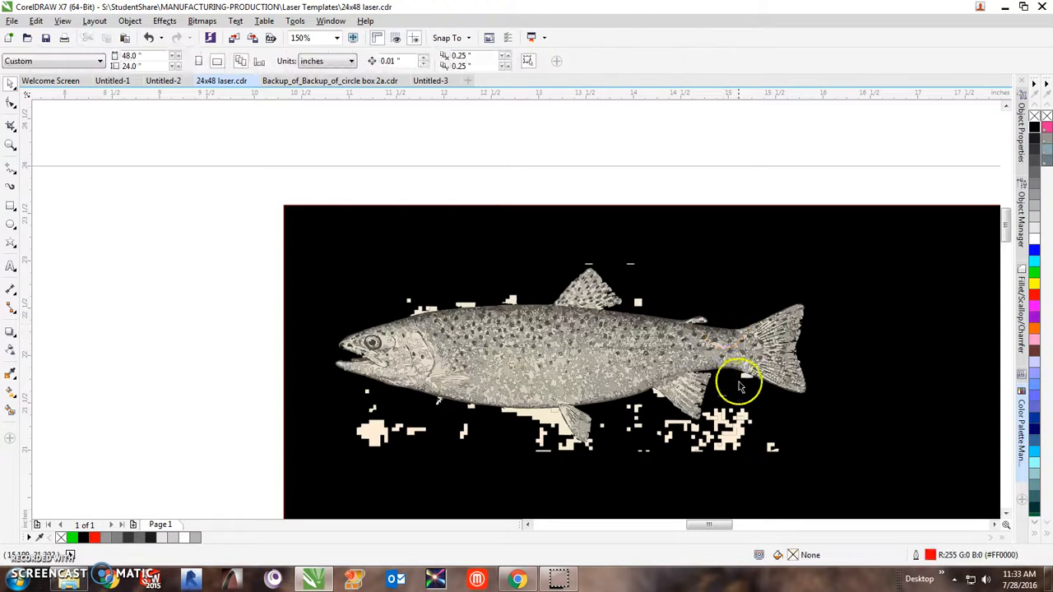
{"action": "left_click", "coordinate": [742, 430]}
{"action": "key", "text": "Delete"}
{"action": "left_click", "coordinate": [736, 431]}
{"action": "key", "text": "Delete"}
{"action": "scroll", "coordinate": [814, 511], "scroll_direction": "down", "scroll_amount": 2}
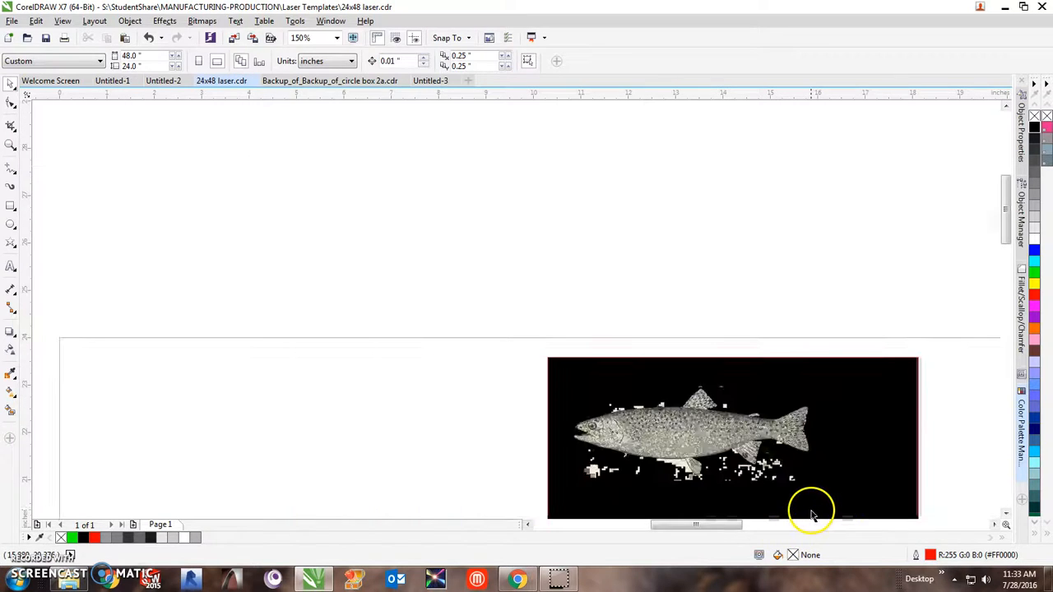
{"action": "left_click_drag", "start_coordinate": [1006, 200], "coordinate": [1001, 230]}
{"action": "left_click_drag", "start_coordinate": [806, 451], "coordinate": [758, 346]}
{"action": "key", "text": "Delete"}
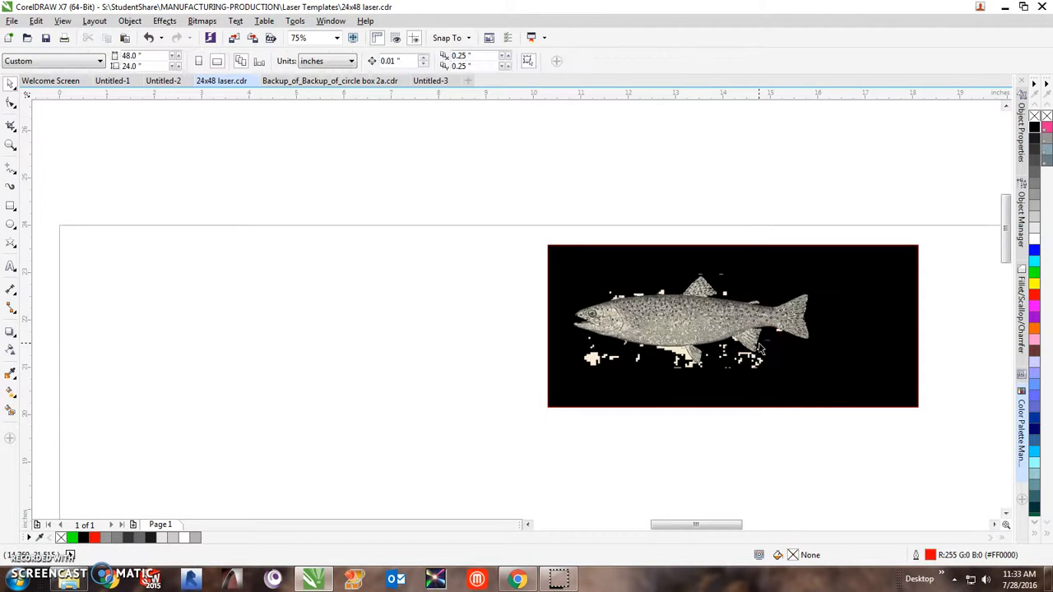
Step: Delete the background pieces bordering the anal fin, including the one at its front base
{"action": "scroll", "coordinate": [755, 362], "scroll_direction": "up", "scroll_amount": 2}
{"action": "left_click", "coordinate": [721, 325]}
{"action": "key", "text": "Delete"}
{"action": "left_click", "coordinate": [743, 335]}
{"action": "key", "text": "Delete"}
{"action": "left_click", "coordinate": [768, 310]}
{"action": "key", "text": "Delete"}
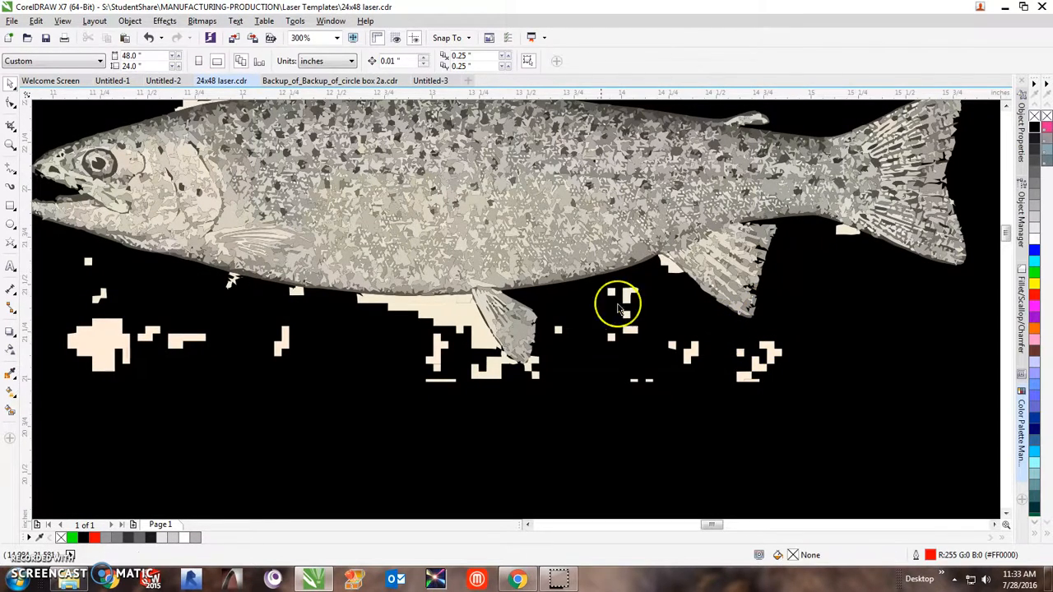
{"action": "left_click", "coordinate": [670, 264]}
{"action": "key", "text": "Delete"}
Step: Delete the small background squares between the pelvic fin and the anal fin
{"action": "left_click", "coordinate": [627, 297]}
{"action": "key", "text": "Delete"}
{"action": "left_click", "coordinate": [611, 293]}
{"action": "key", "text": "Delete"}
{"action": "left_click", "coordinate": [626, 316]}
{"action": "key", "text": "Delete"}
{"action": "left_click", "coordinate": [627, 331]}
{"action": "key", "text": "Delete"}
{"action": "left_click", "coordinate": [611, 336]}
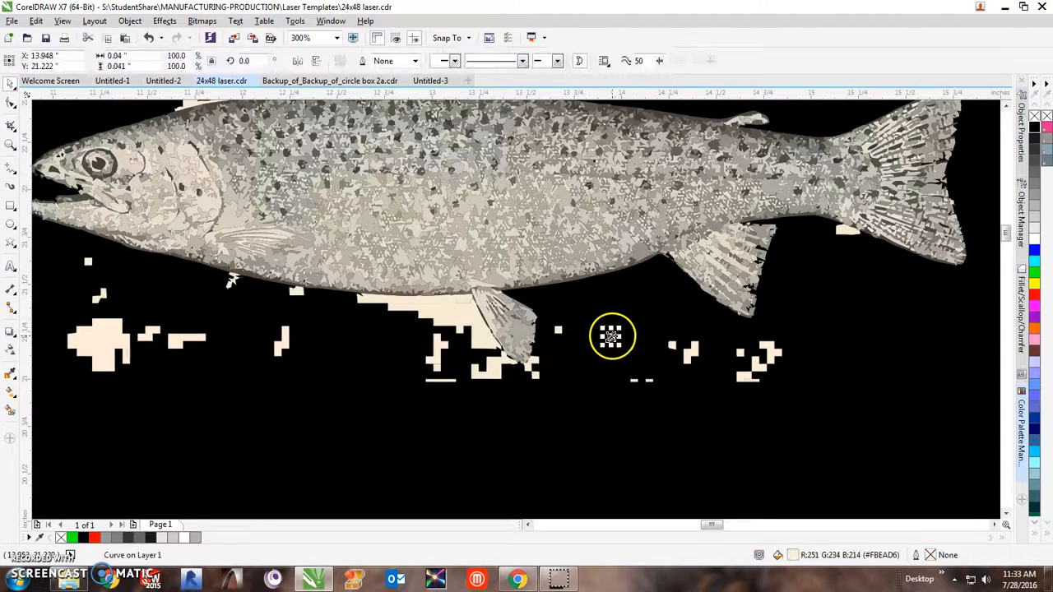
{"action": "key", "text": "Escape"}
Step: Delete the scattered background pieces beneath the anal fin
{"action": "left_click", "coordinate": [695, 355]}
{"action": "key", "text": "Delete"}
{"action": "left_click", "coordinate": [765, 346]}
{"action": "key", "text": "Delete"}
{"action": "left_click", "coordinate": [759, 366]}
{"action": "key", "text": "Delete"}
{"action": "left_click", "coordinate": [744, 372]}
{"action": "left_click", "coordinate": [671, 345]}
{"action": "key", "text": "Delete"}
{"action": "left_click", "coordinate": [742, 371]}
{"action": "key", "text": "Delete"}
Step: Delete the thin slivers along the picture's lower edge and the leftover square between the pelvic and anal fins
{"action": "left_click", "coordinate": [611, 338]}
{"action": "left_click", "coordinate": [635, 380]}
{"action": "key", "text": "Delete"}
{"action": "left_click", "coordinate": [751, 380]}
{"action": "key", "text": "Delete"}
{"action": "left_click", "coordinate": [611, 339]}
{"action": "key", "text": "Delete"}
Step: Delete the background pieces in front of and beneath the pelvic fin
{"action": "left_click", "coordinate": [458, 306]}
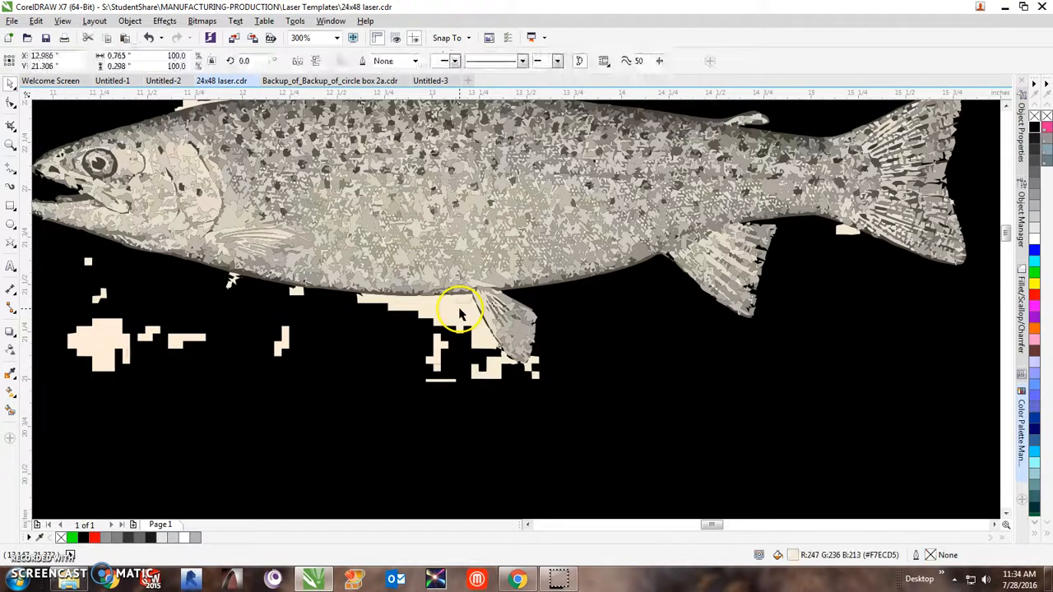
{"action": "key", "text": "Delete"}
{"action": "left_click", "coordinate": [463, 300]}
{"action": "key", "text": "Delete"}
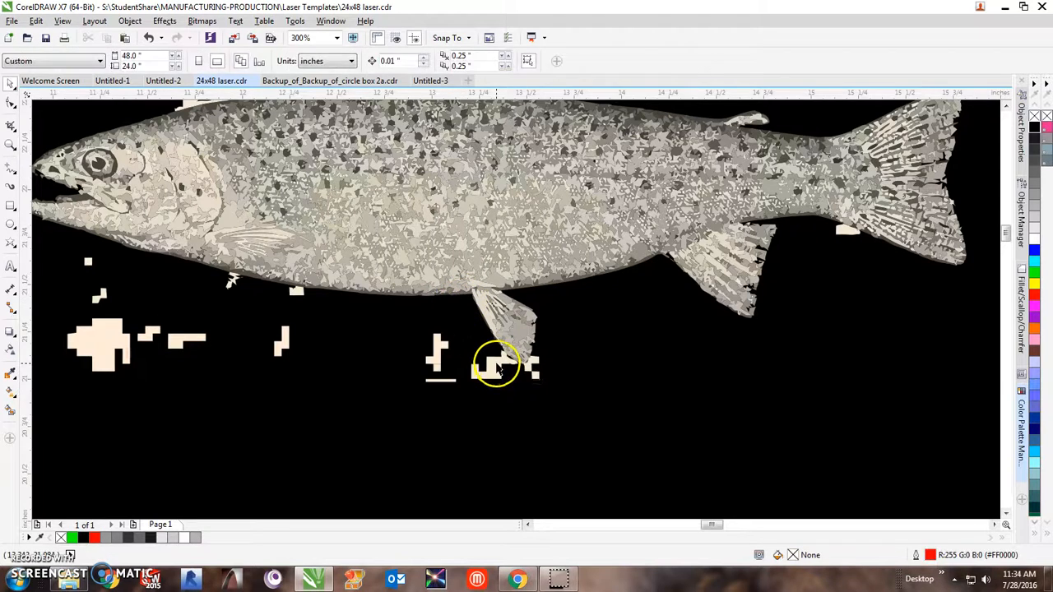
{"action": "left_click", "coordinate": [496, 368]}
{"action": "key", "text": "Delete"}
{"action": "left_click", "coordinate": [536, 367]}
{"action": "key", "text": "Delete"}
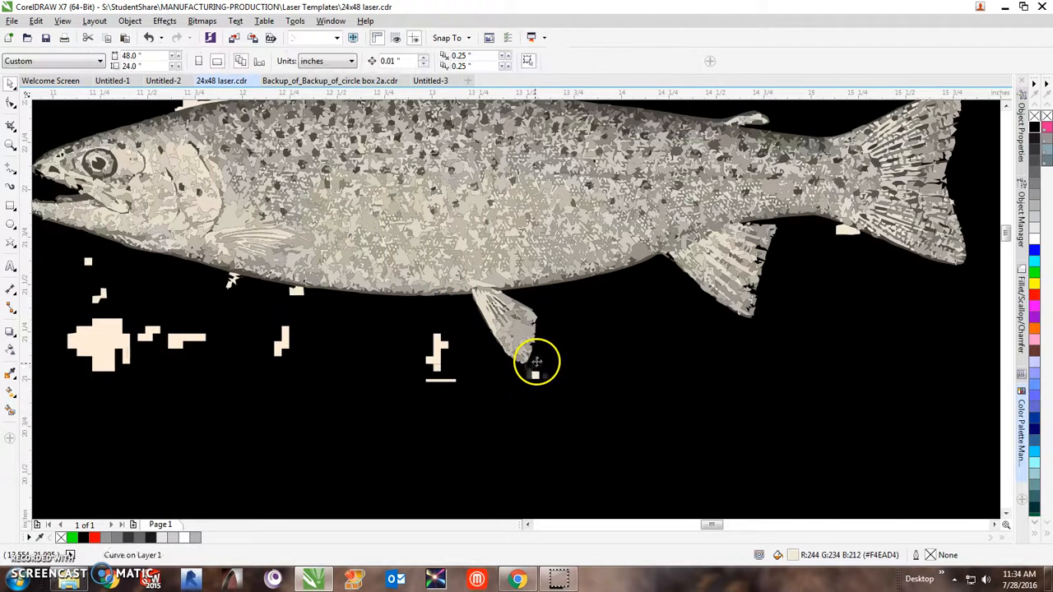
{"action": "left_click", "coordinate": [534, 378]}
{"action": "key", "text": "Delete"}
Step: Delete the background pieces and the thin sliver below the belly, just ahead of the pelvic fin
{"action": "left_click", "coordinate": [441, 349]}
{"action": "key", "text": "Delete"}
{"action": "left_click", "coordinate": [440, 368]}
{"action": "key", "text": "Delete"}
{"action": "left_click", "coordinate": [444, 382]}
{"action": "key", "text": "Delete"}
Step: Delete the background pieces under the front of the belly, the pectoral fin and the trout's jaw
{"action": "left_click", "coordinate": [294, 294]}
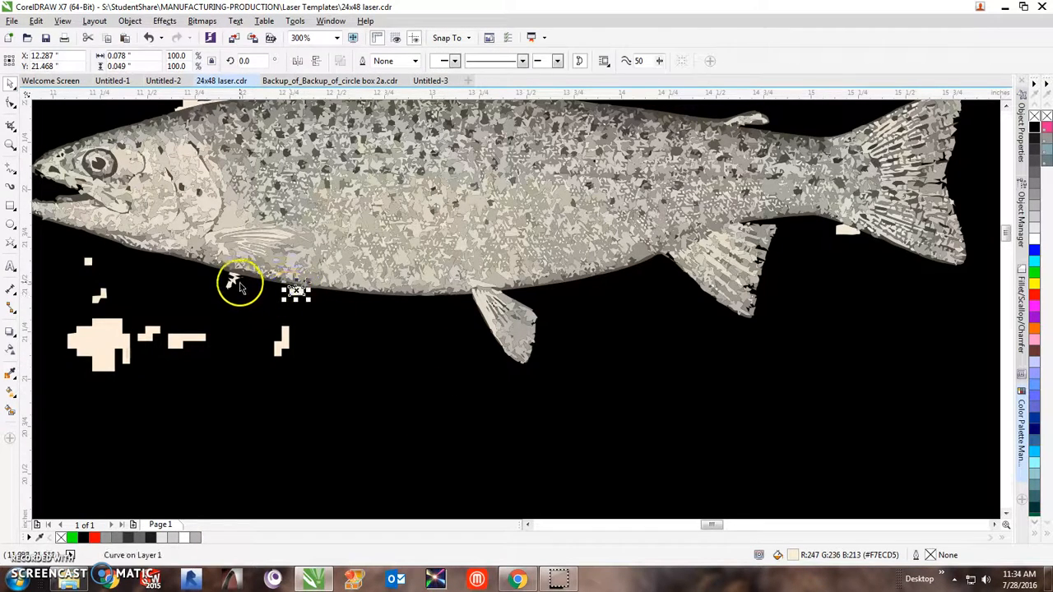
{"action": "key", "text": "Delete"}
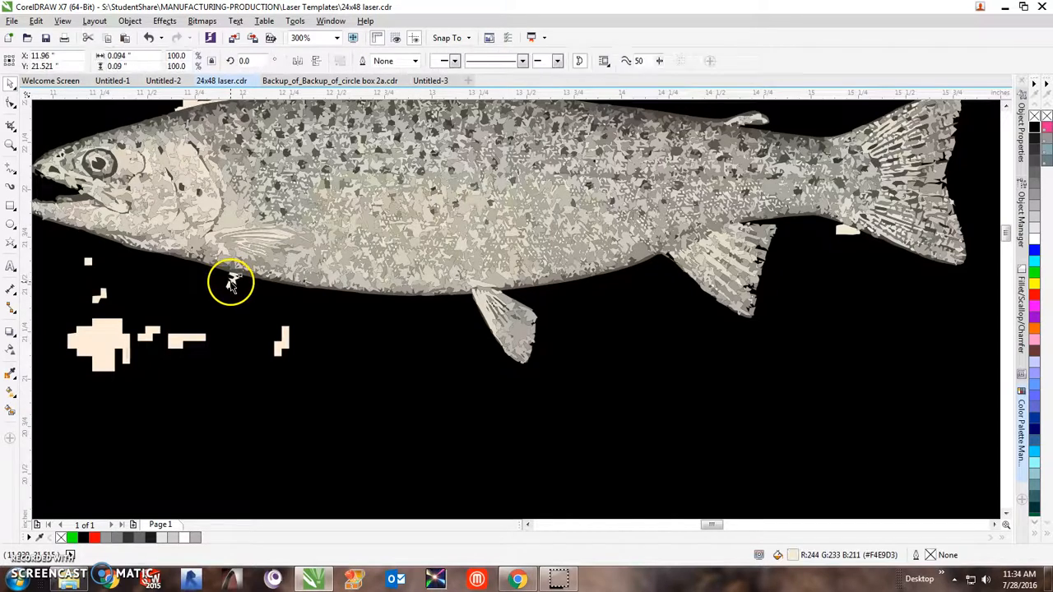
{"action": "left_click", "coordinate": [284, 340]}
{"action": "key", "text": "Delete"}
{"action": "left_click", "coordinate": [190, 340]}
{"action": "left_click", "coordinate": [99, 343]}
{"action": "key", "text": "Delete"}
{"action": "left_click", "coordinate": [148, 337]}
{"action": "key", "text": "Delete"}
{"action": "left_click", "coordinate": [178, 342]}
{"action": "key", "text": "Delete"}
{"action": "left_click", "coordinate": [101, 295]}
{"action": "key", "text": "Delete"}
{"action": "left_click", "coordinate": [88, 262]}
{"action": "key", "text": "Delete"}
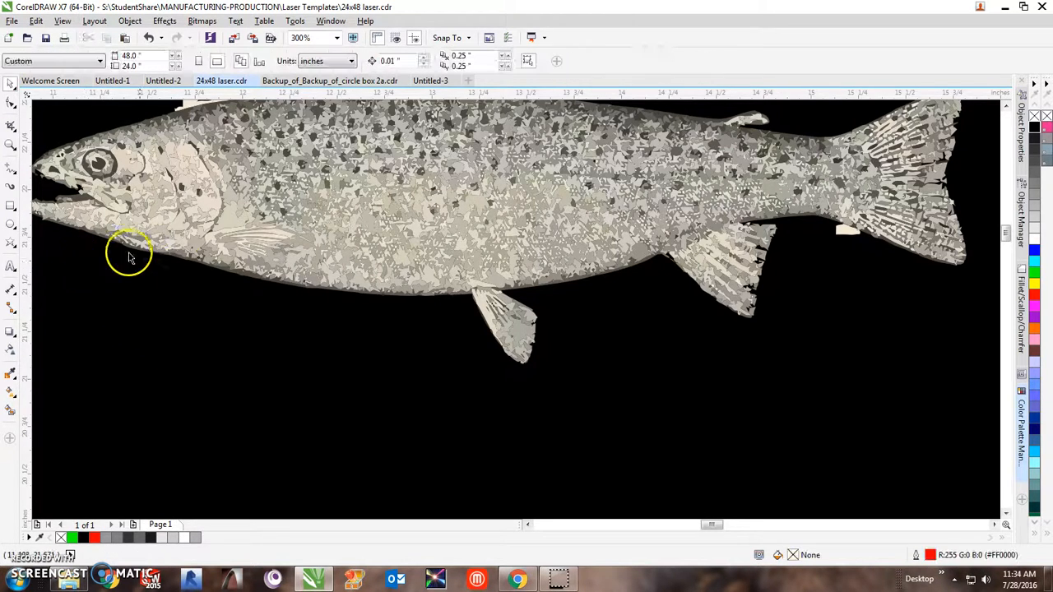
Step: Delete the leftover background piece under the tail's base and the small ones above and behind the dorsal fin
{"action": "scroll", "coordinate": [298, 263], "scroll_direction": "down", "scroll_amount": 2}
{"action": "left_click", "coordinate": [572, 249]}
{"action": "key", "text": "Delete"}
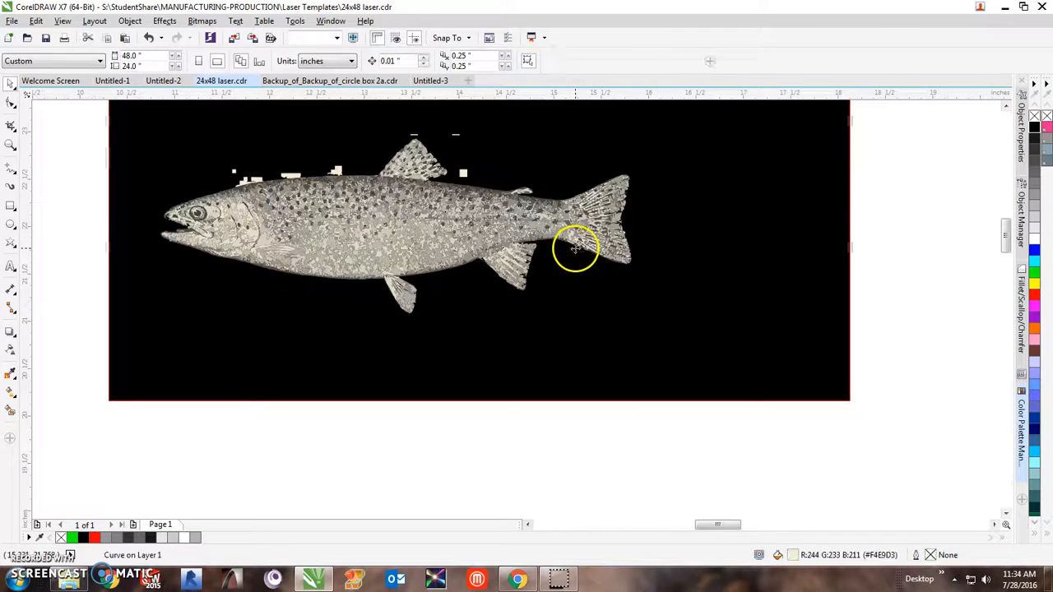
{"action": "left_click", "coordinate": [462, 174]}
{"action": "left_click", "coordinate": [453, 135]}
{"action": "key", "text": "Delete"}
{"action": "left_click", "coordinate": [413, 135]}
{"action": "key", "text": "Delete"}
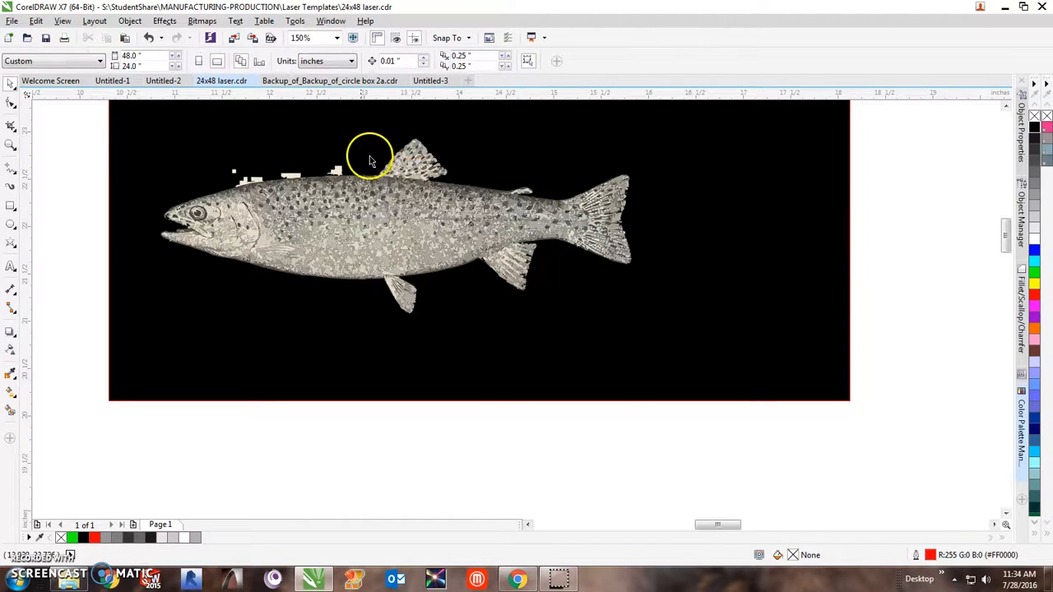
Step: Delete the background pieces along the trout's back between the dorsal fin and the top of the head
{"action": "left_click", "coordinate": [338, 171]}
{"action": "key", "text": "Delete"}
{"action": "left_click", "coordinate": [287, 175]}
{"action": "key", "text": "Delete"}
{"action": "left_click", "coordinate": [246, 180]}
{"action": "key", "text": "Delete"}
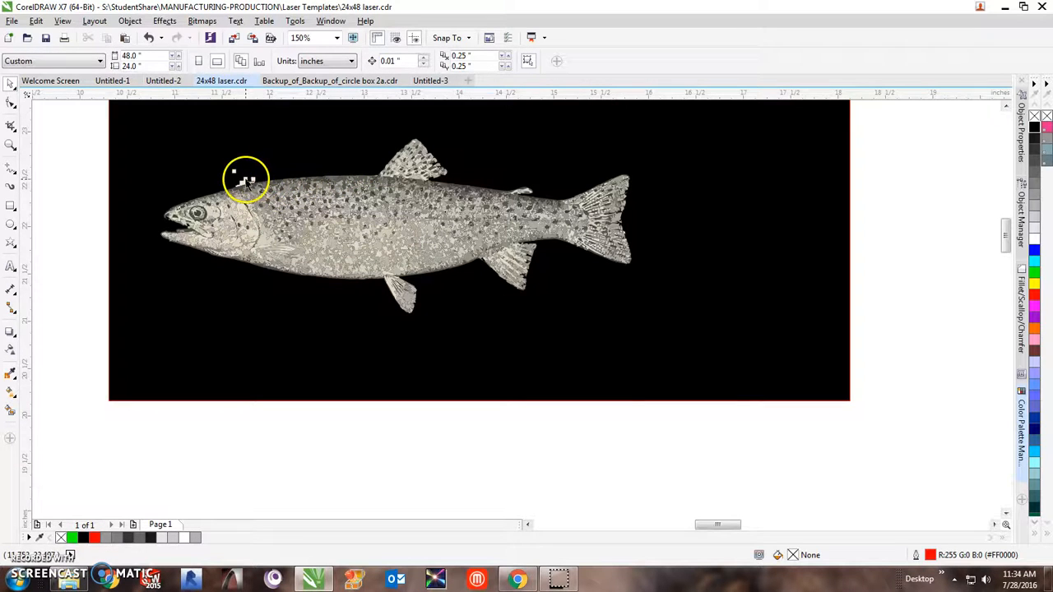
{"action": "left_click", "coordinate": [240, 176]}
{"action": "key", "text": "Delete"}
{"action": "left_click", "coordinate": [249, 181]}
{"action": "key", "text": "Delete"}
{"action": "key", "text": "Delete"}
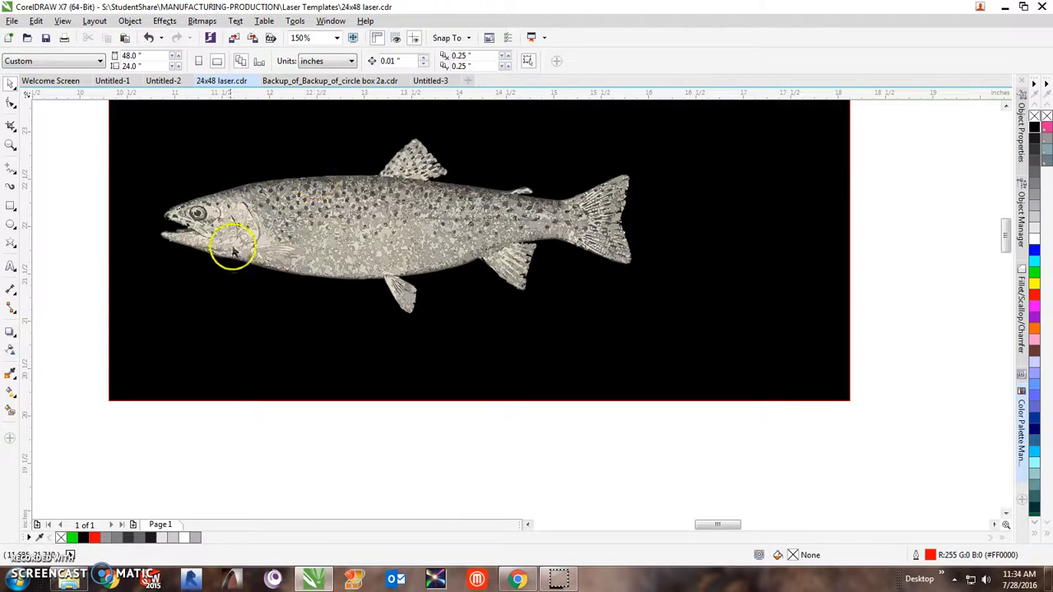
Step: Delete the black rectangle behind the trout
{"action": "scroll", "coordinate": [233, 251], "scroll_direction": "down", "scroll_amount": 2}
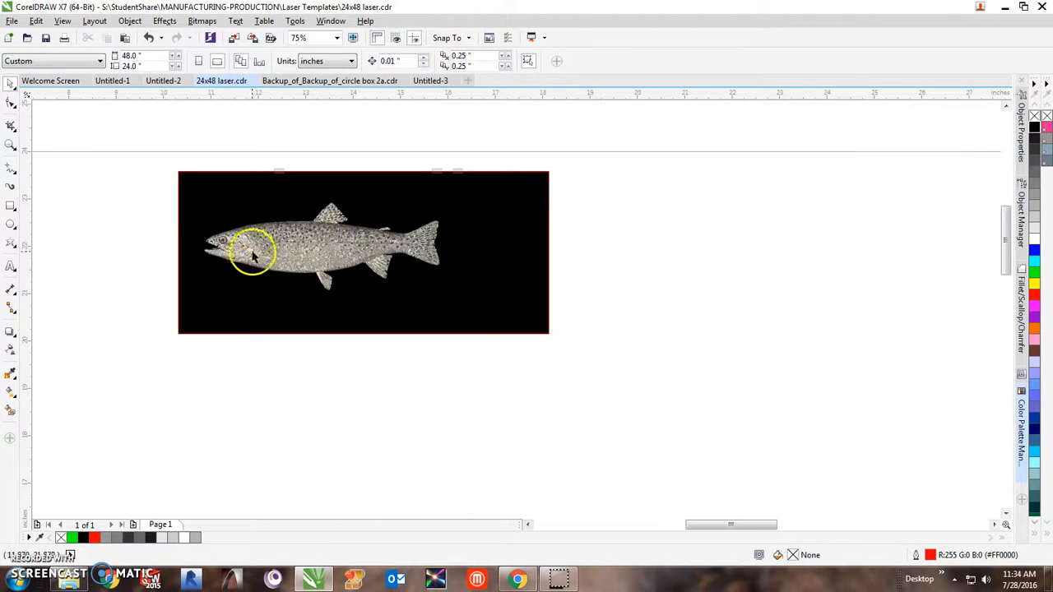
{"action": "left_click", "coordinate": [512, 219]}
{"action": "key", "text": "Delete"}
Step: Group all the trout's traced pieces and move the group to about X 20.256, Y 22.219 inches
{"action": "left_click_drag", "start_coordinate": [139, 190], "coordinate": [491, 306]}
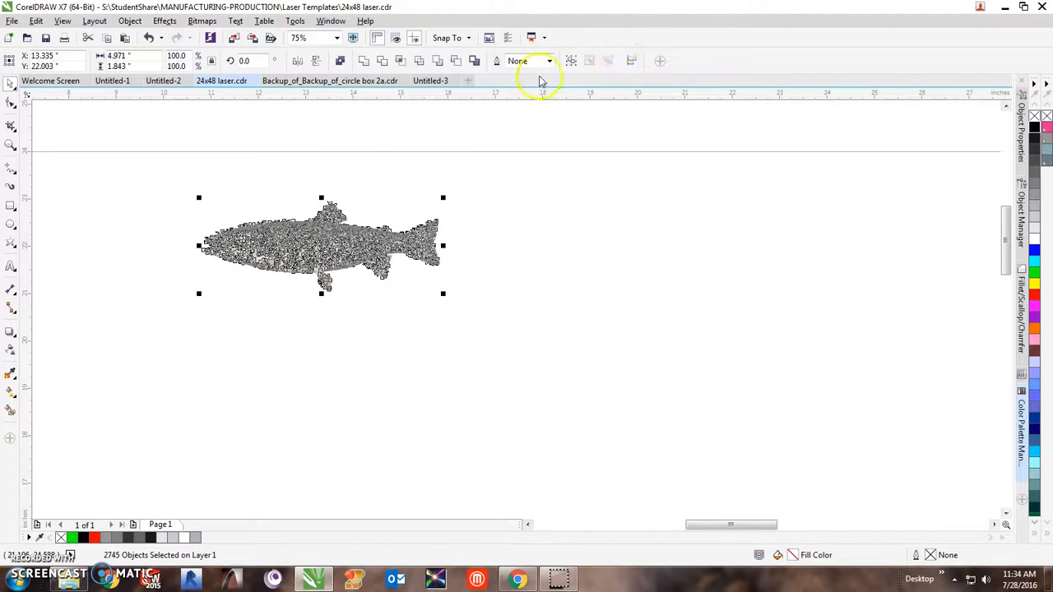
{"action": "left_click", "coordinate": [573, 63]}
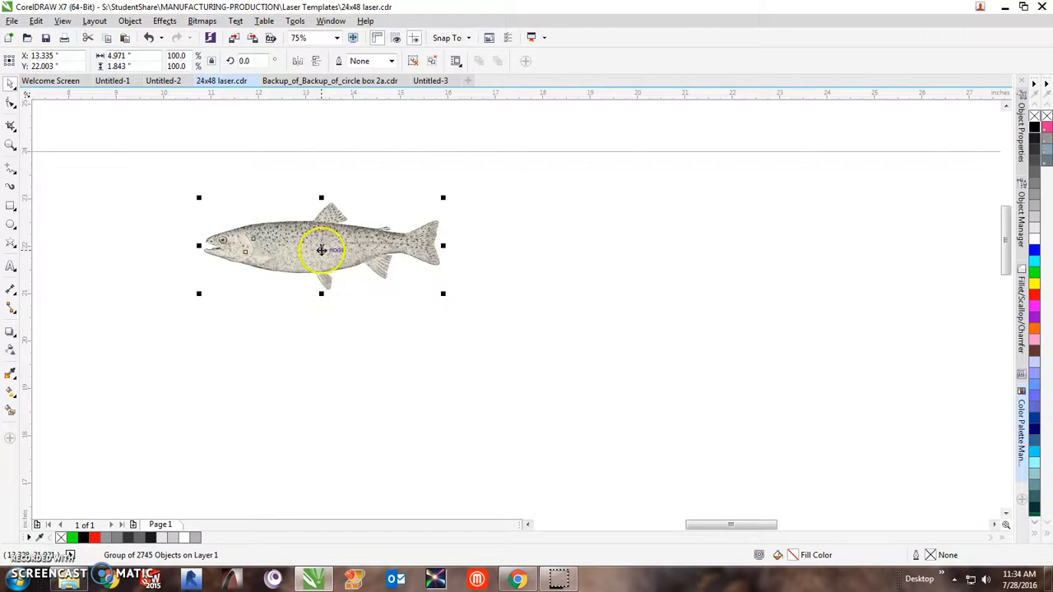
{"action": "left_click_drag", "start_coordinate": [320, 247], "coordinate": [651, 236]}
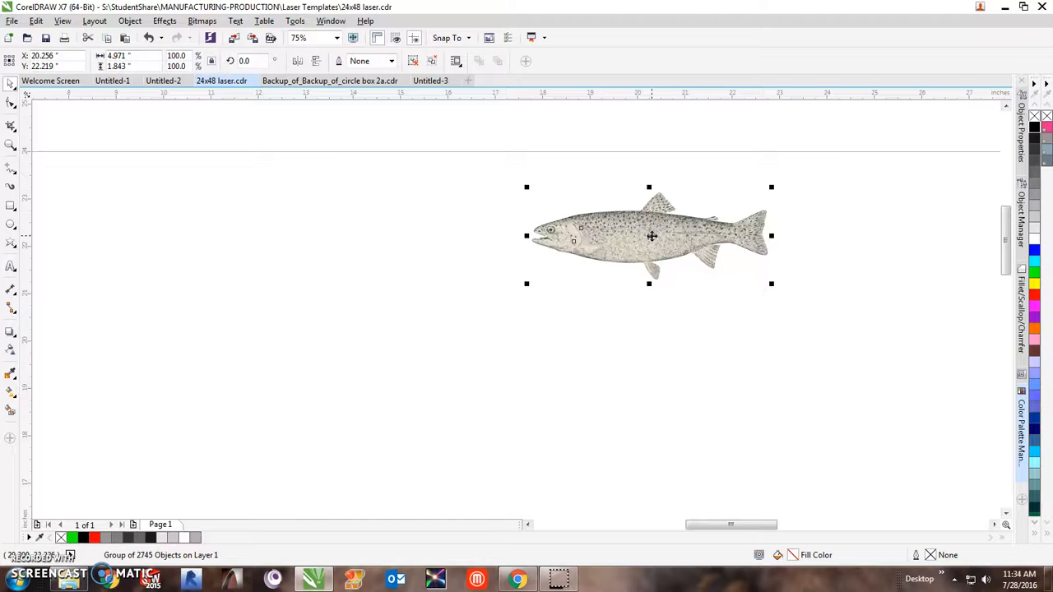
{"action": "scroll", "coordinate": [648, 242], "scroll_direction": "up", "scroll_amount": 1}
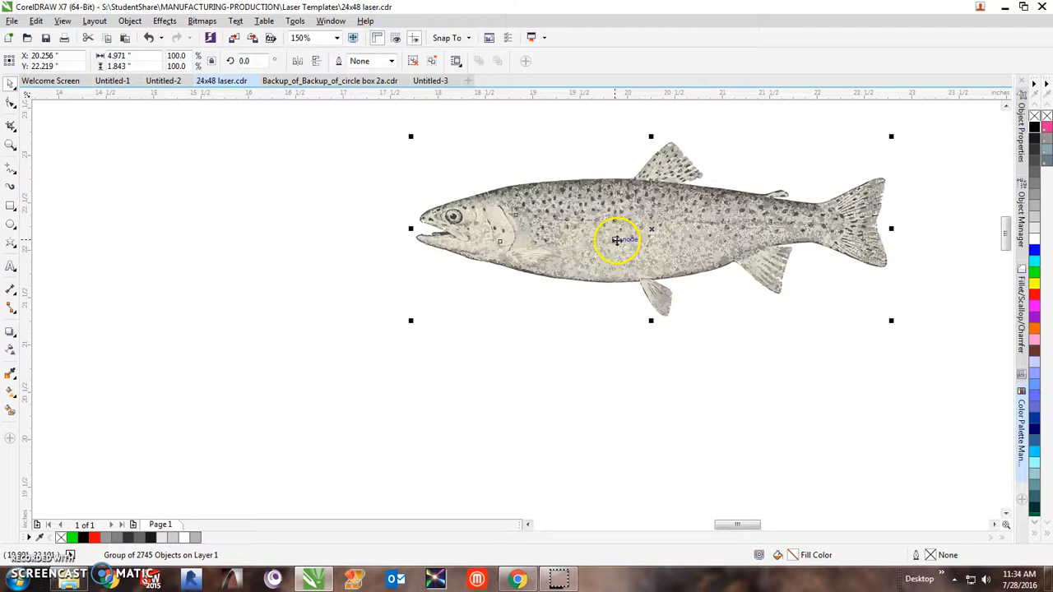
{"action": "left_click", "coordinate": [161, 23]}
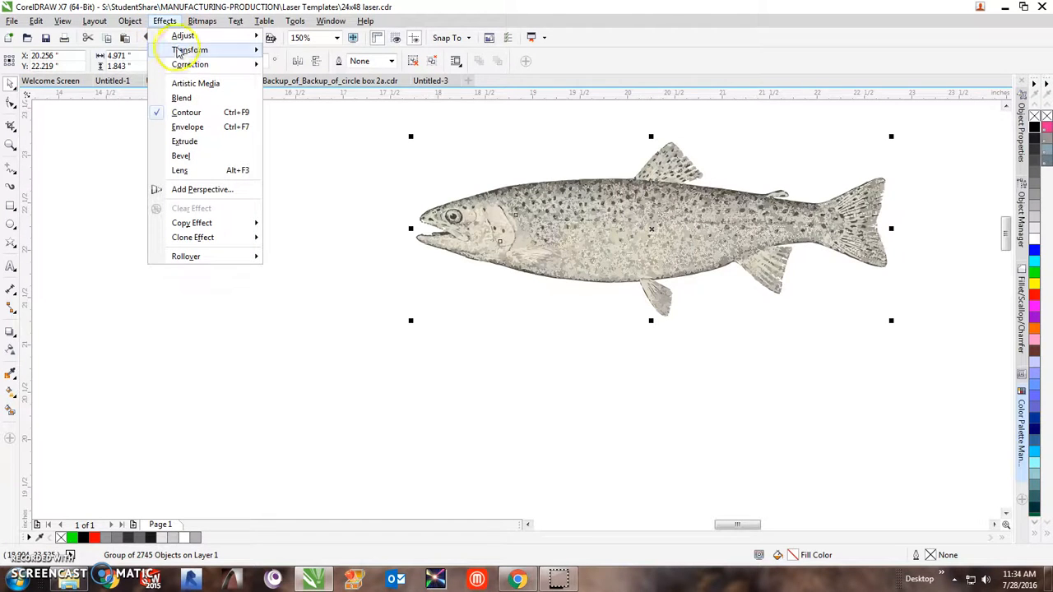
{"action": "left_click", "coordinate": [202, 22]}
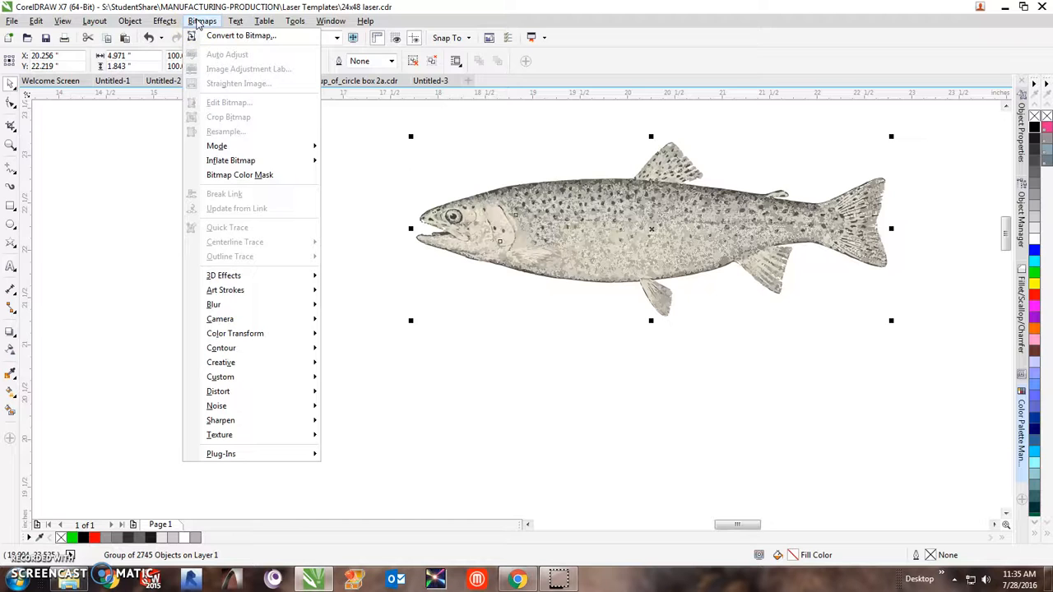
{"action": "left_click", "coordinate": [166, 22]}
{"action": "mouse_move", "coordinate": [183, 54]}
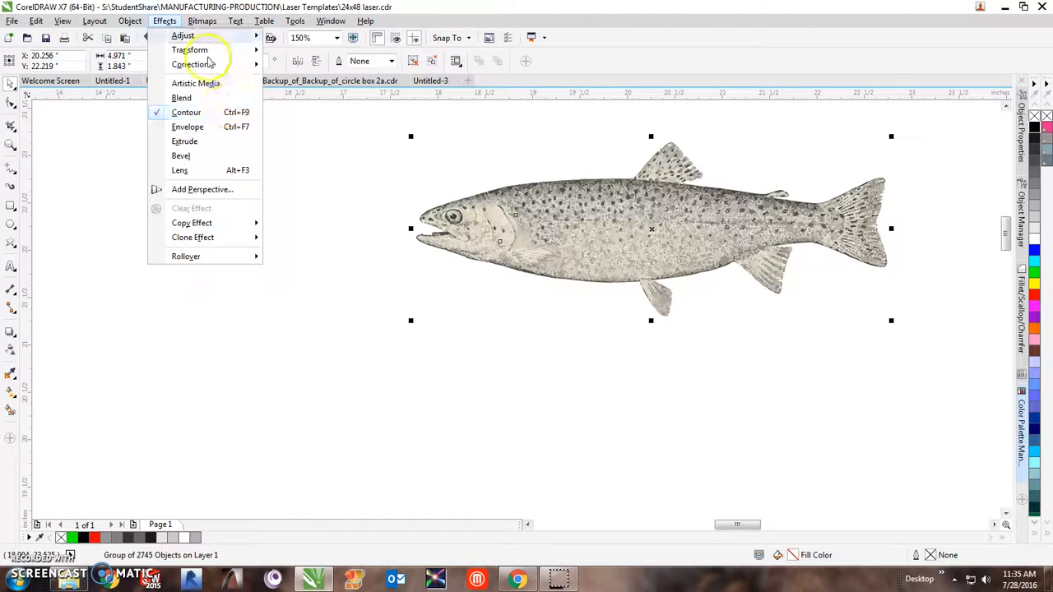
{"action": "mouse_move", "coordinate": [204, 20]}
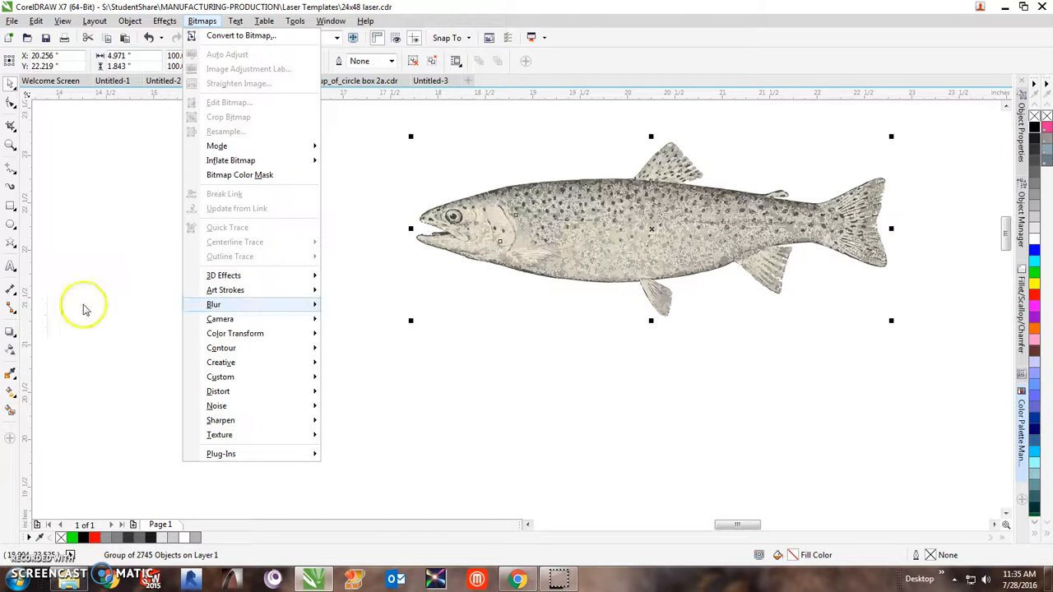
{"action": "left_click", "coordinate": [125, 301]}
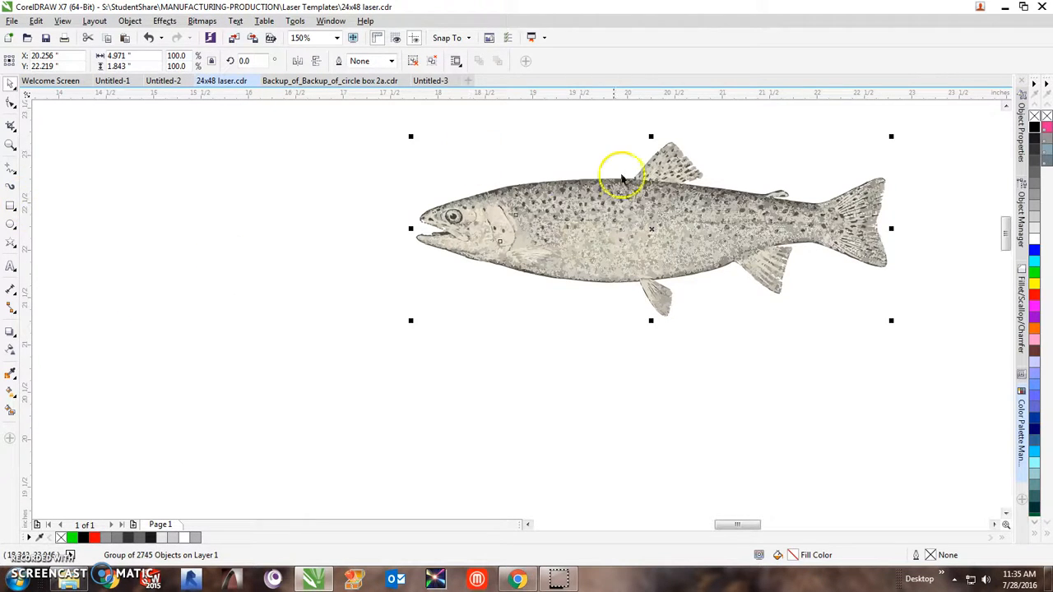
Step: Create a boundary outline around the grouped trout
{"action": "scroll", "coordinate": [705, 200], "scroll_direction": "down", "scroll_amount": 1}
{"action": "scroll", "coordinate": [691, 199], "scroll_direction": "up", "scroll_amount": 3}
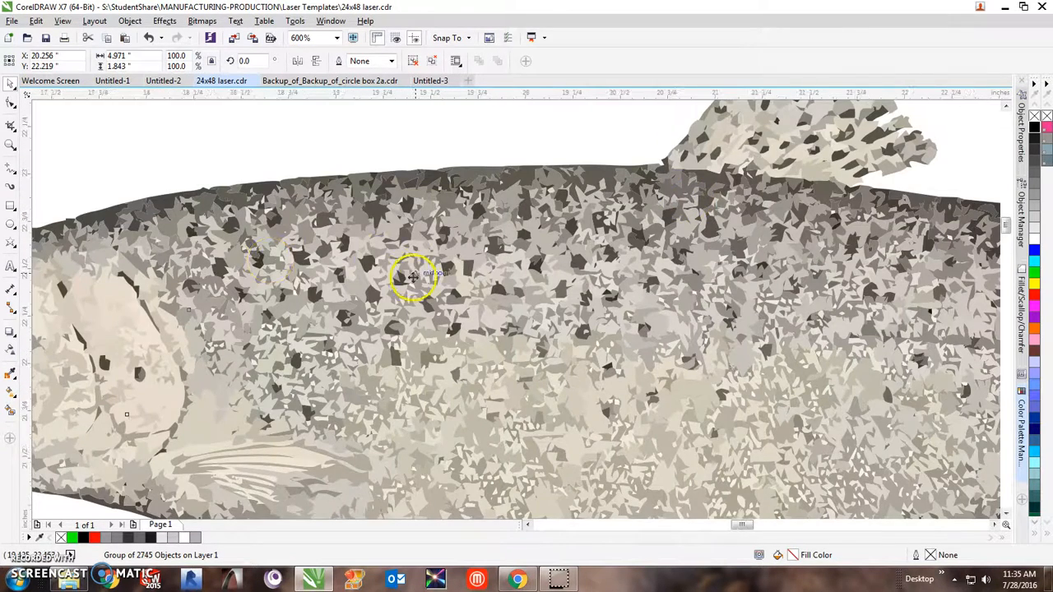
{"action": "scroll", "coordinate": [414, 277], "scroll_direction": "down", "scroll_amount": 2}
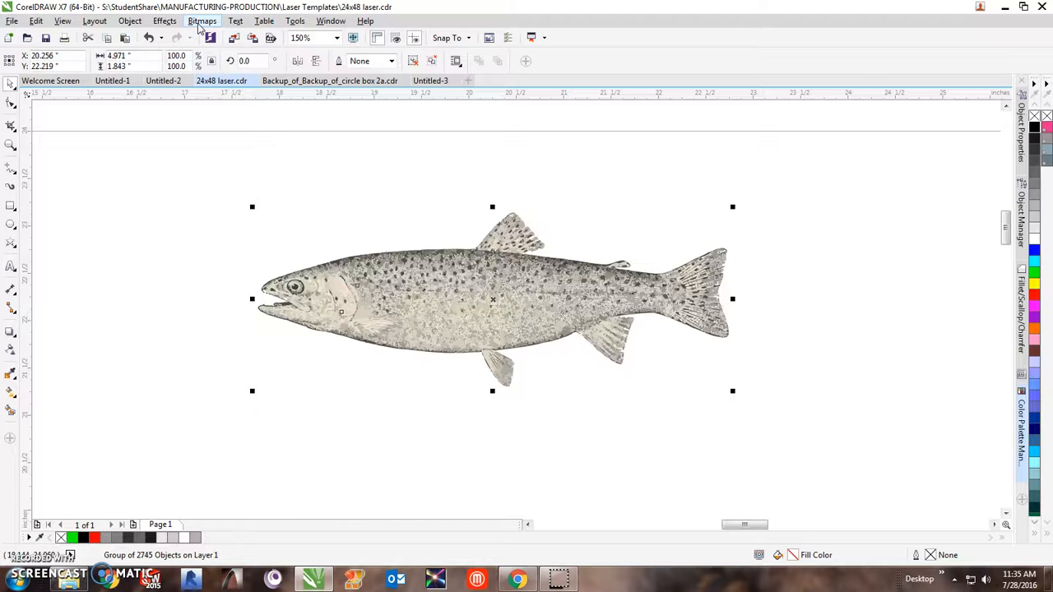
{"action": "left_click", "coordinate": [130, 21]}
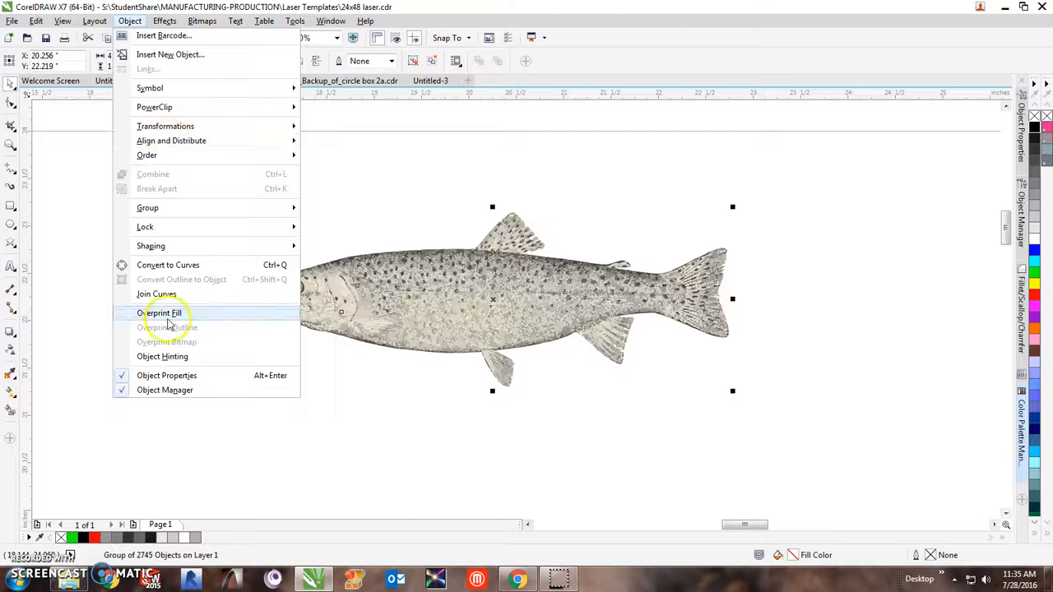
{"action": "mouse_move", "coordinate": [194, 249]}
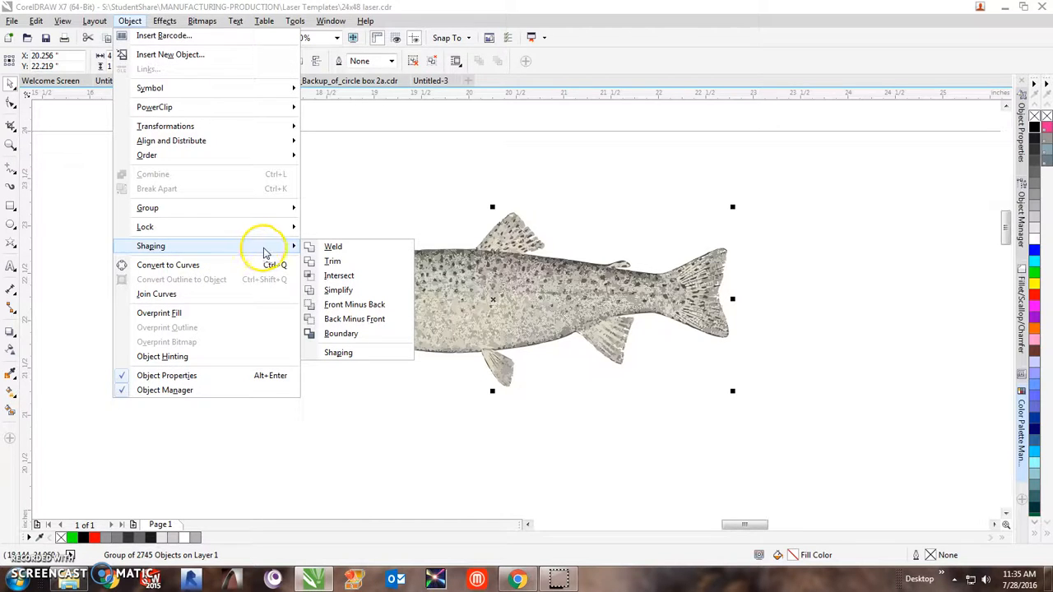
{"action": "left_click", "coordinate": [358, 333]}
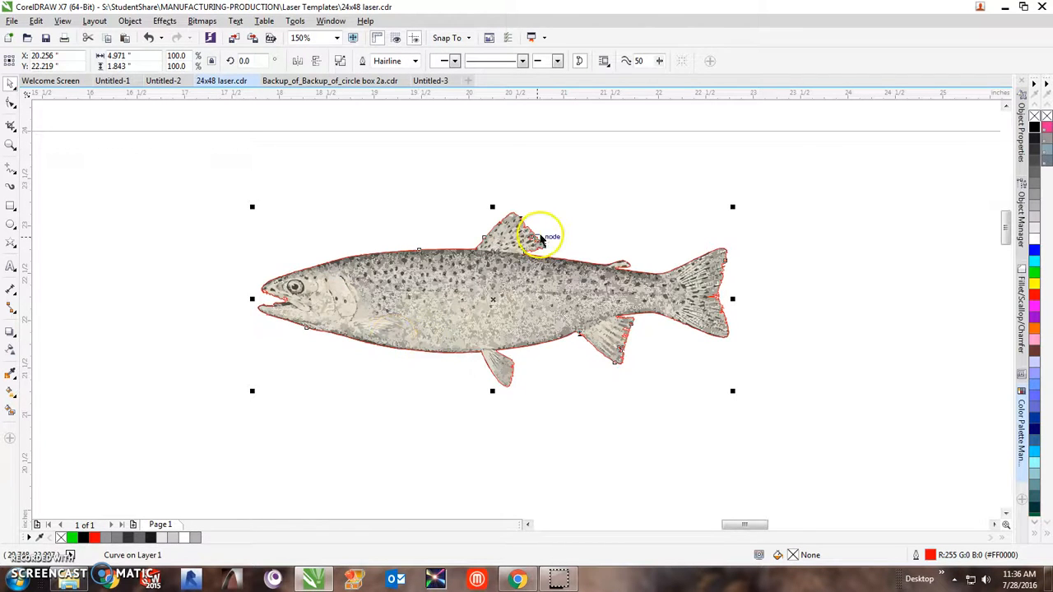
{"action": "left_click_drag", "start_coordinate": [496, 298], "coordinate": [690, 196]}
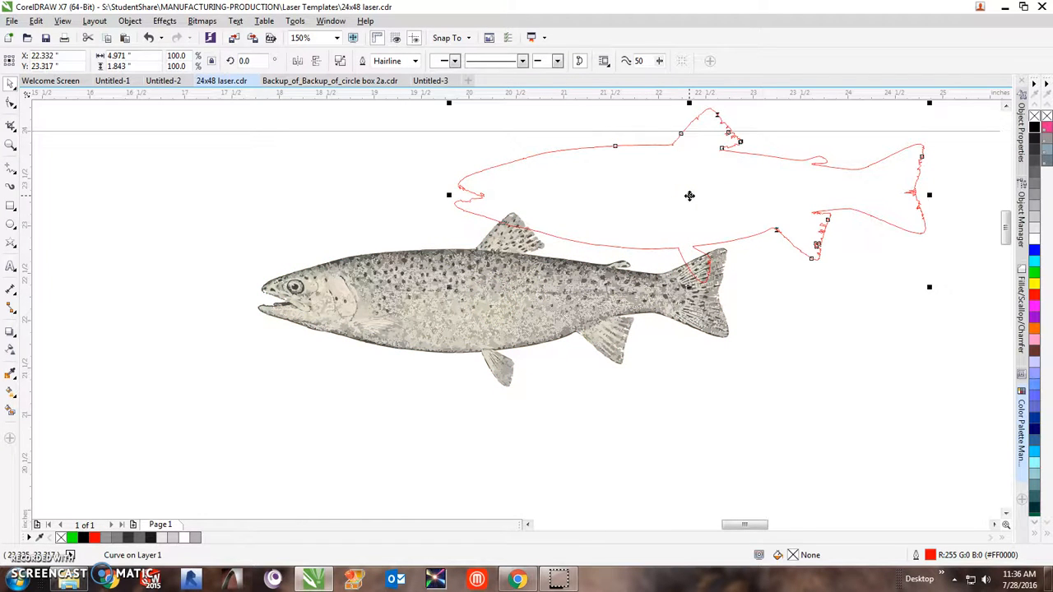
{"action": "key", "text": "ctrl+z"}
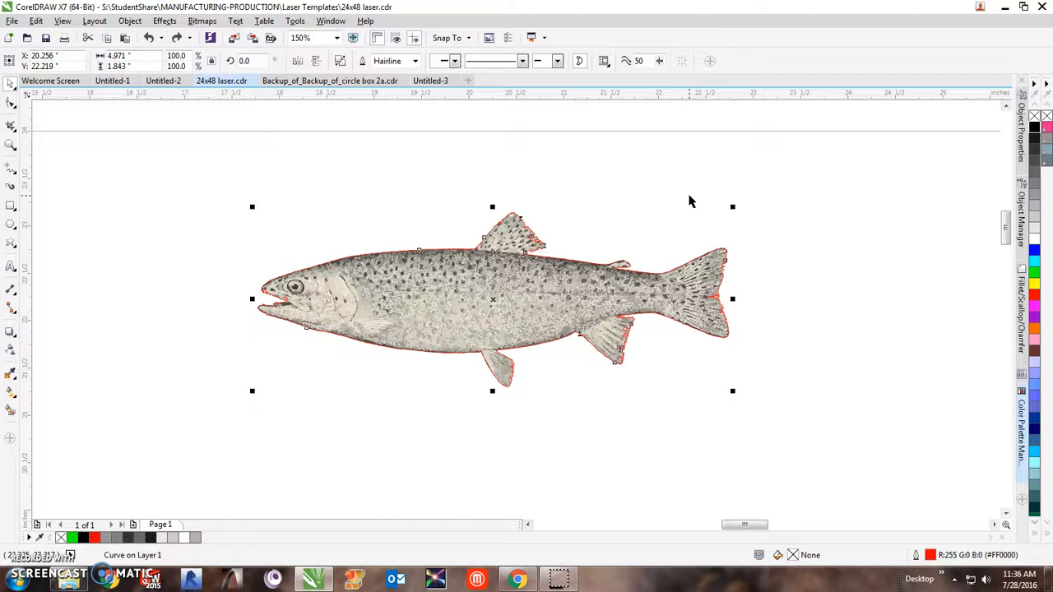
{"action": "scroll", "coordinate": [728, 240], "scroll_direction": "down", "scroll_amount": 1}
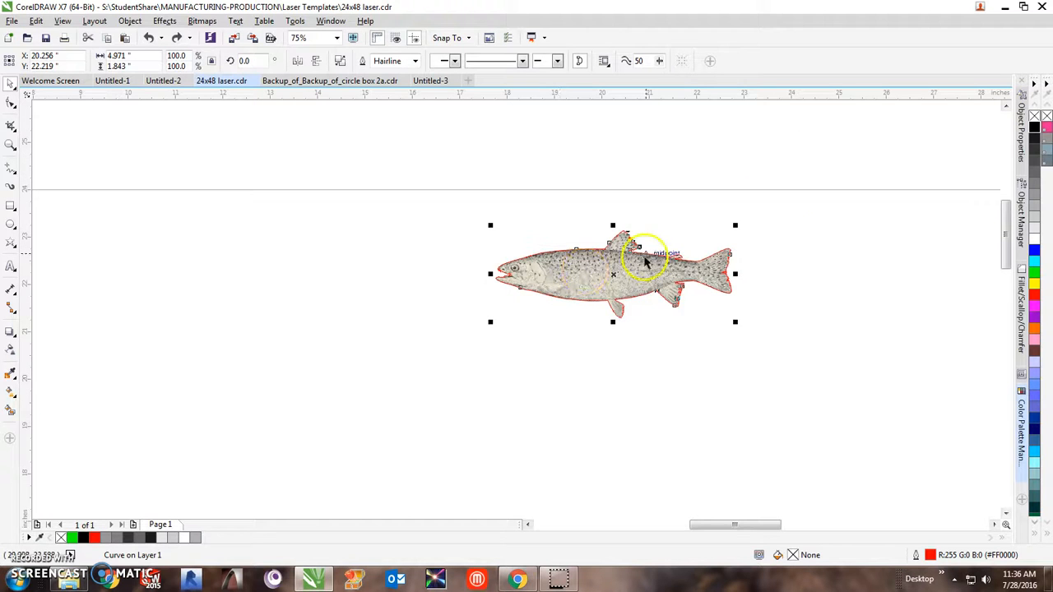
{"action": "left_click_drag", "start_coordinate": [612, 273], "coordinate": [274, 267]}
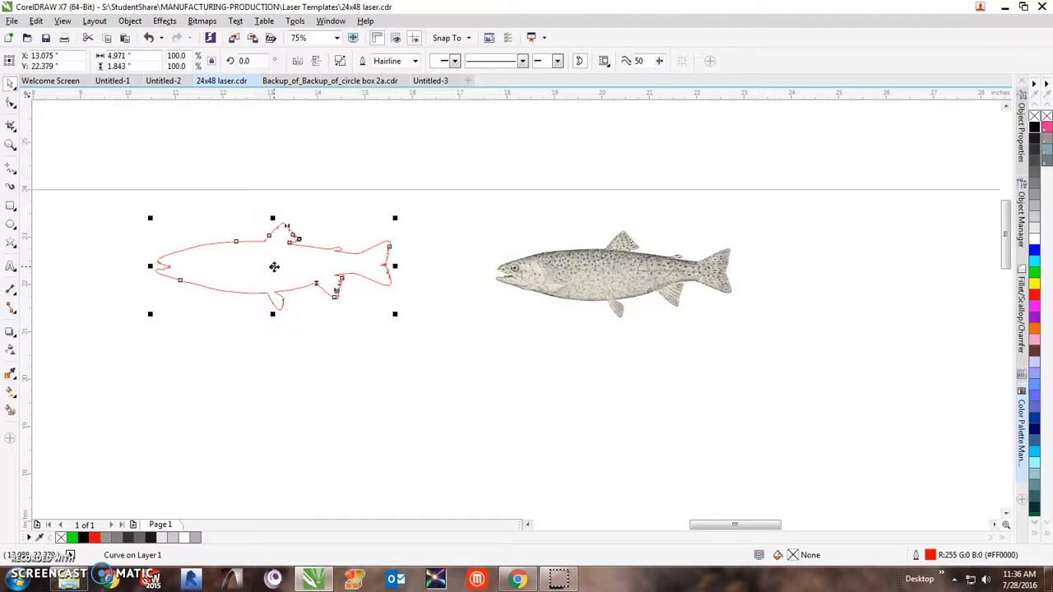
{"action": "key", "text": "ctrl+z"}
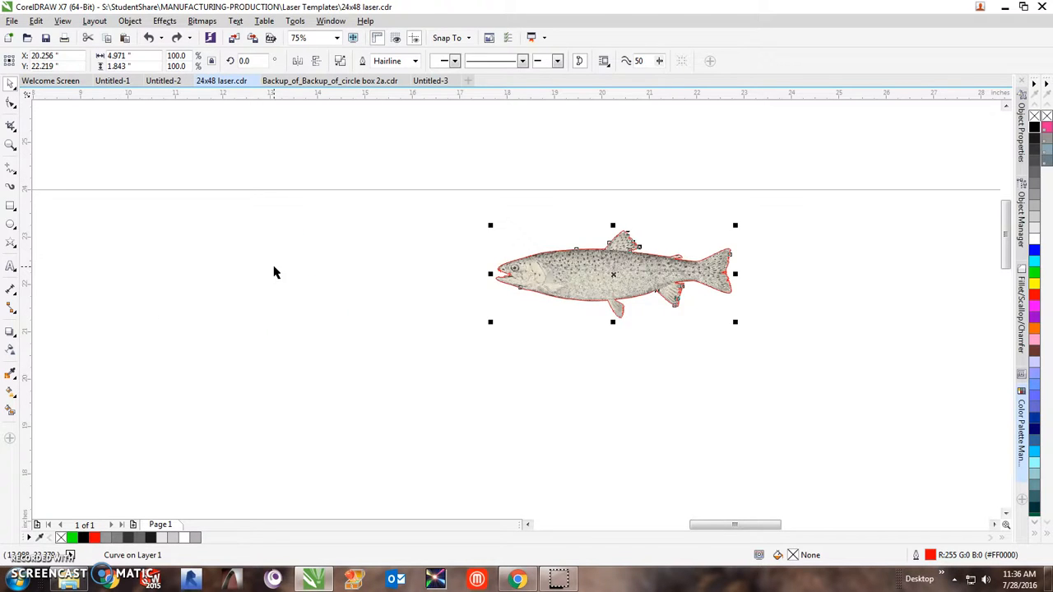
Step: Place a copy of the trout's boundary outline at about X 12.602, Y 22.157 inches and fill it black
{"action": "left_click_drag", "start_coordinate": [611, 275], "coordinate": [252, 276]}
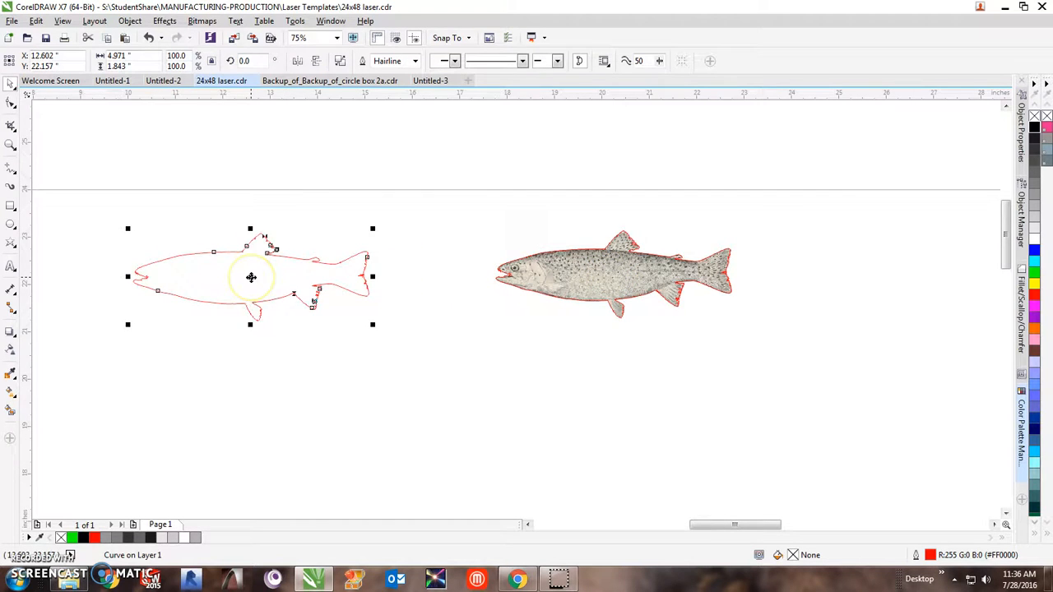
{"action": "left_click", "coordinate": [1036, 127]}
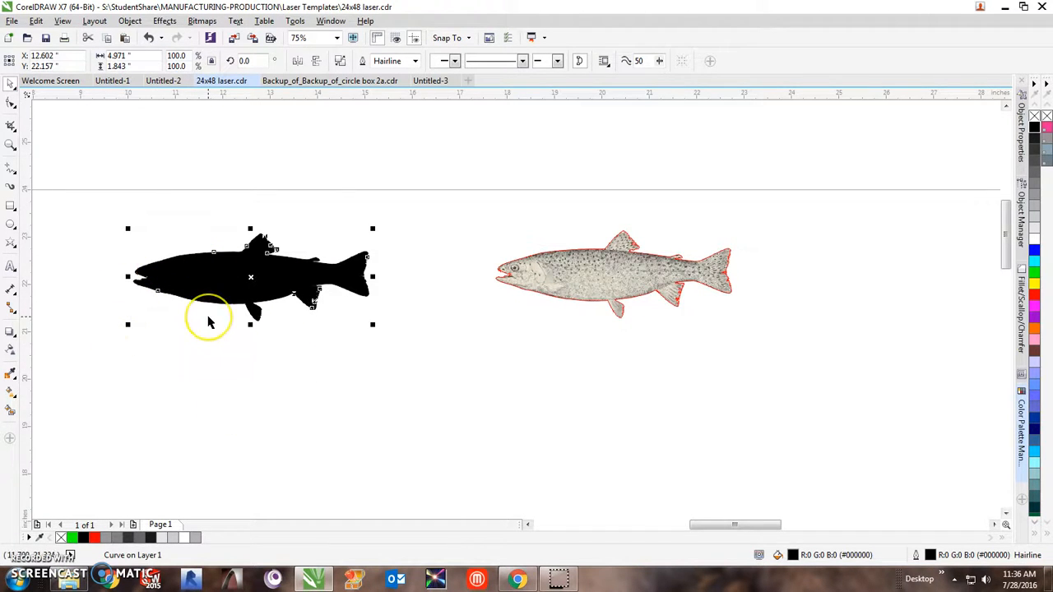
Step: Move the traced trout with its red outline to about X 19.212, Y 24.966 inches and group the two
{"action": "left_click_drag", "start_coordinate": [463, 184], "coordinate": [759, 346]}
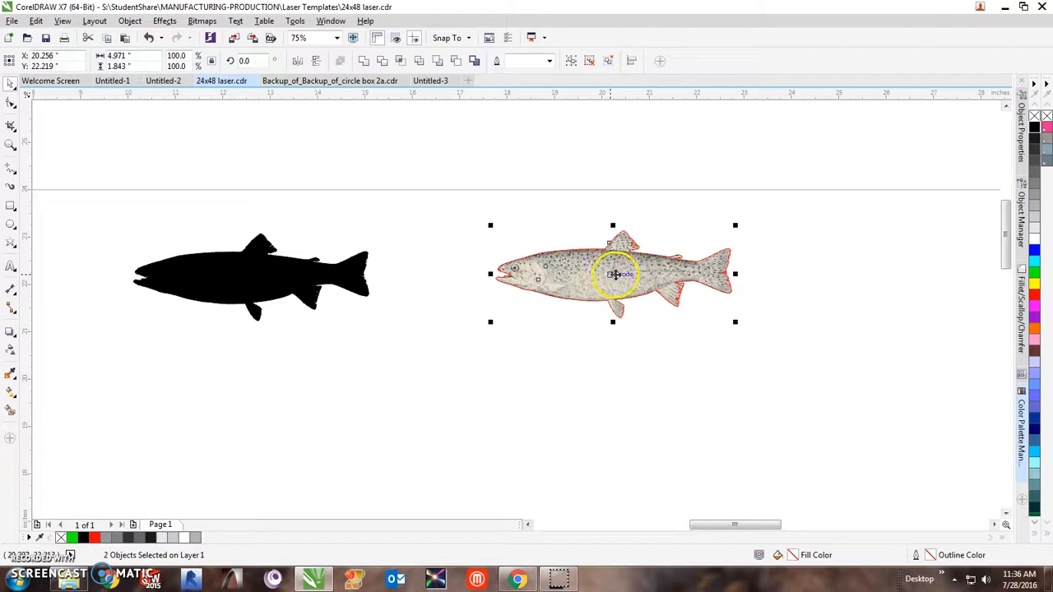
{"action": "left_click_drag", "start_coordinate": [606, 273], "coordinate": [564, 144]}
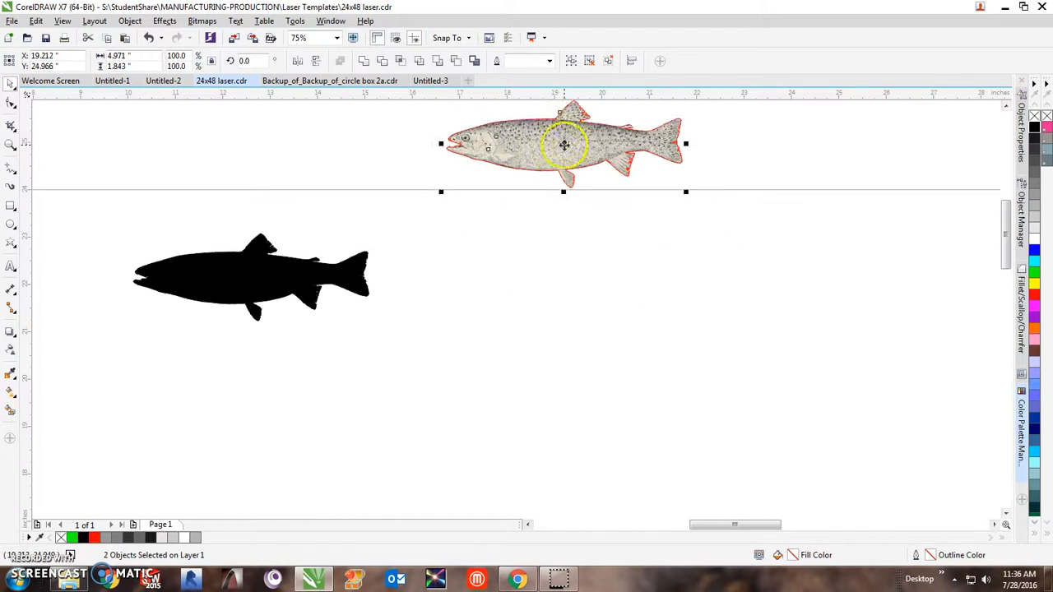
{"action": "scroll", "coordinate": [752, 134], "scroll_direction": "down", "scroll_amount": 2}
{"action": "left_click_drag", "start_coordinate": [578, 106], "coordinate": [736, 180]}
{"action": "left_click", "coordinate": [571, 61]}
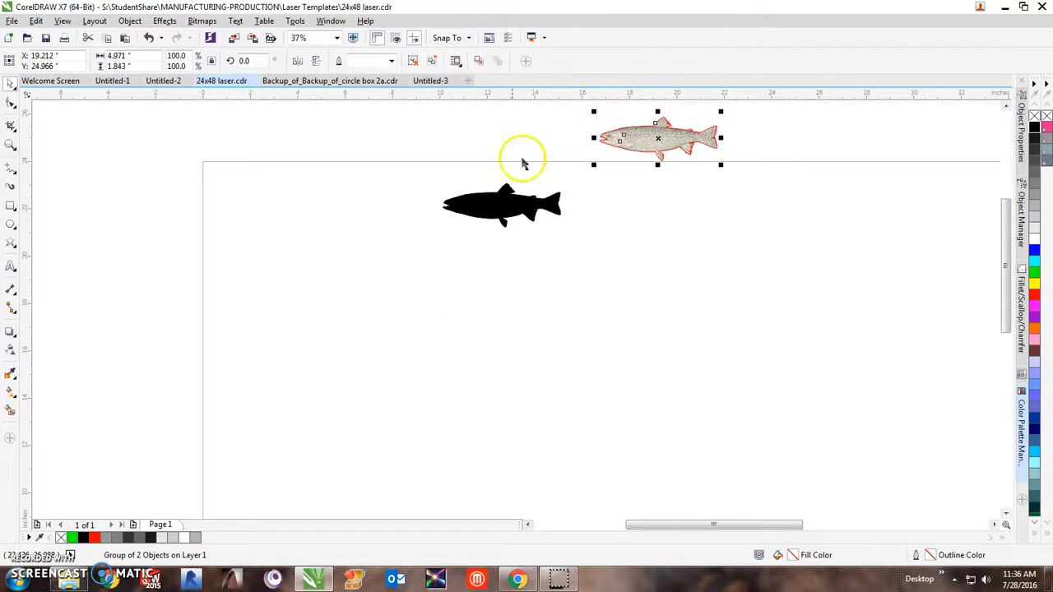
Step: Draw a rectangle about 10.8 by 8.7 inches near the page's upper-left corner and move the black trout silhouette inside it
{"action": "left_click", "coordinate": [10, 205]}
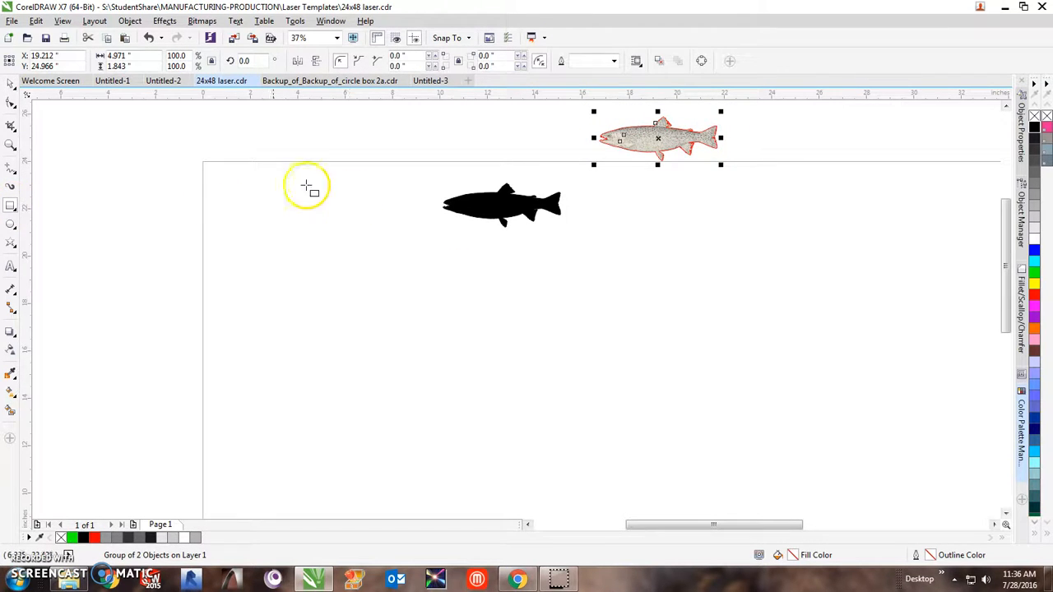
{"action": "left_click_drag", "start_coordinate": [234, 179], "coordinate": [491, 385]}
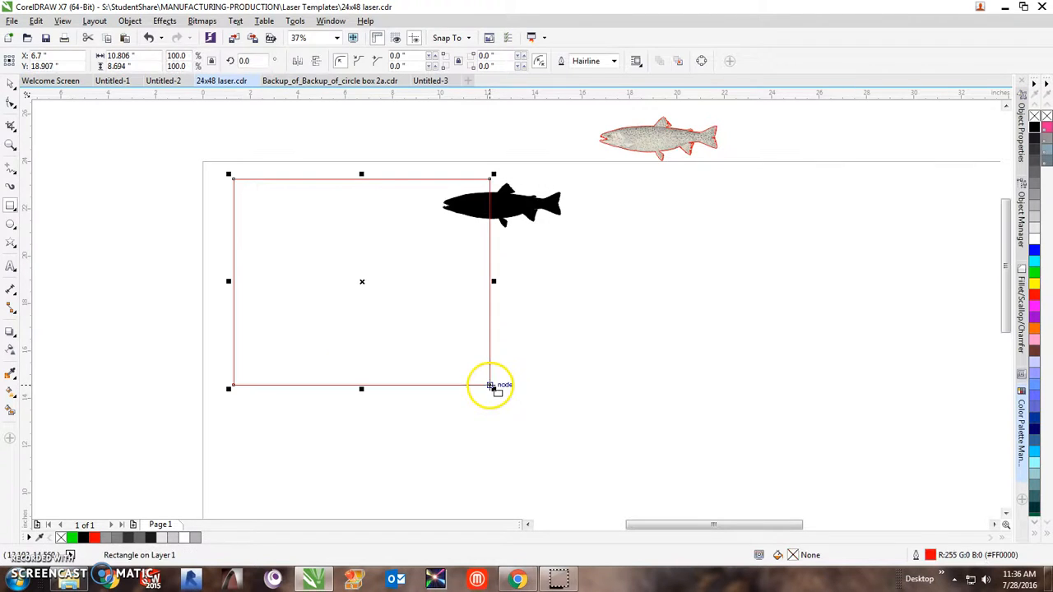
{"action": "key", "text": "space"}
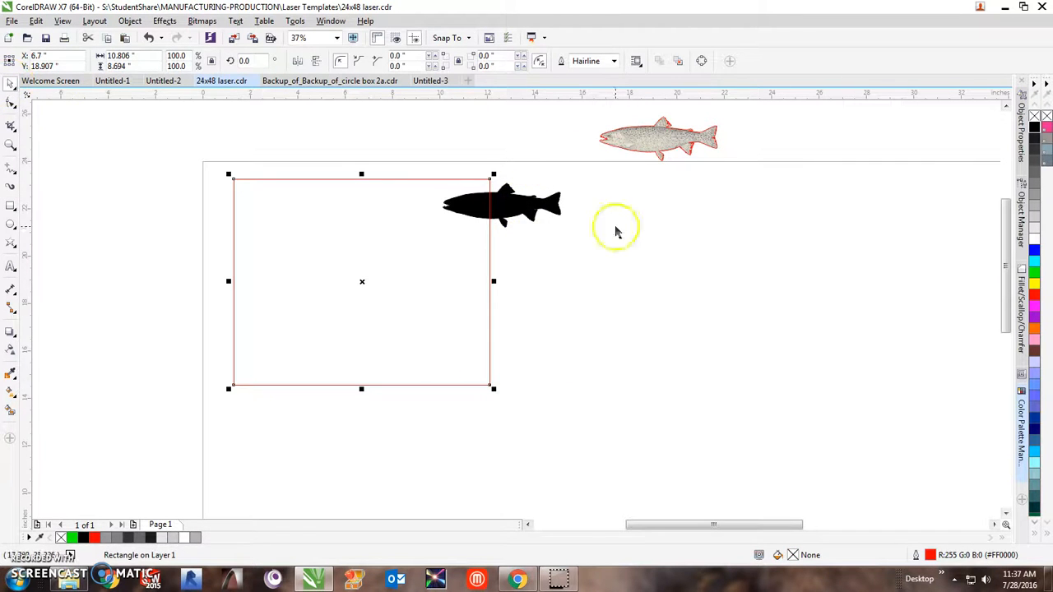
{"action": "left_click_drag", "start_coordinate": [513, 207], "coordinate": [374, 275]}
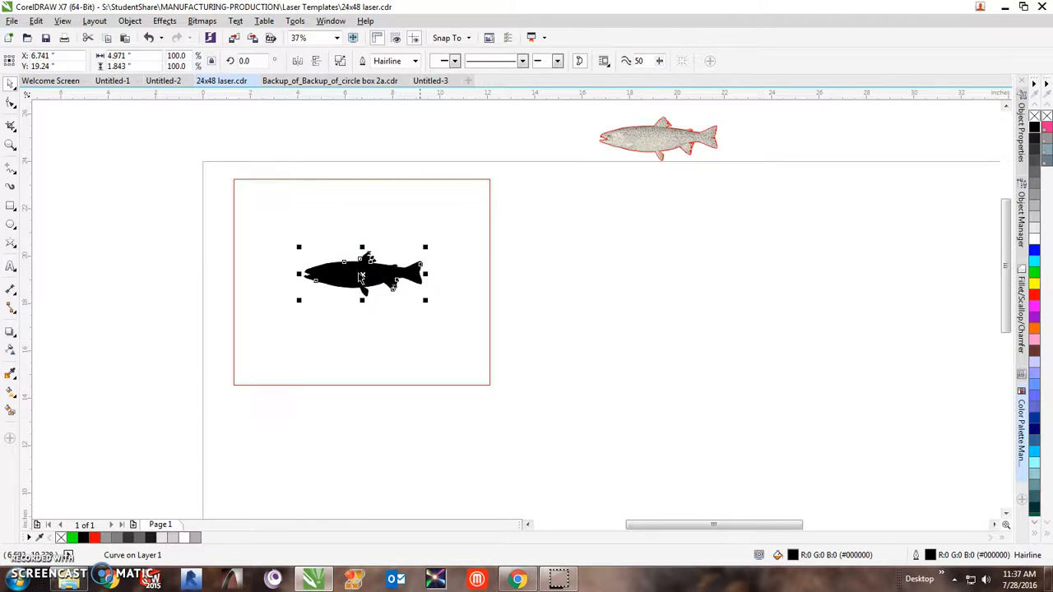
Step: Move the outlined trout group beside the rectangle and enlarge it together with the silhouette to an overall width of about 22.43 inches
{"action": "left_click", "coordinate": [648, 138]}
{"action": "left_click_drag", "start_coordinate": [647, 138], "coordinate": [567, 279]}
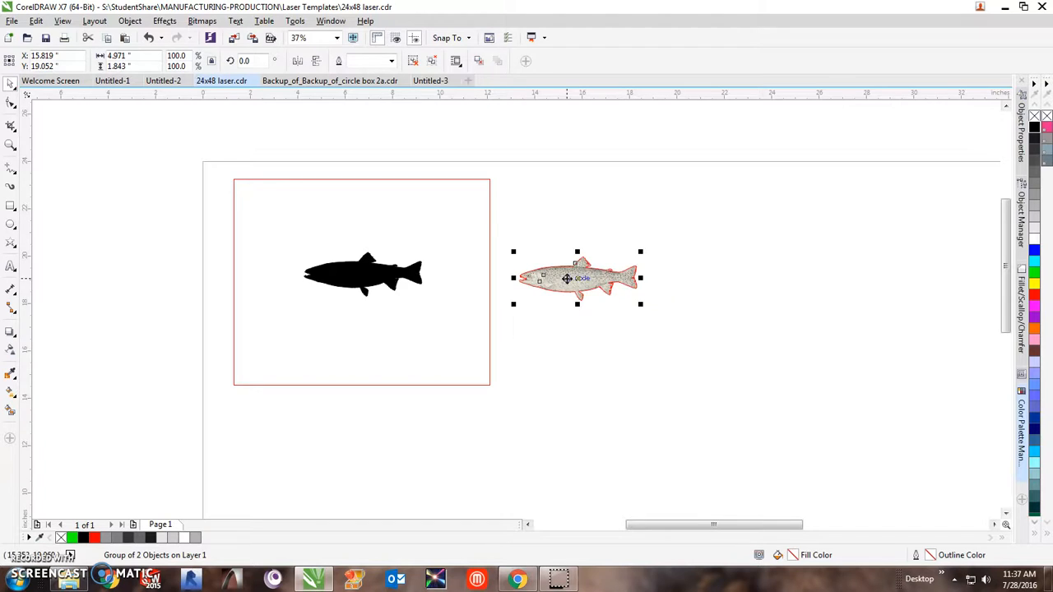
{"action": "left_click_drag", "start_coordinate": [175, 233], "coordinate": [677, 309]}
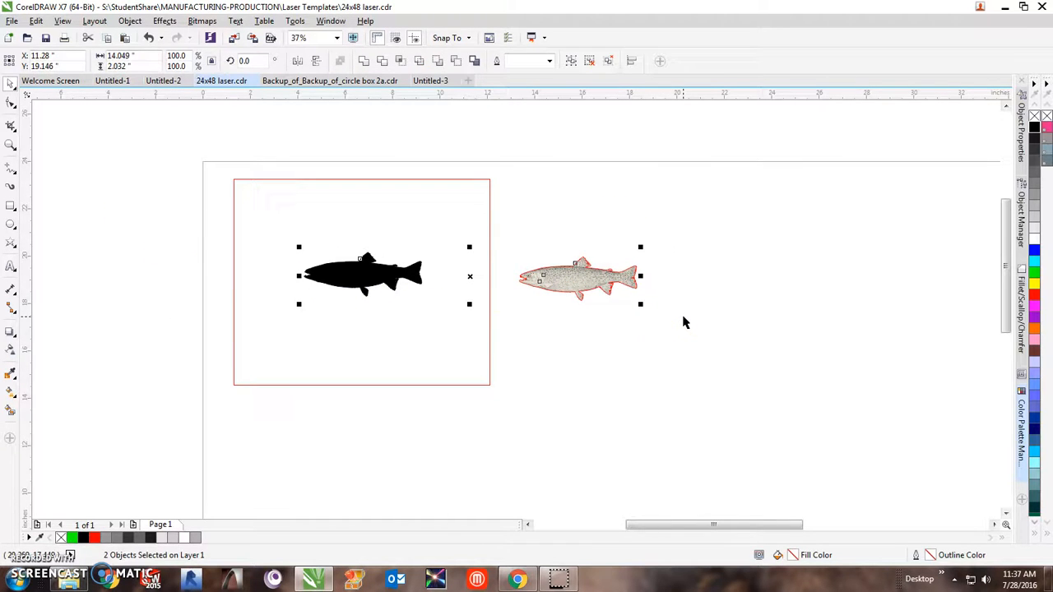
{"action": "left_click_drag", "start_coordinate": [640, 305], "coordinate": [839, 432]}
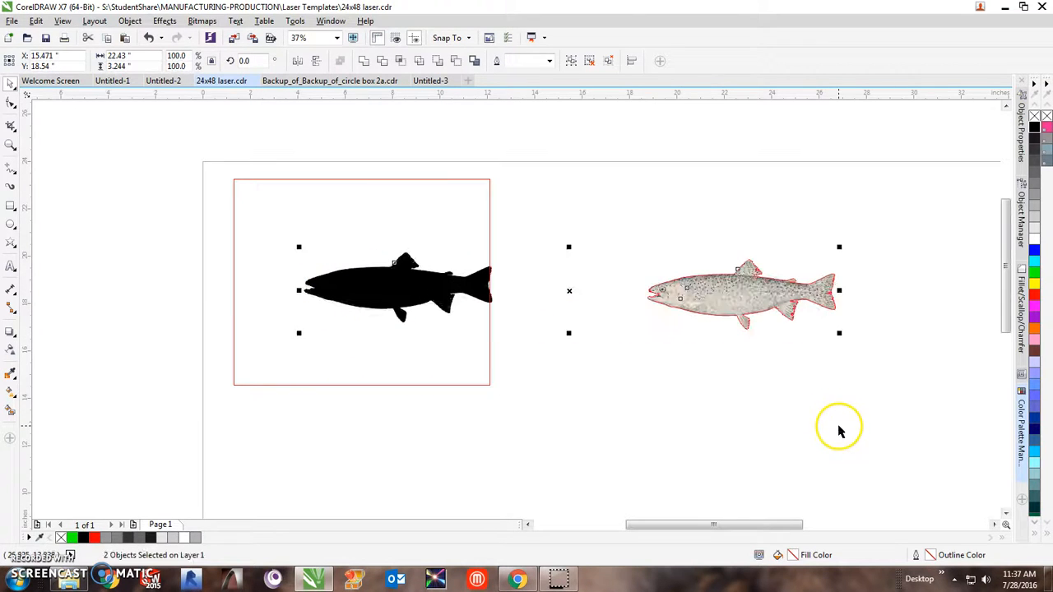
Step: Shift both enlarged trout left and slightly up to about X 13.182, Y 19.012 inches so the silhouette fits inside the rectangle
{"action": "key", "text": "Left"}
{"action": "key", "text": "Left"}
{"action": "key", "text": "Left"}
{"action": "key", "text": "Left"}
{"action": "key", "text": "Left"}
{"action": "key", "text": "Left"}
{"action": "key", "text": "Left"}
{"action": "key", "text": "Left"}
{"action": "key", "text": "Left"}
{"action": "key", "text": "Left"}
{"action": "key", "text": "Left"}
{"action": "key", "text": "Left"}
{"action": "key", "text": "Left"}
{"action": "key", "text": "Left"}
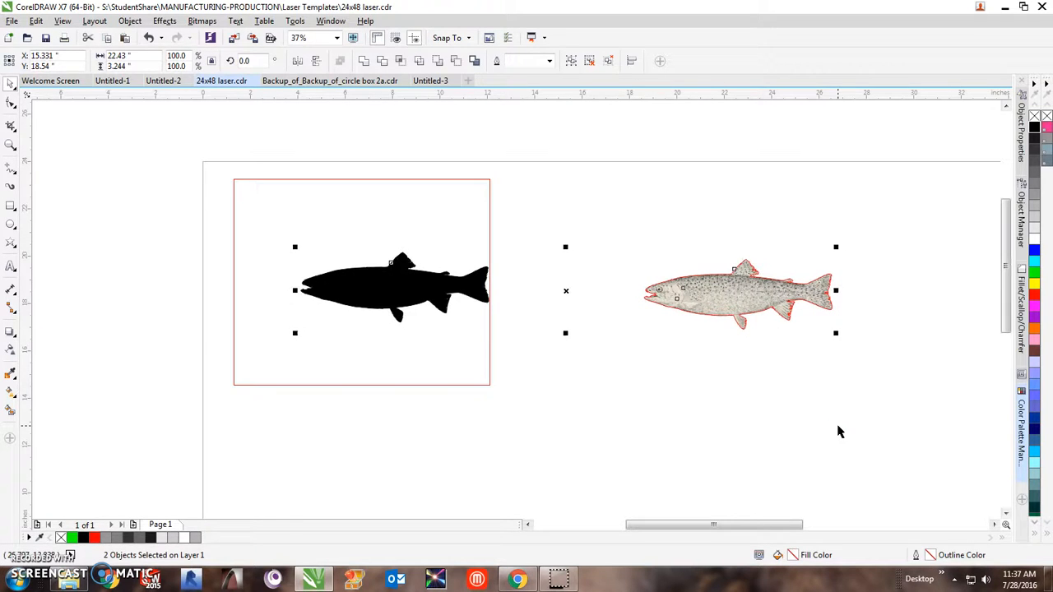
{"action": "left_click_drag", "start_coordinate": [566, 291], "coordinate": [515, 279]}
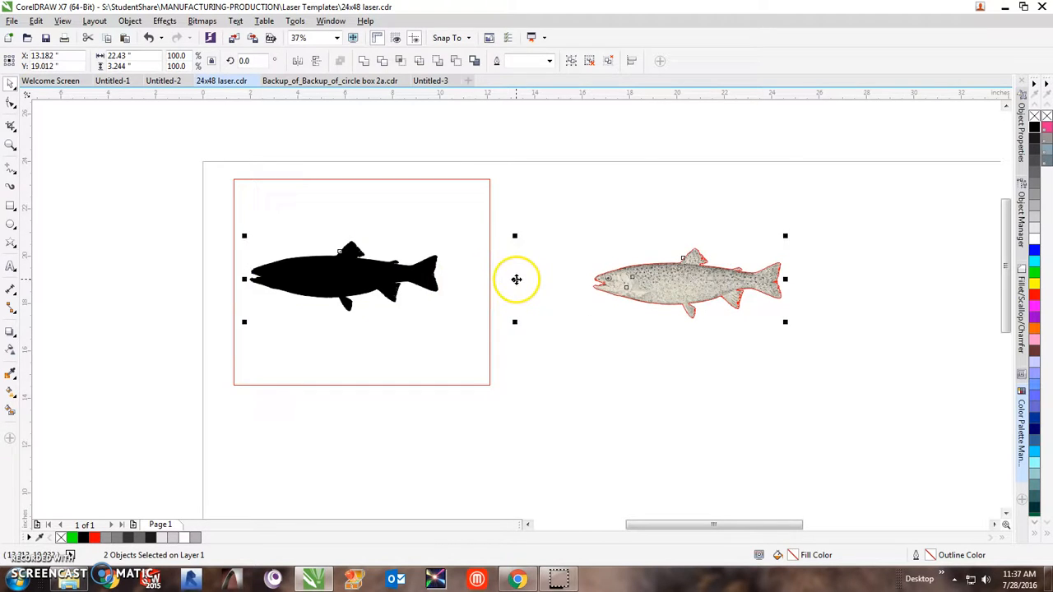
Step: Reposition the silhouette within the rectangle at about X 6.519, Y 19.338 inches and move the outlined trout group up to about Y 21.432
{"action": "left_click", "coordinate": [376, 274]}
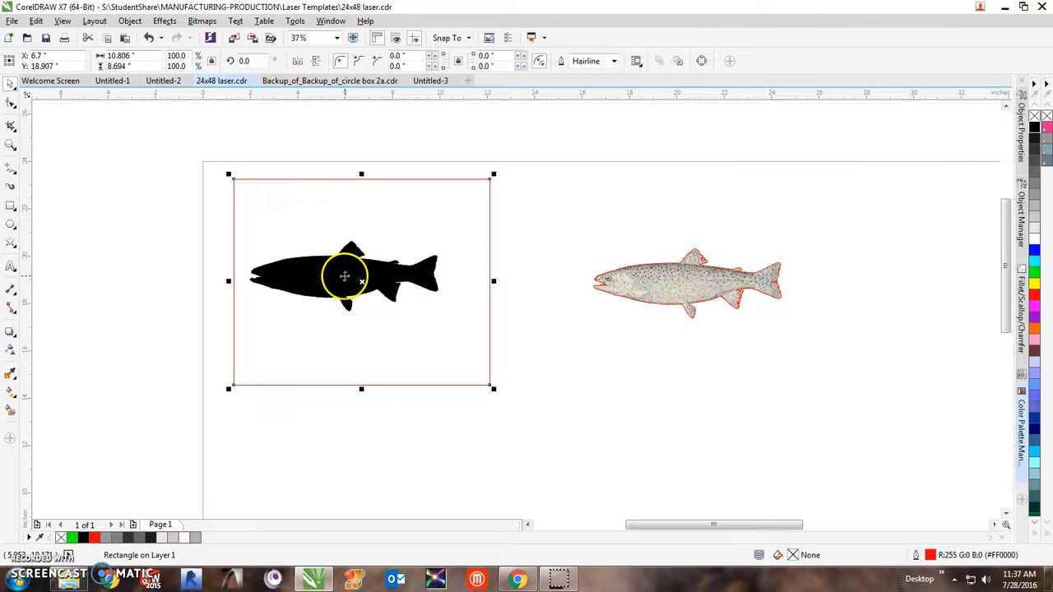
{"action": "left_click", "coordinate": [406, 270]}
{"action": "left_click", "coordinate": [357, 283]}
{"action": "mouse_move", "coordinate": [357, 283]}
{"action": "left_mouse_down"}
{"action": "mouse_move", "coordinate": [348, 277]}
{"action": "mouse_move", "coordinate": [369, 271]}
{"action": "mouse_move", "coordinate": [353, 271]}
{"action": "left_mouse_up"}
{"action": "left_click", "coordinate": [681, 290]}
{"action": "left_click_drag", "start_coordinate": [681, 289], "coordinate": [686, 223]}
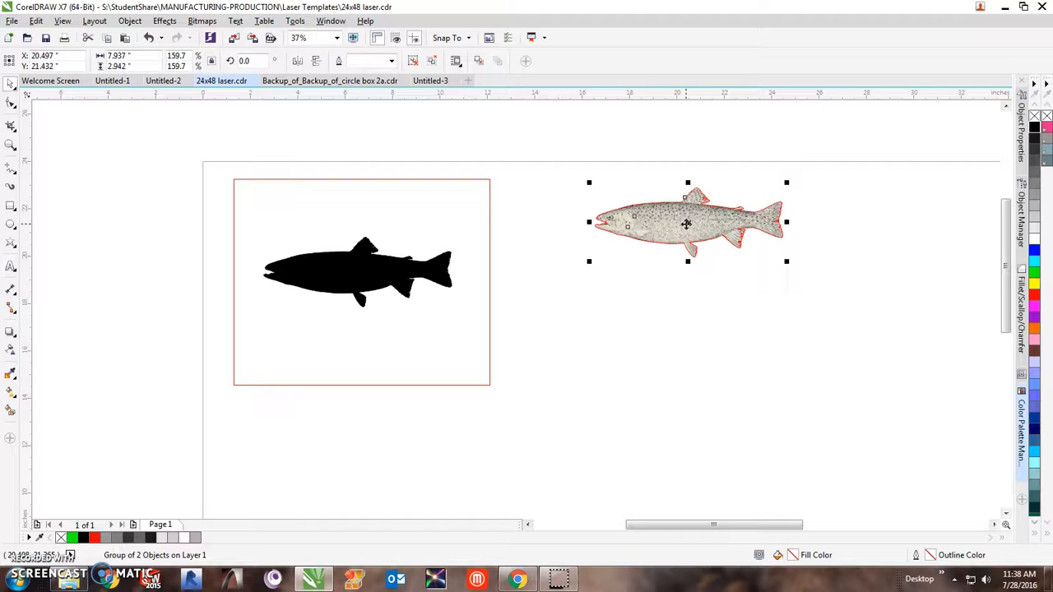
Step: Select the rectangle and silhouette, review the available printers in the print settings, and close them without printing
{"action": "left_click_drag", "start_coordinate": [212, 148], "coordinate": [571, 414]}
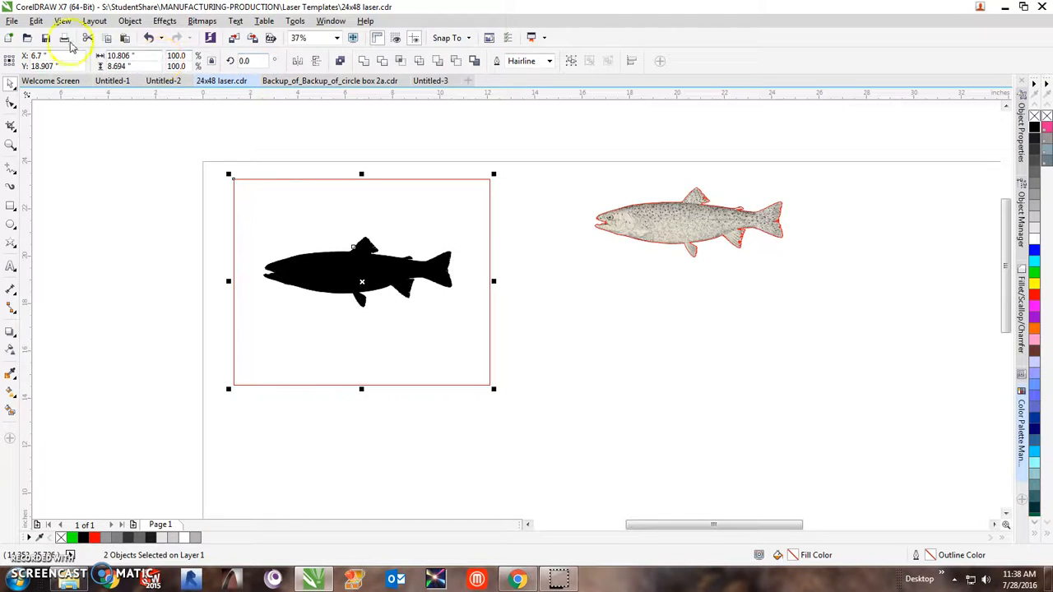
{"action": "left_click", "coordinate": [64, 38]}
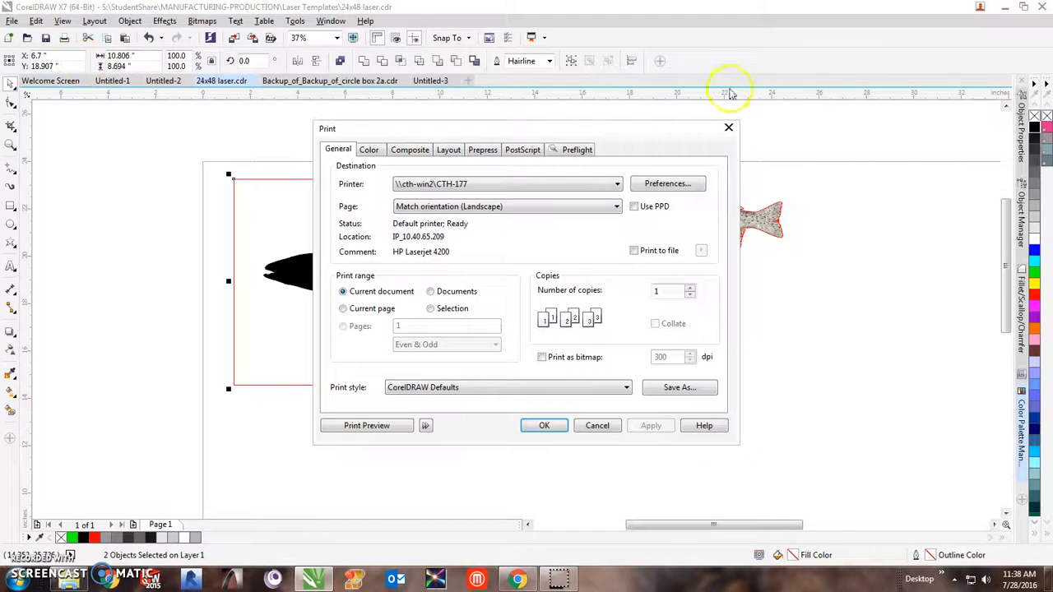
{"action": "left_click", "coordinate": [618, 184]}
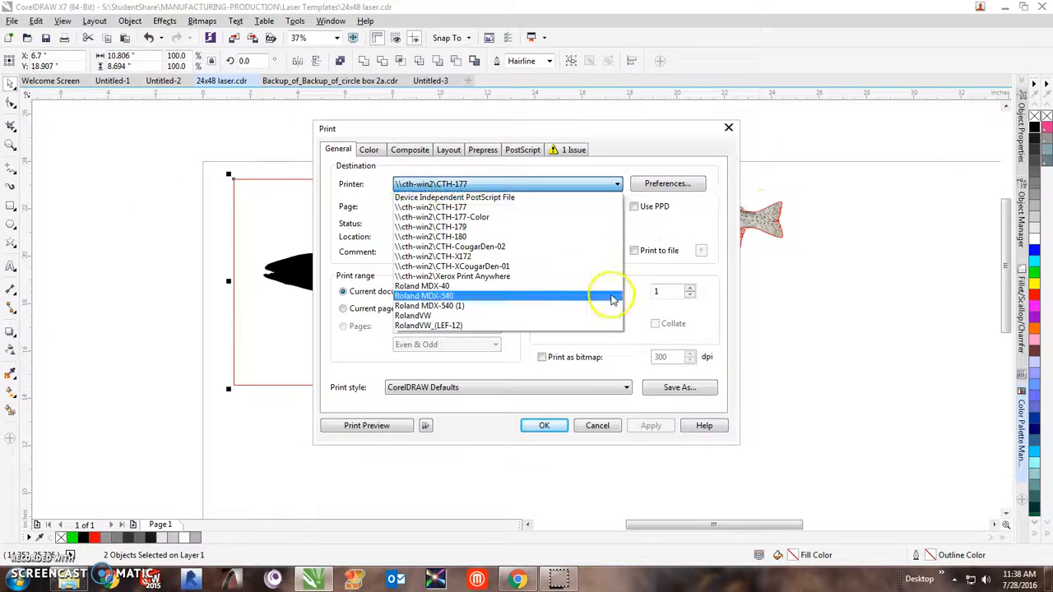
{"action": "left_click", "coordinate": [728, 129]}
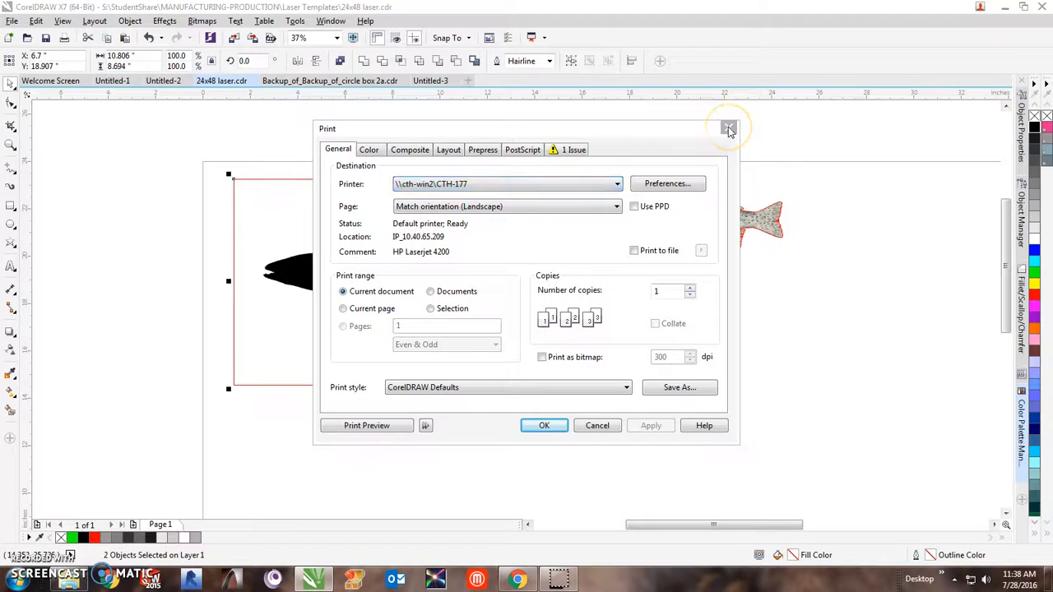
{"action": "left_click", "coordinate": [729, 129]}
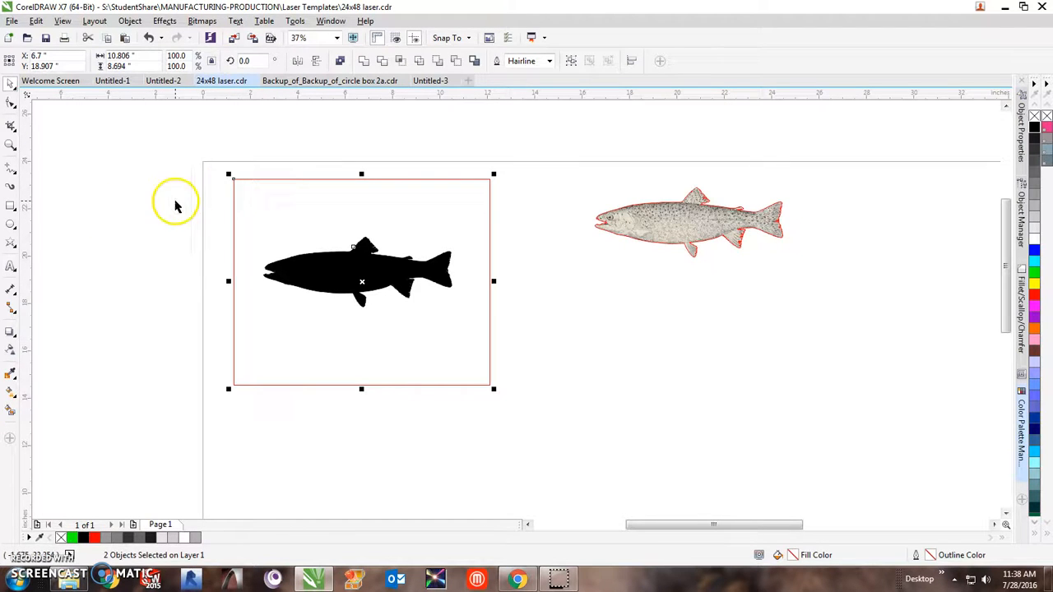
Step: Move only the black silhouette out of the rectangle to above the page, at about X 7.019, Y 28.532 inches
{"action": "left_click", "coordinate": [146, 184]}
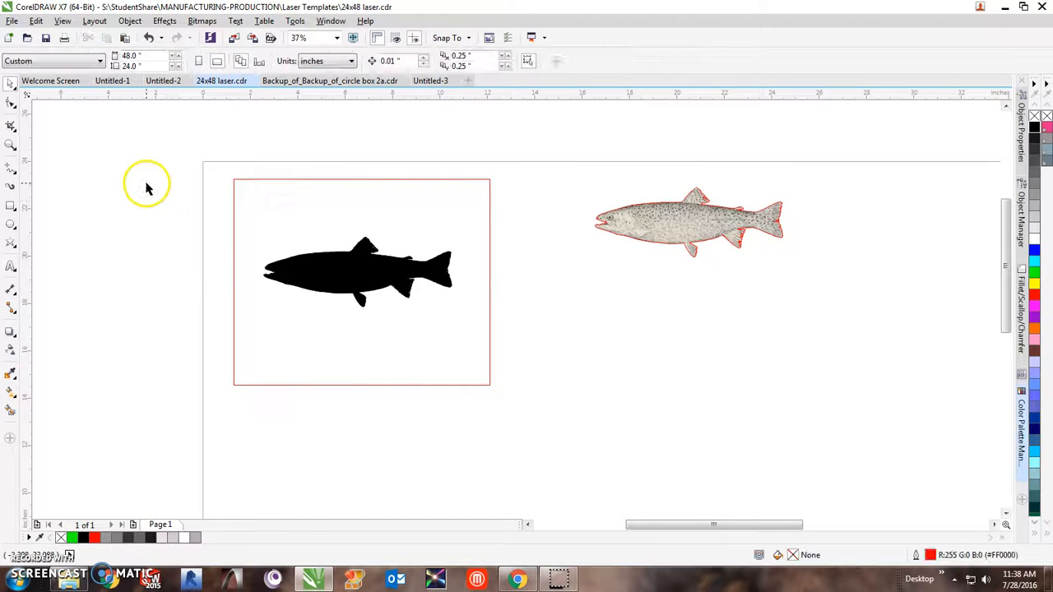
{"action": "left_click", "coordinate": [347, 273]}
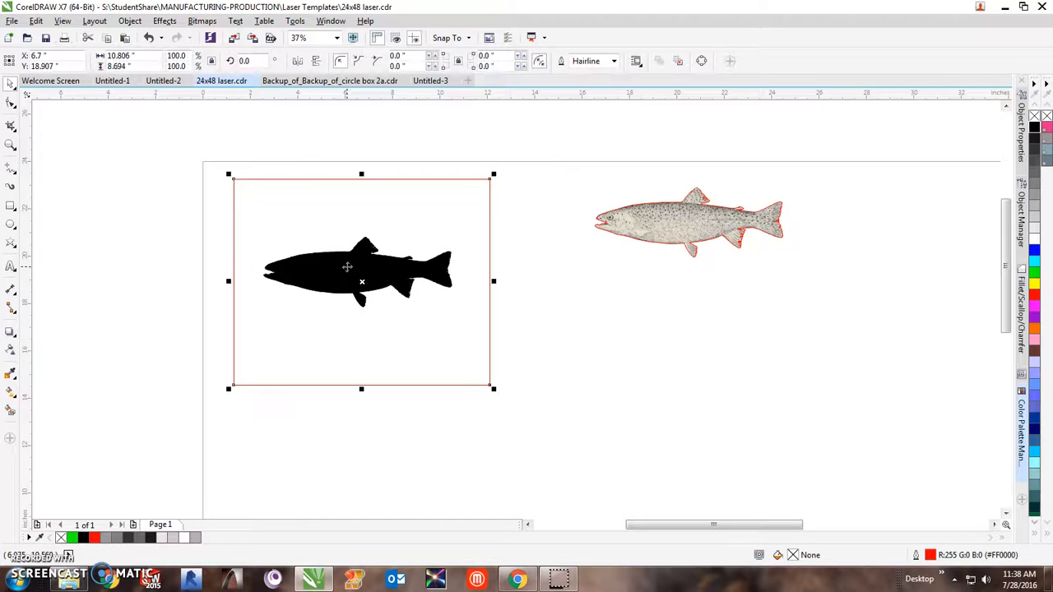
{"action": "left_click", "coordinate": [152, 160]}
{"action": "left_click_drag", "start_coordinate": [144, 226], "coordinate": [464, 331]}
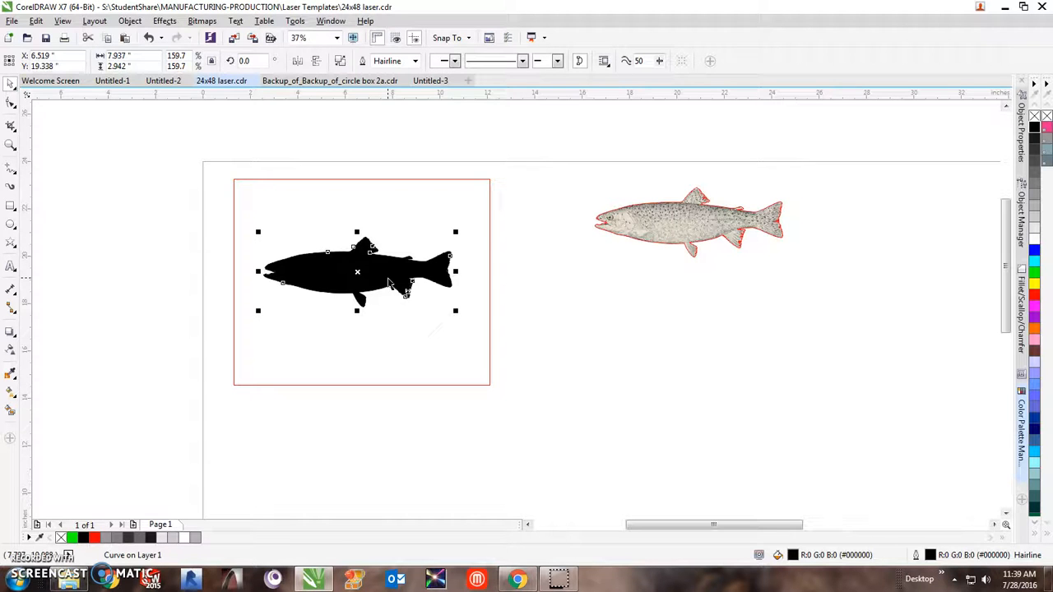
{"action": "scroll", "coordinate": [389, 283], "scroll_direction": "down", "scroll_amount": 2}
{"action": "left_click", "coordinate": [373, 275]}
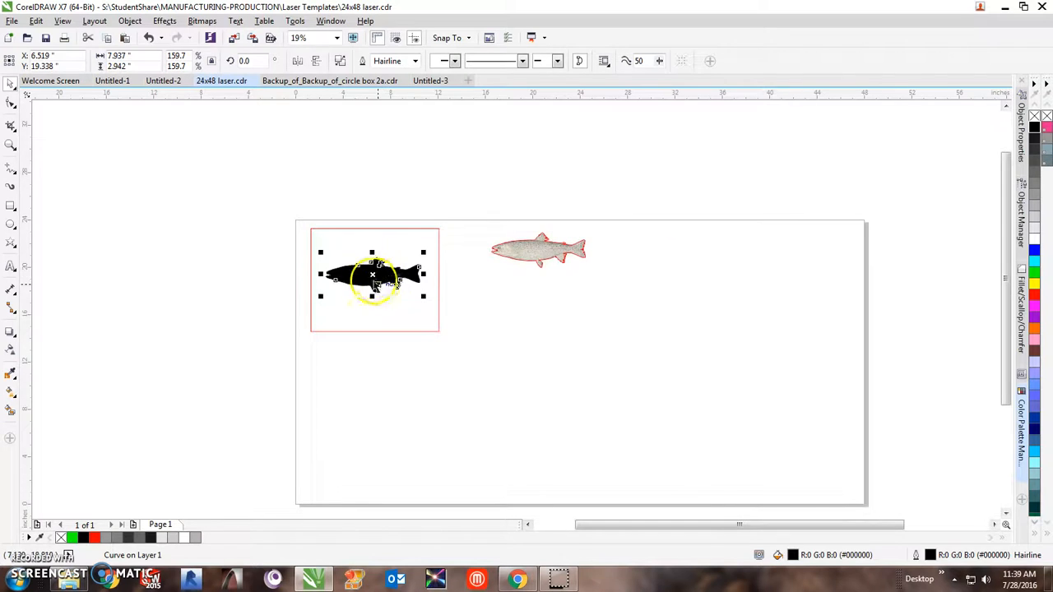
{"action": "left_click_drag", "start_coordinate": [374, 274], "coordinate": [378, 166]}
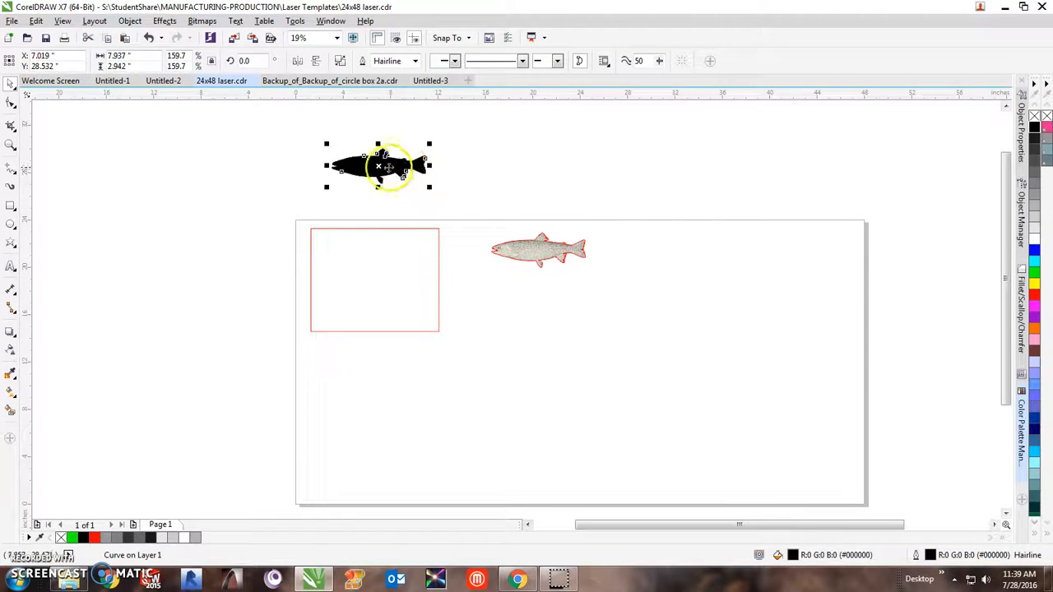
Step: Copy the silhouette horizontally by about 8.39 inches and repeat the duplication twice to form a row of four
{"action": "left_click_drag", "start_coordinate": [375, 166], "coordinate": [477, 163]}
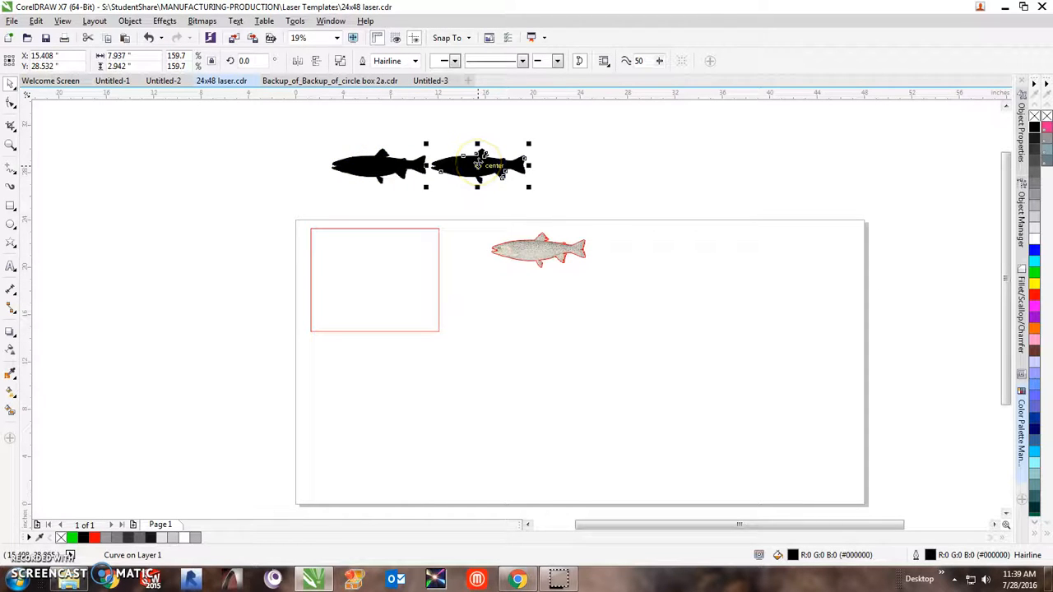
{"action": "key", "text": "ctrl+r"}
{"action": "key", "text": "ctrl+r"}
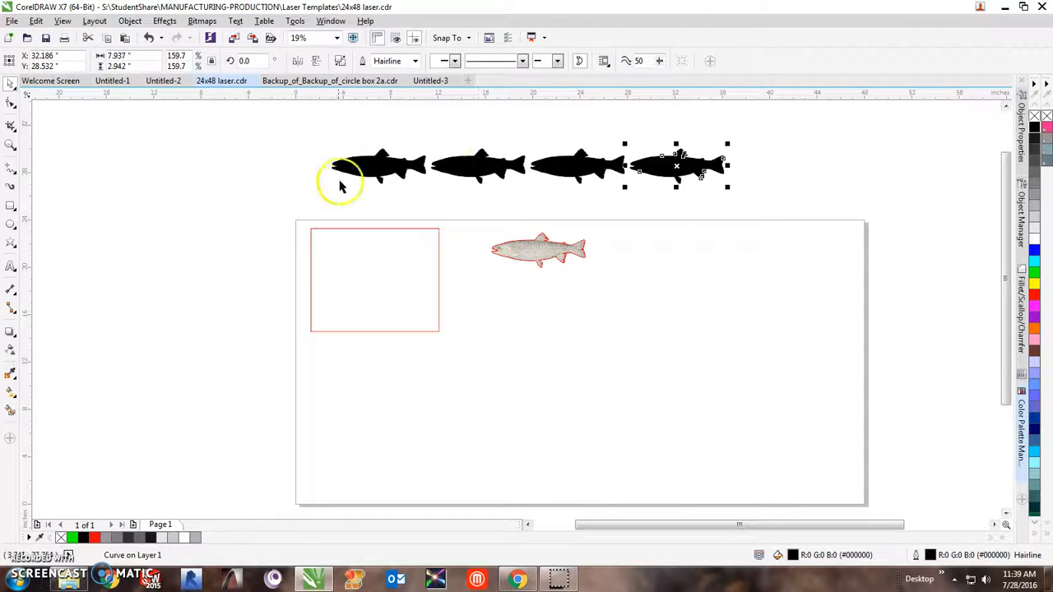
Step: Select the four silhouettes above the page and switch the selection to rotation mode
{"action": "left_click_drag", "start_coordinate": [304, 139], "coordinate": [809, 200]}
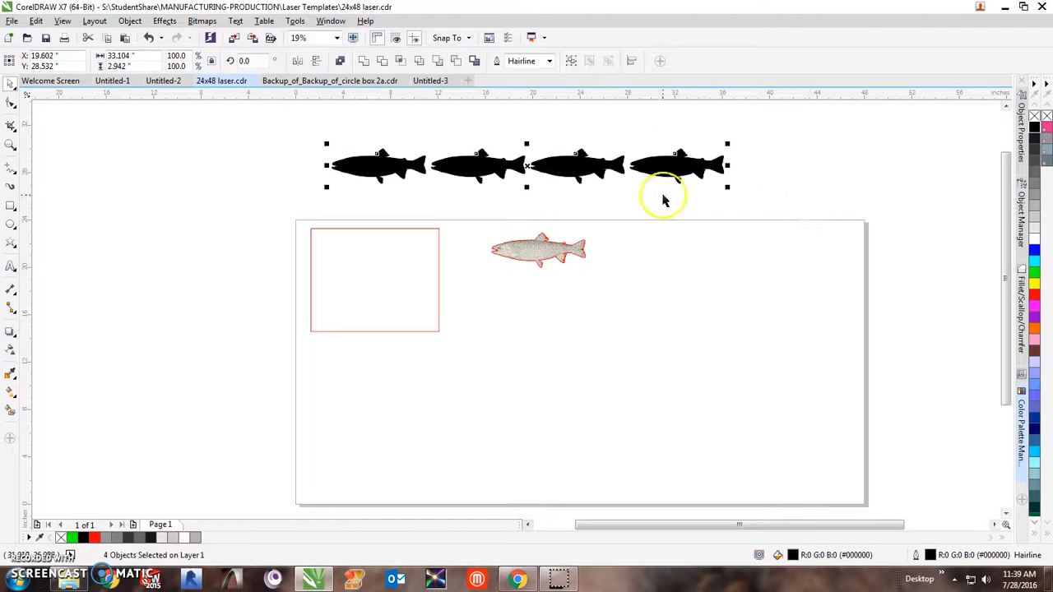
{"action": "left_click", "coordinate": [526, 166]}
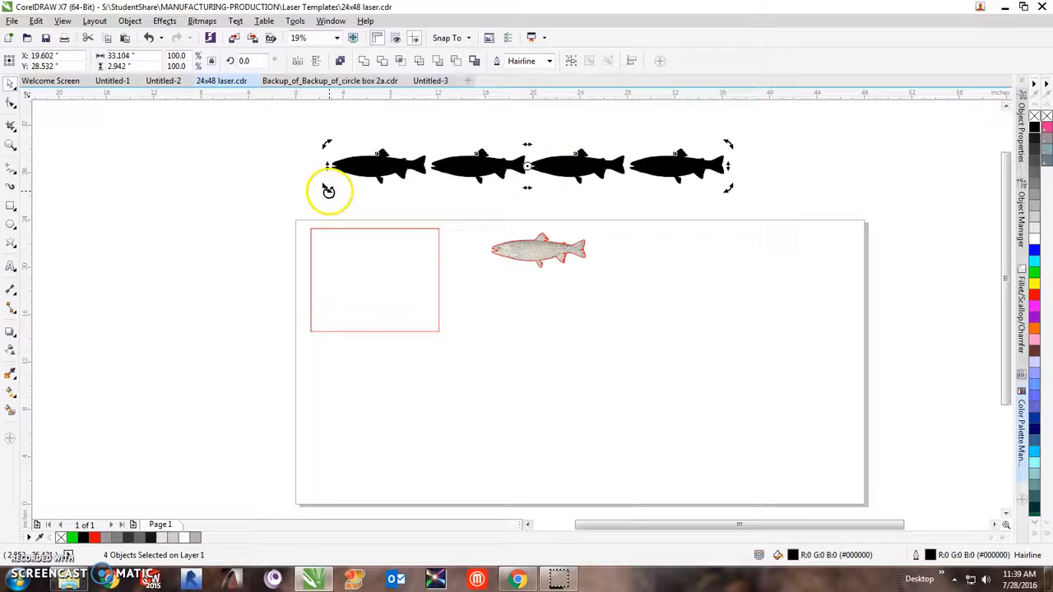